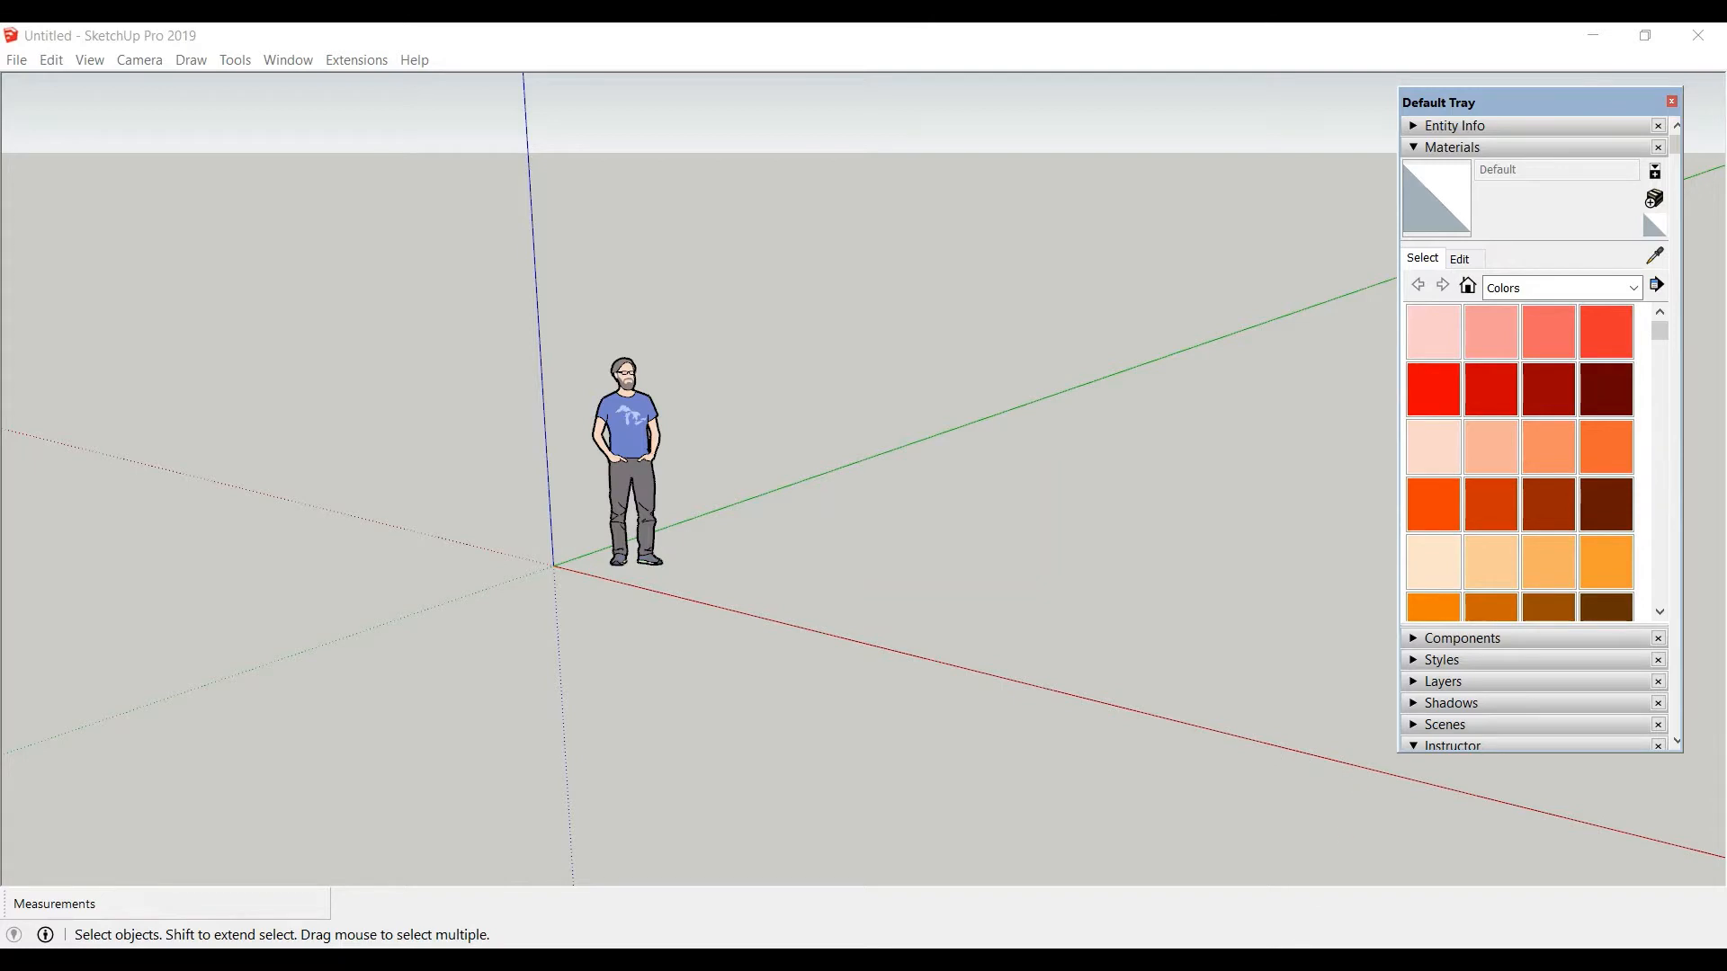
# Switch to the Chrome browser and search the web for "online sketchup".
pyautogui.hotkey('alt', 'Tab')
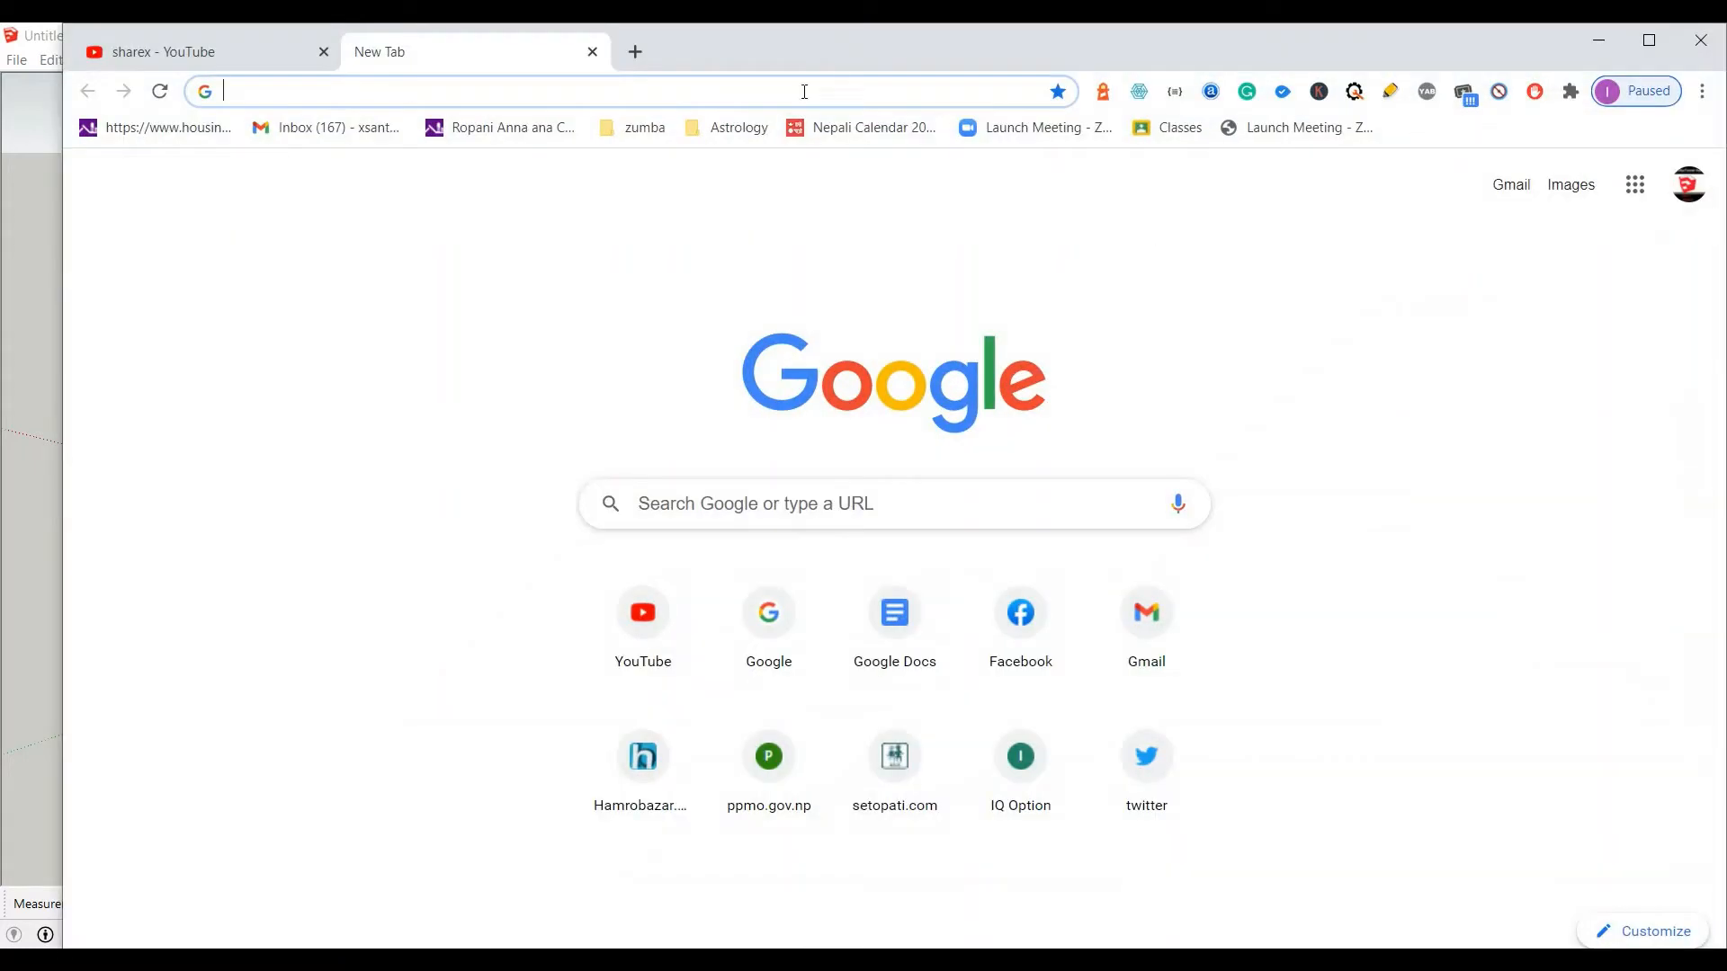
pyautogui.click(803, 91)
pyautogui.write('onine')
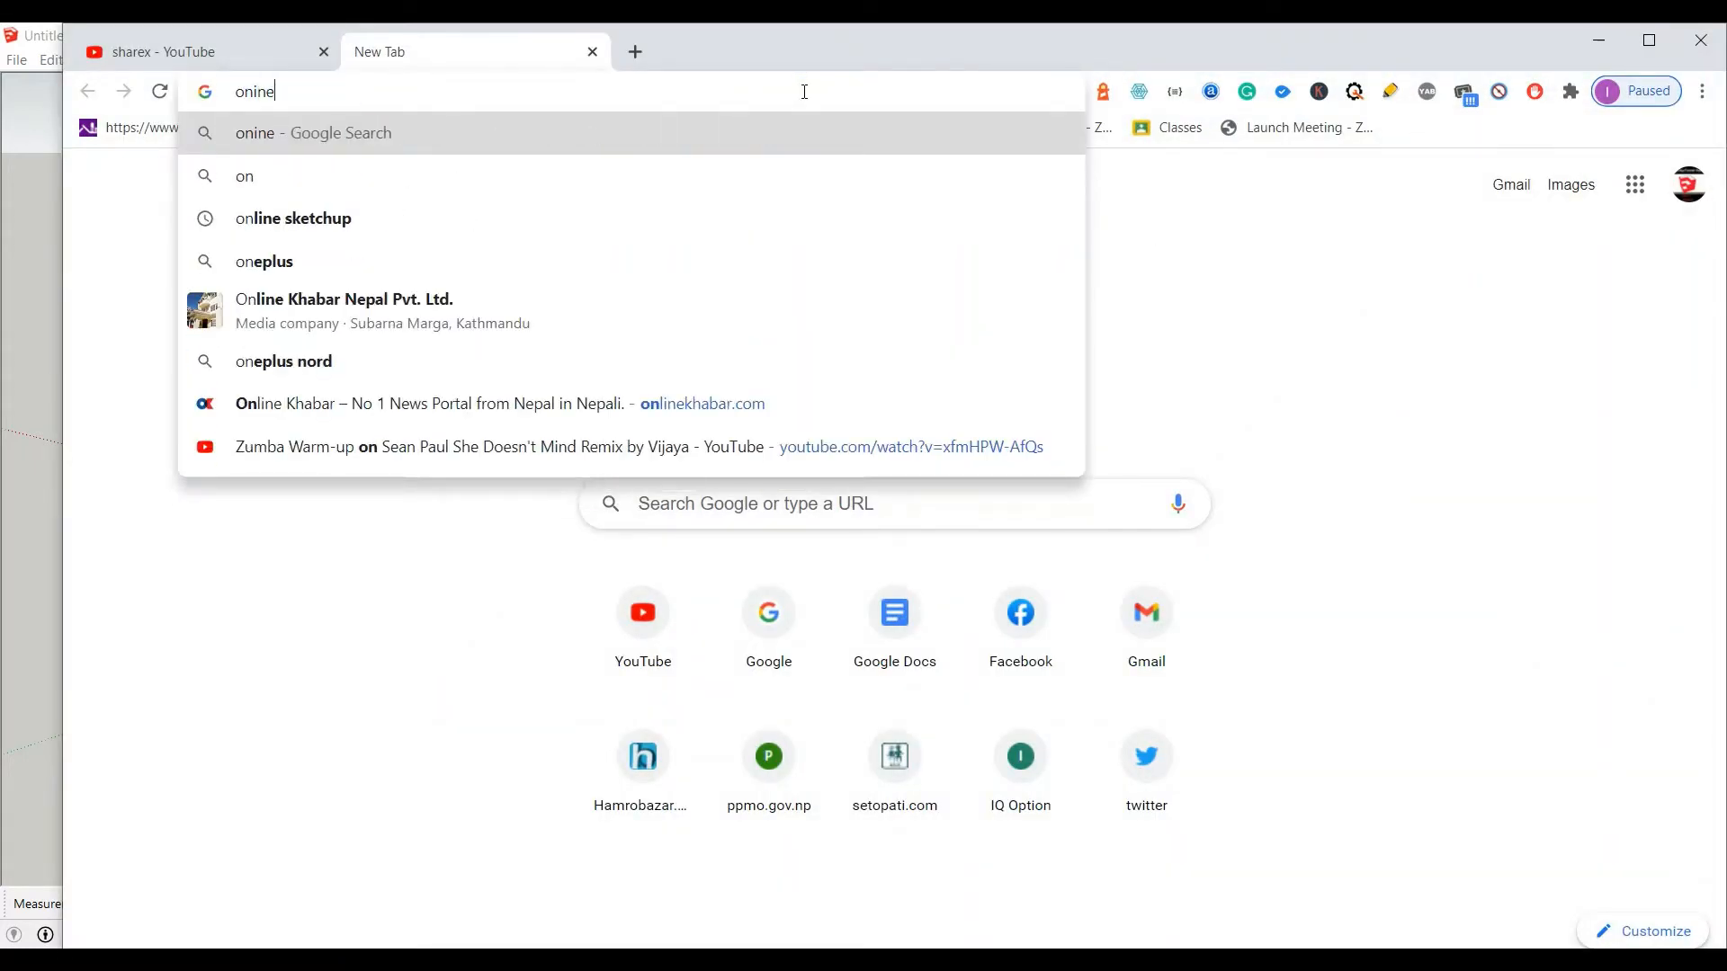
pyautogui.press('BackSpace')
pyautogui.press('BackSpace')
pyautogui.press('BackSpace')
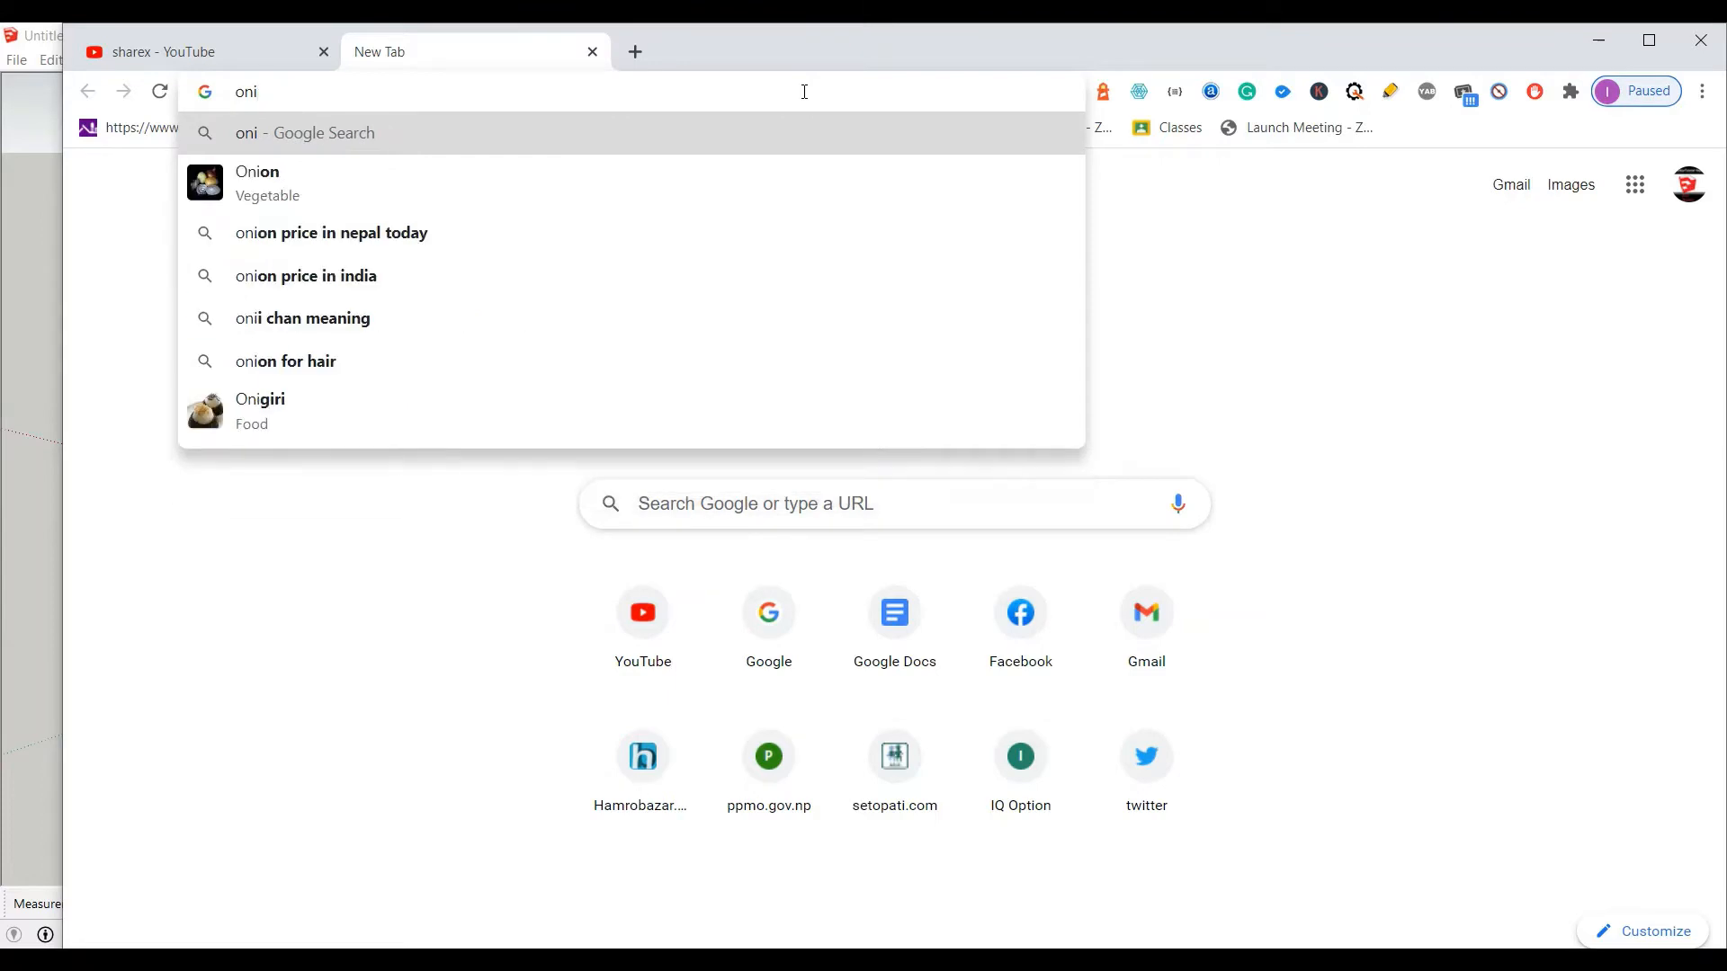
pyautogui.press('BackSpace')
pyautogui.write('line s')
pyautogui.write('k')
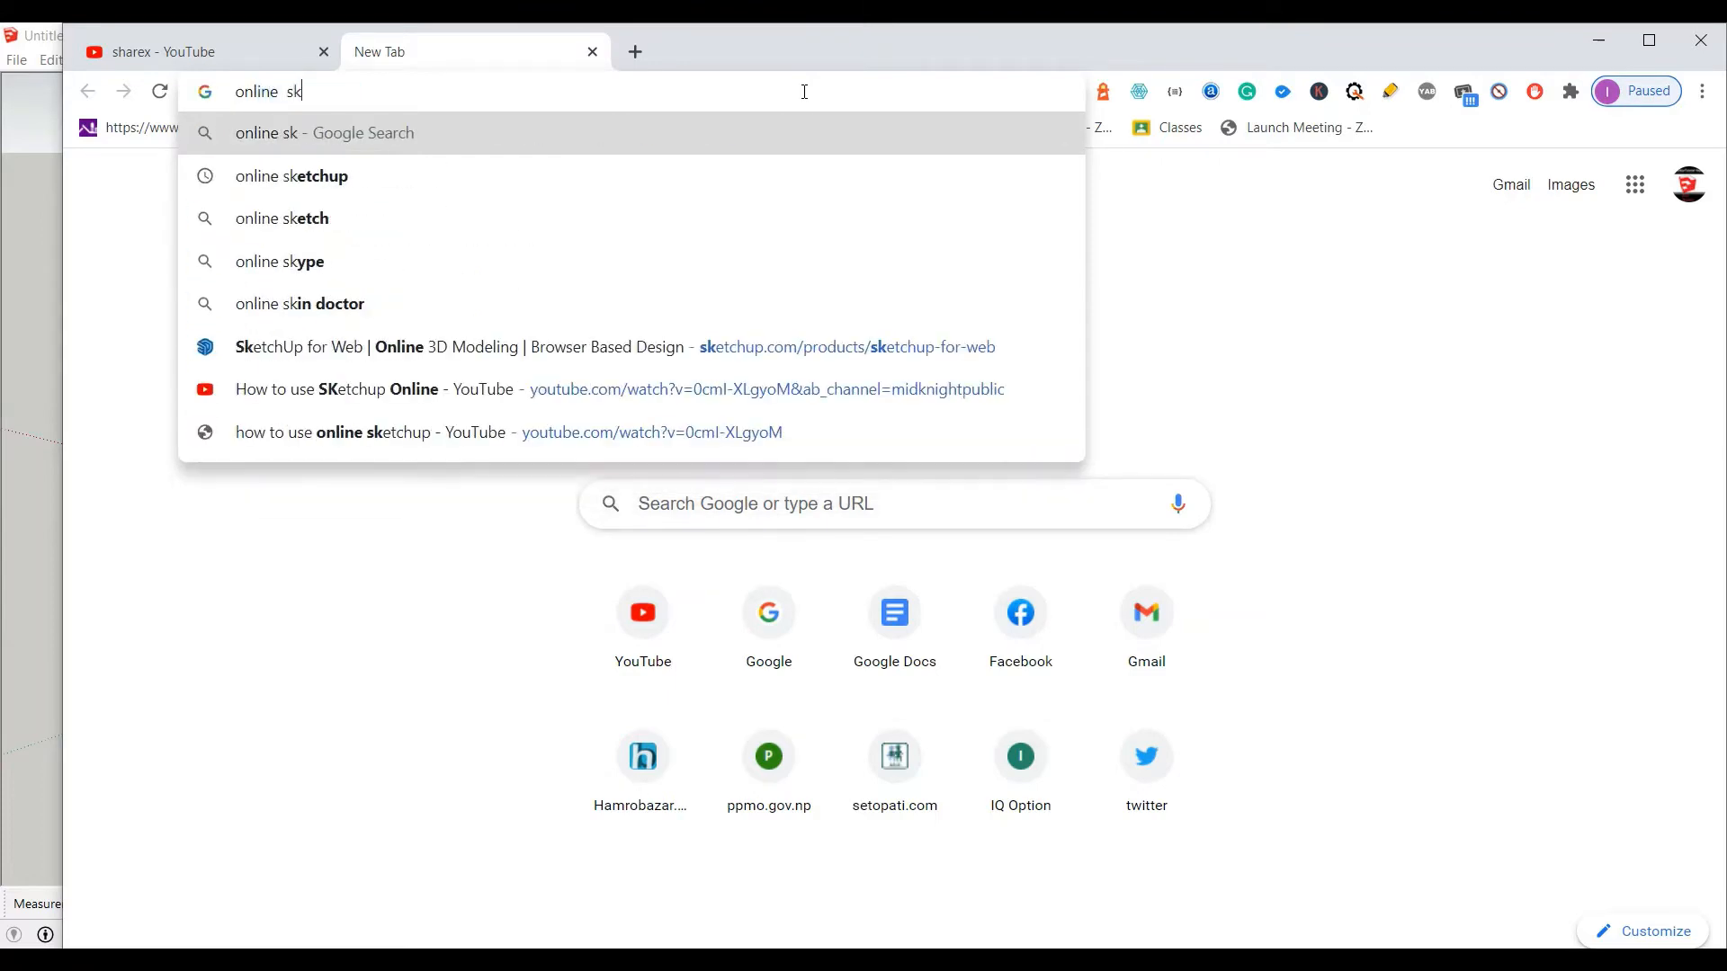
pyautogui.write('etchup')
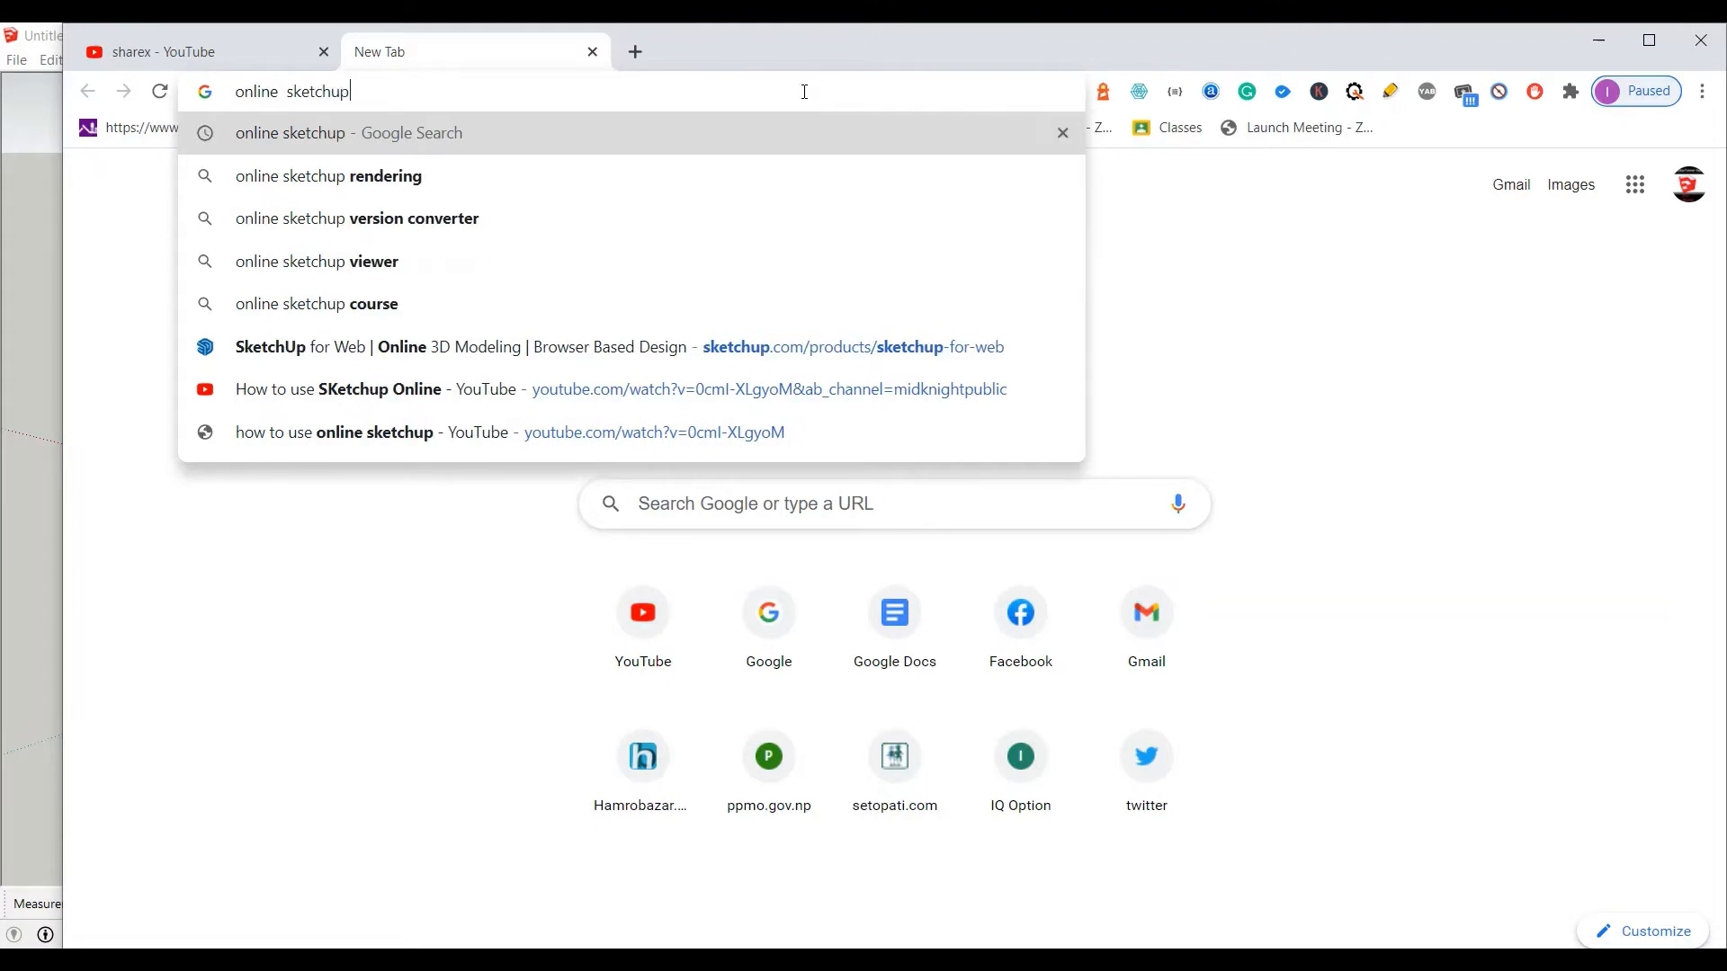
pyautogui.press('Return')
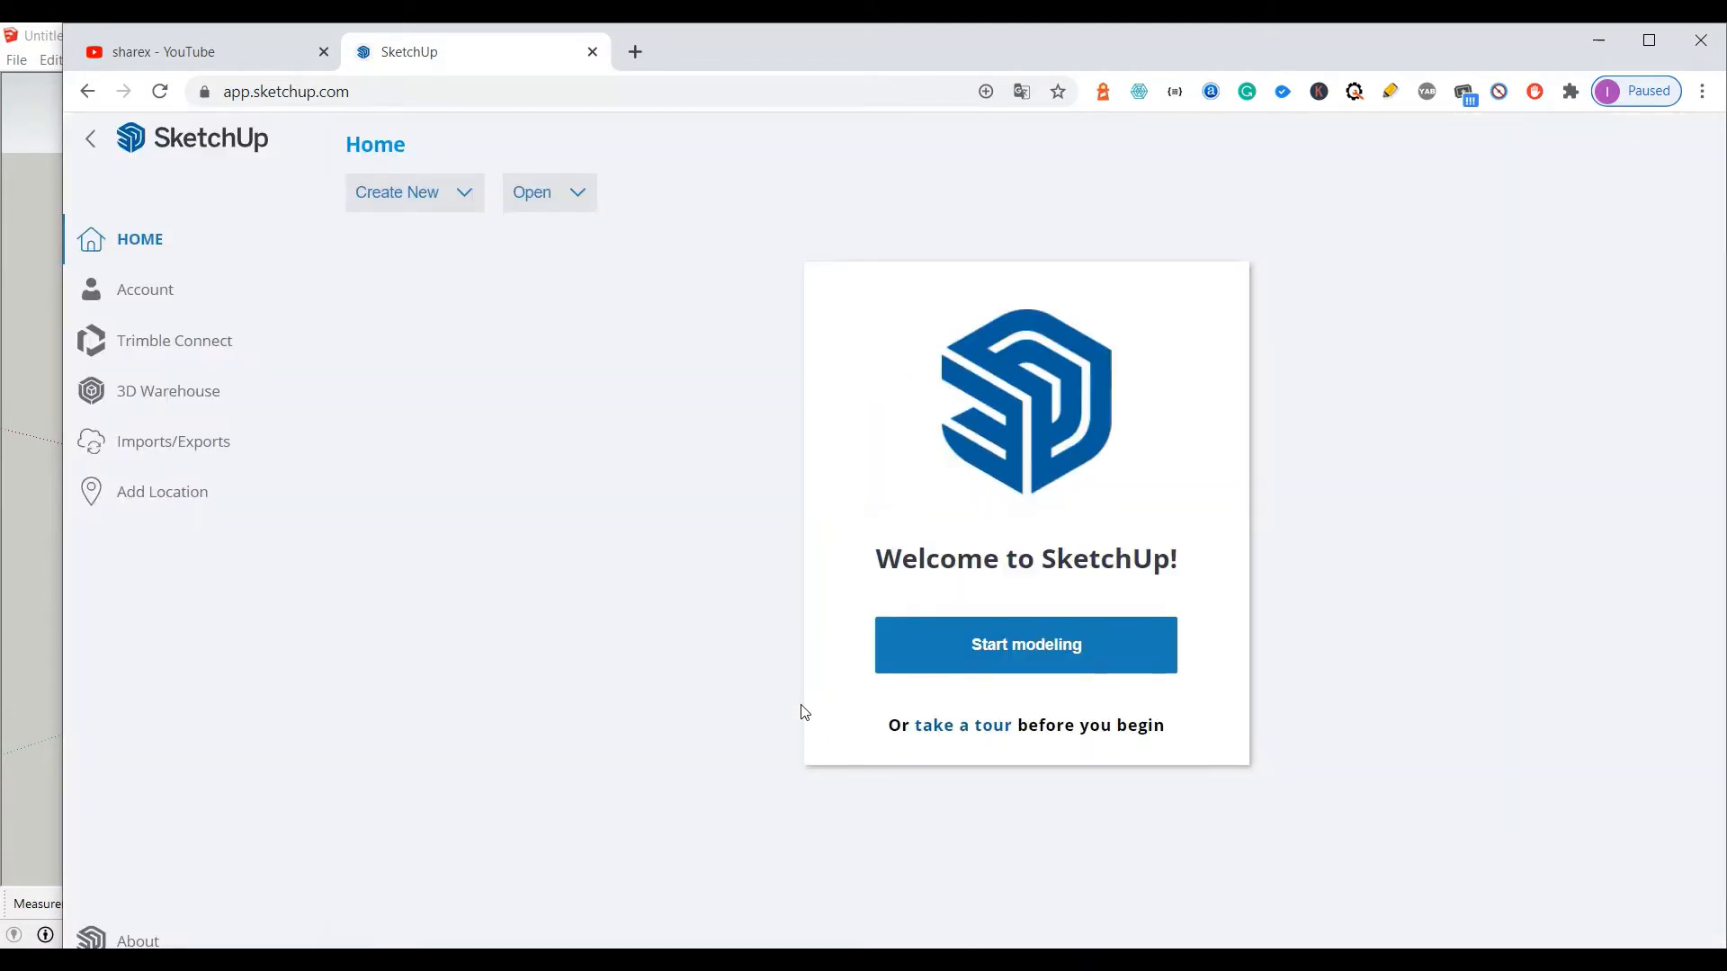
# Start modeling in the web version of SketchUp, inspect its workspace from several angles, and return to SketchUp Pro 2019.
pyautogui.click(961, 643)
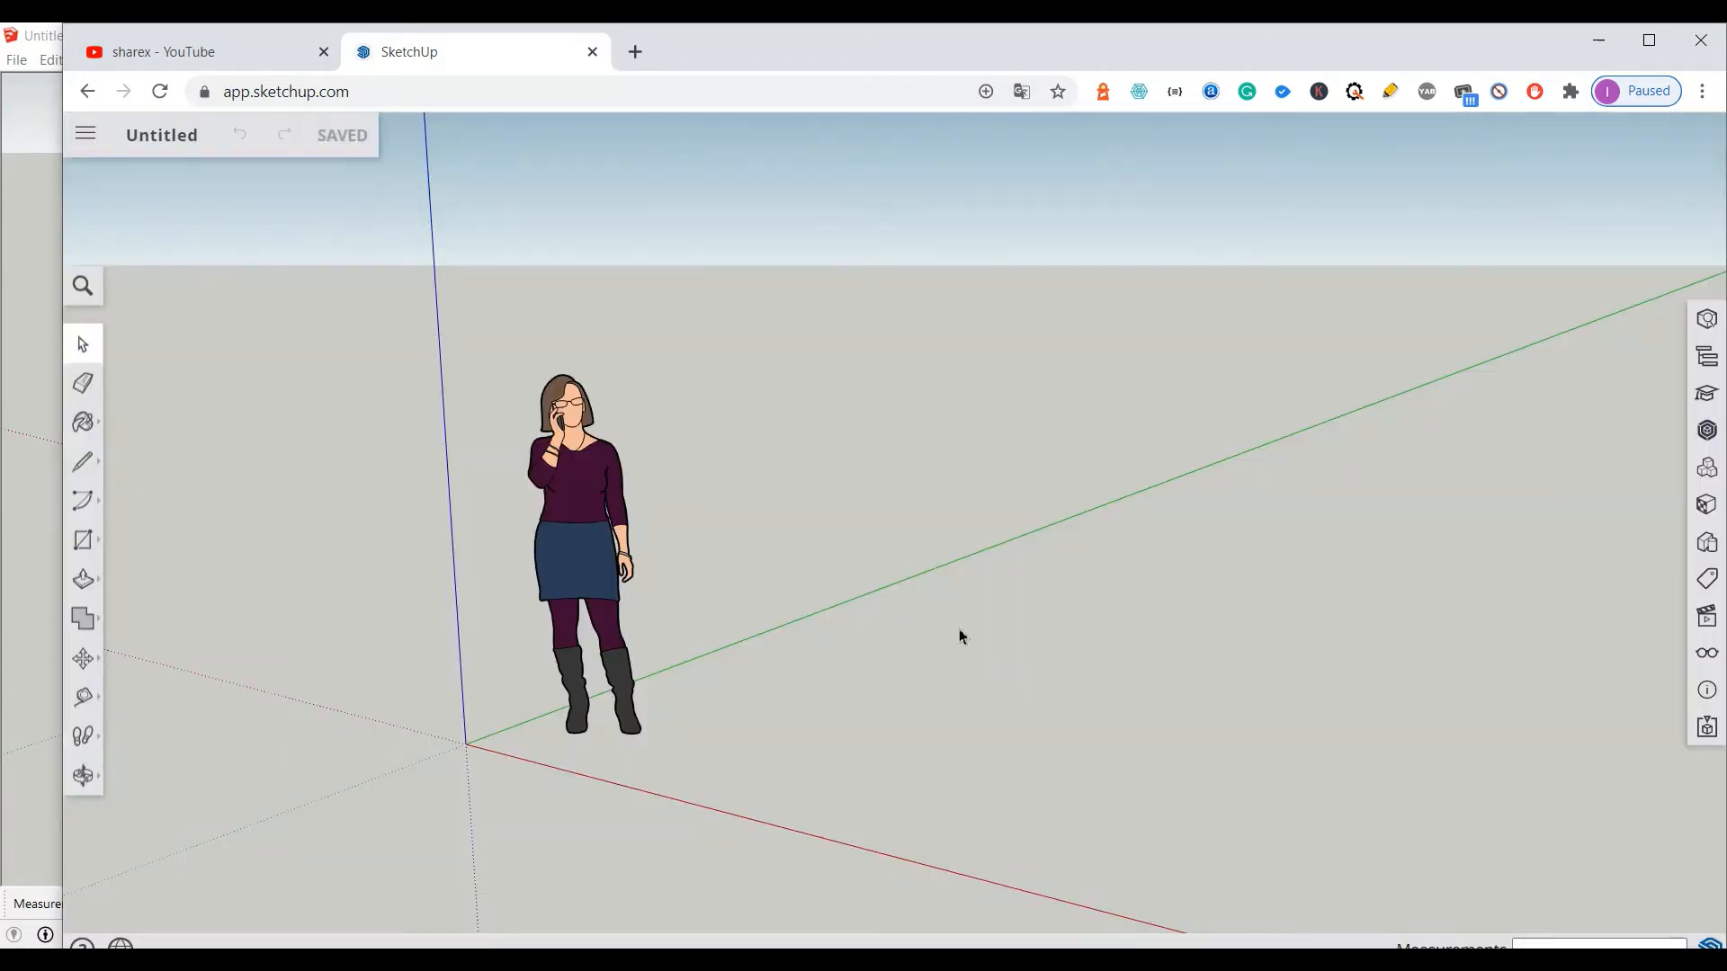
pyautogui.moveTo(447, 493); pyautogui.dragTo(1237, 474, button='middle')
pyautogui.scroll(-4, 893, 439)
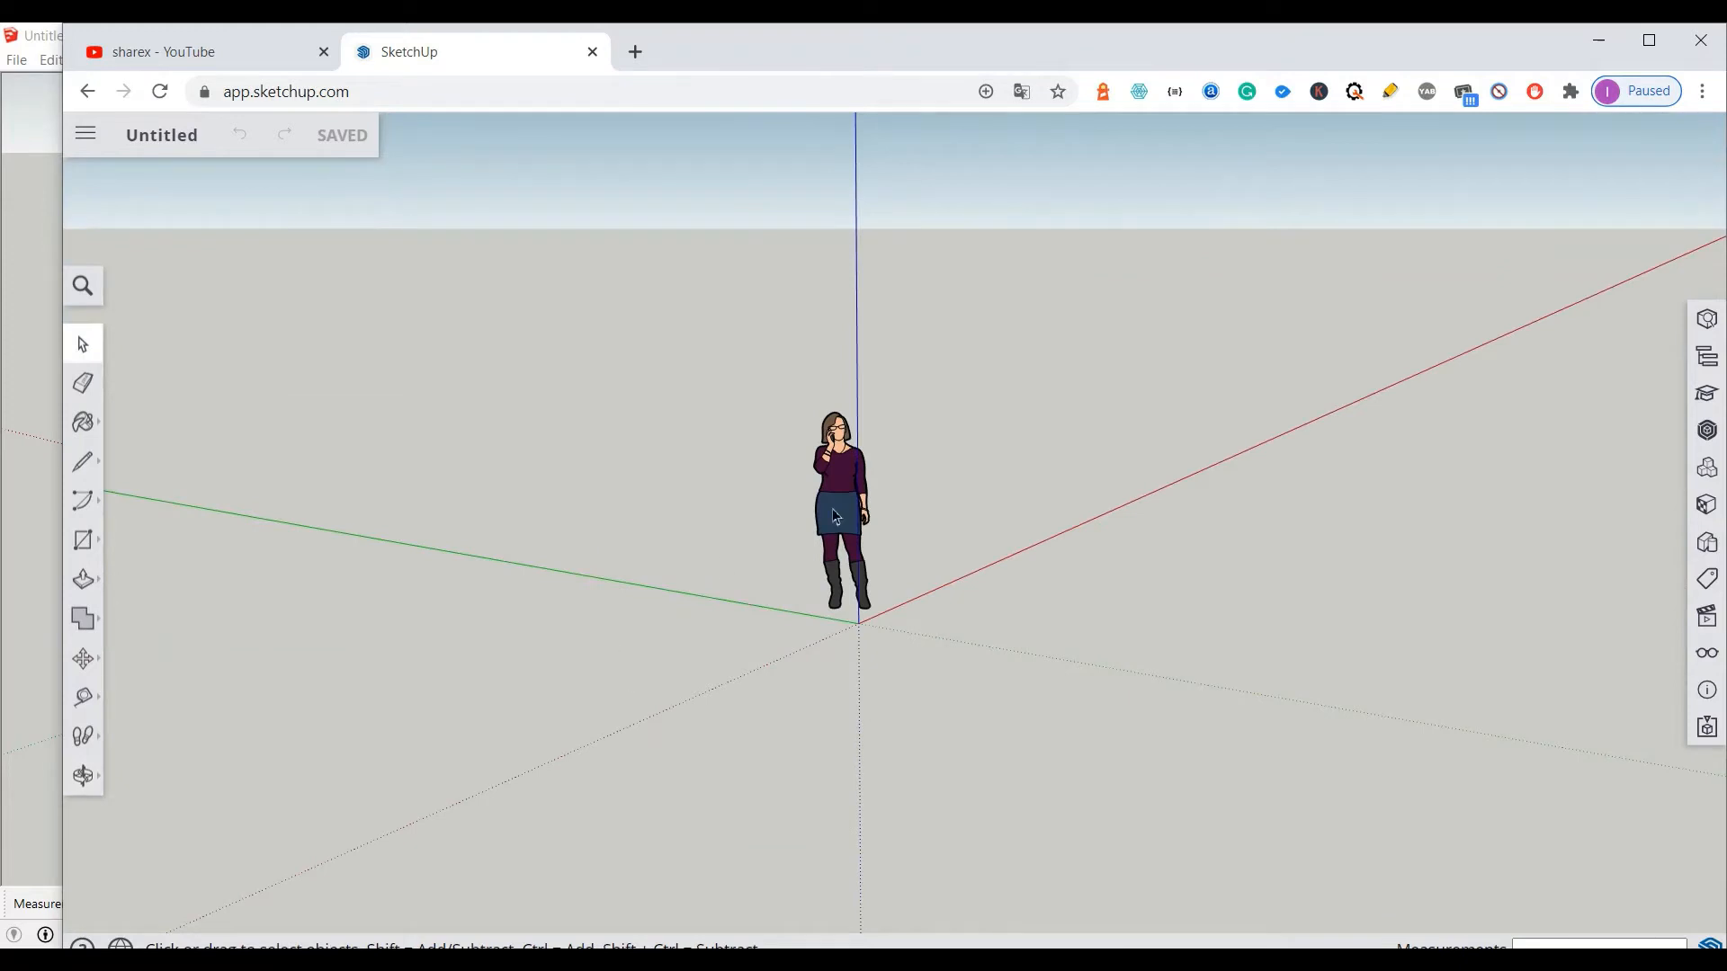
pyautogui.scroll(-4, 834, 515)
pyautogui.moveTo(1017, 477); pyautogui.dragTo(782, 450, button='middle')
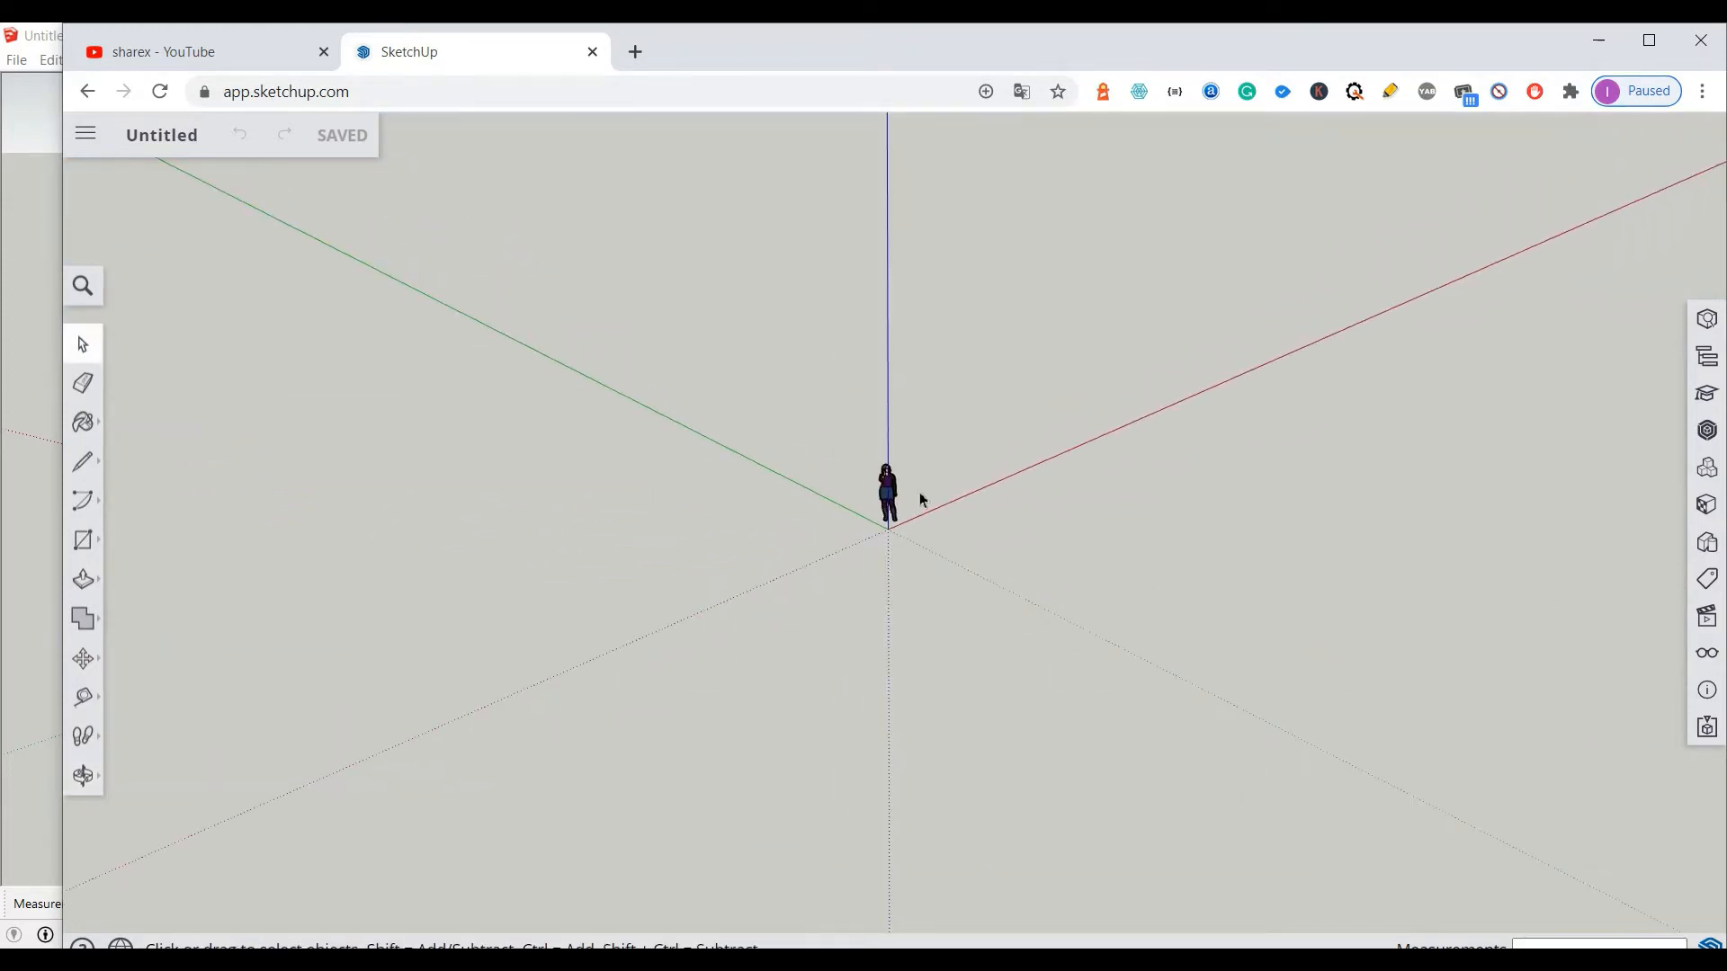
pyautogui.click(1598, 40)
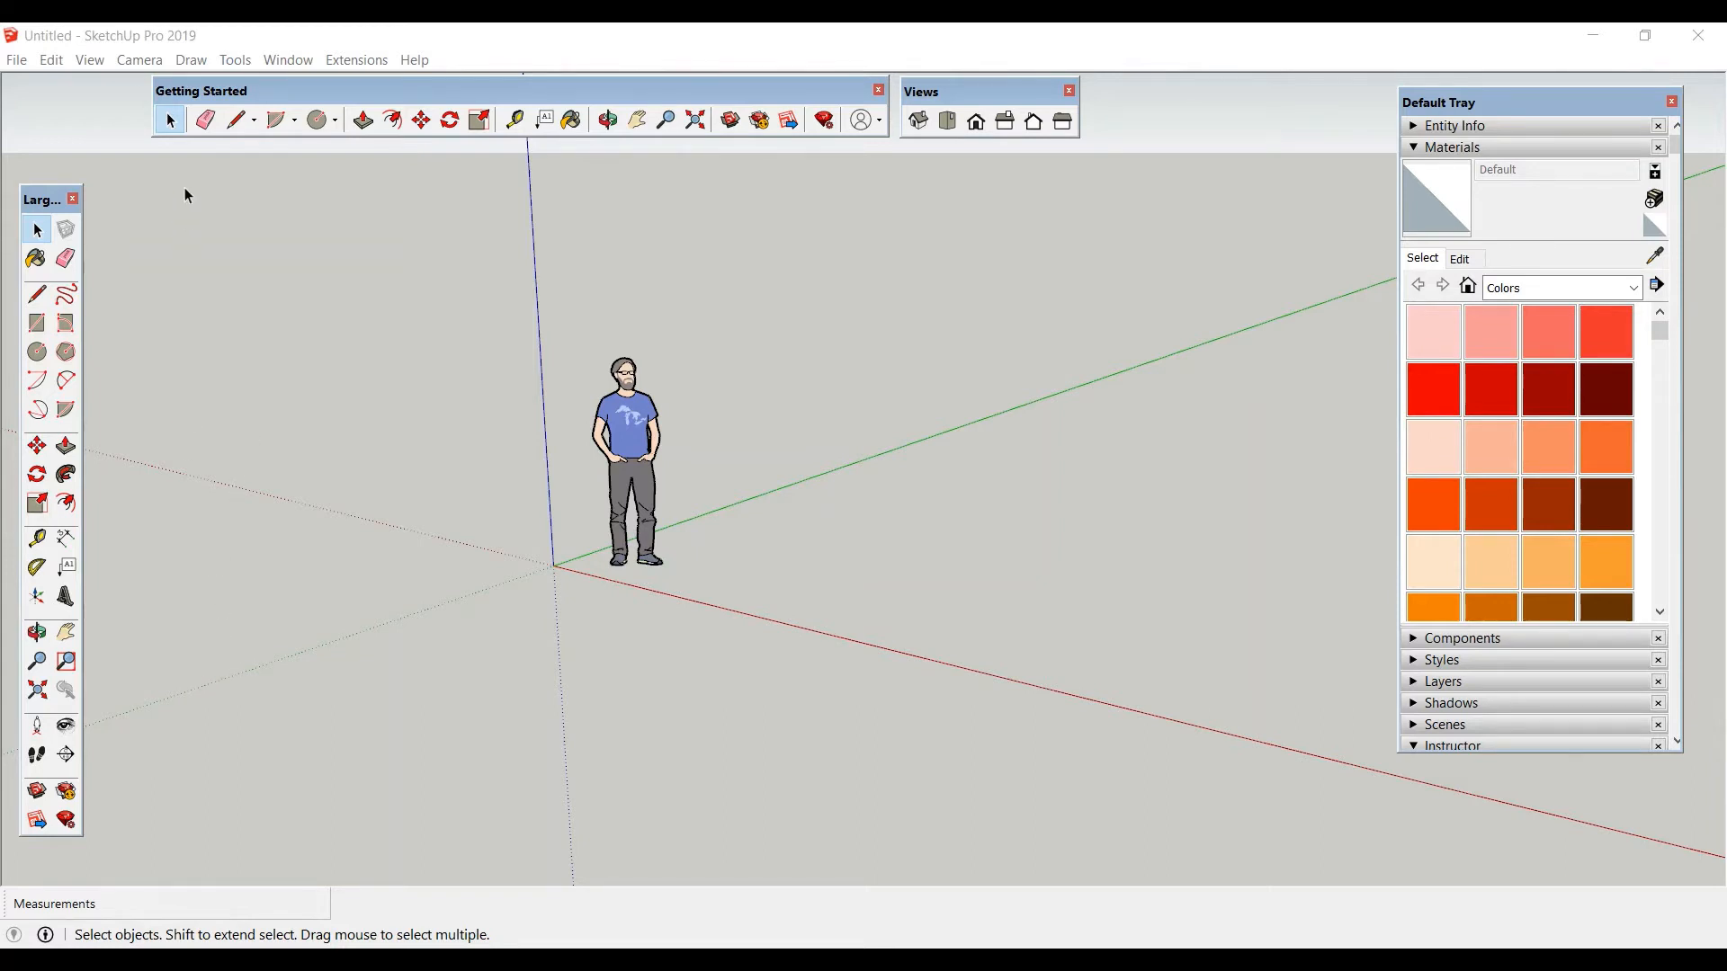
# Review the list of available toolbars in the Toolbars dialog and close it without changing the selection.
pyautogui.click(90, 60)
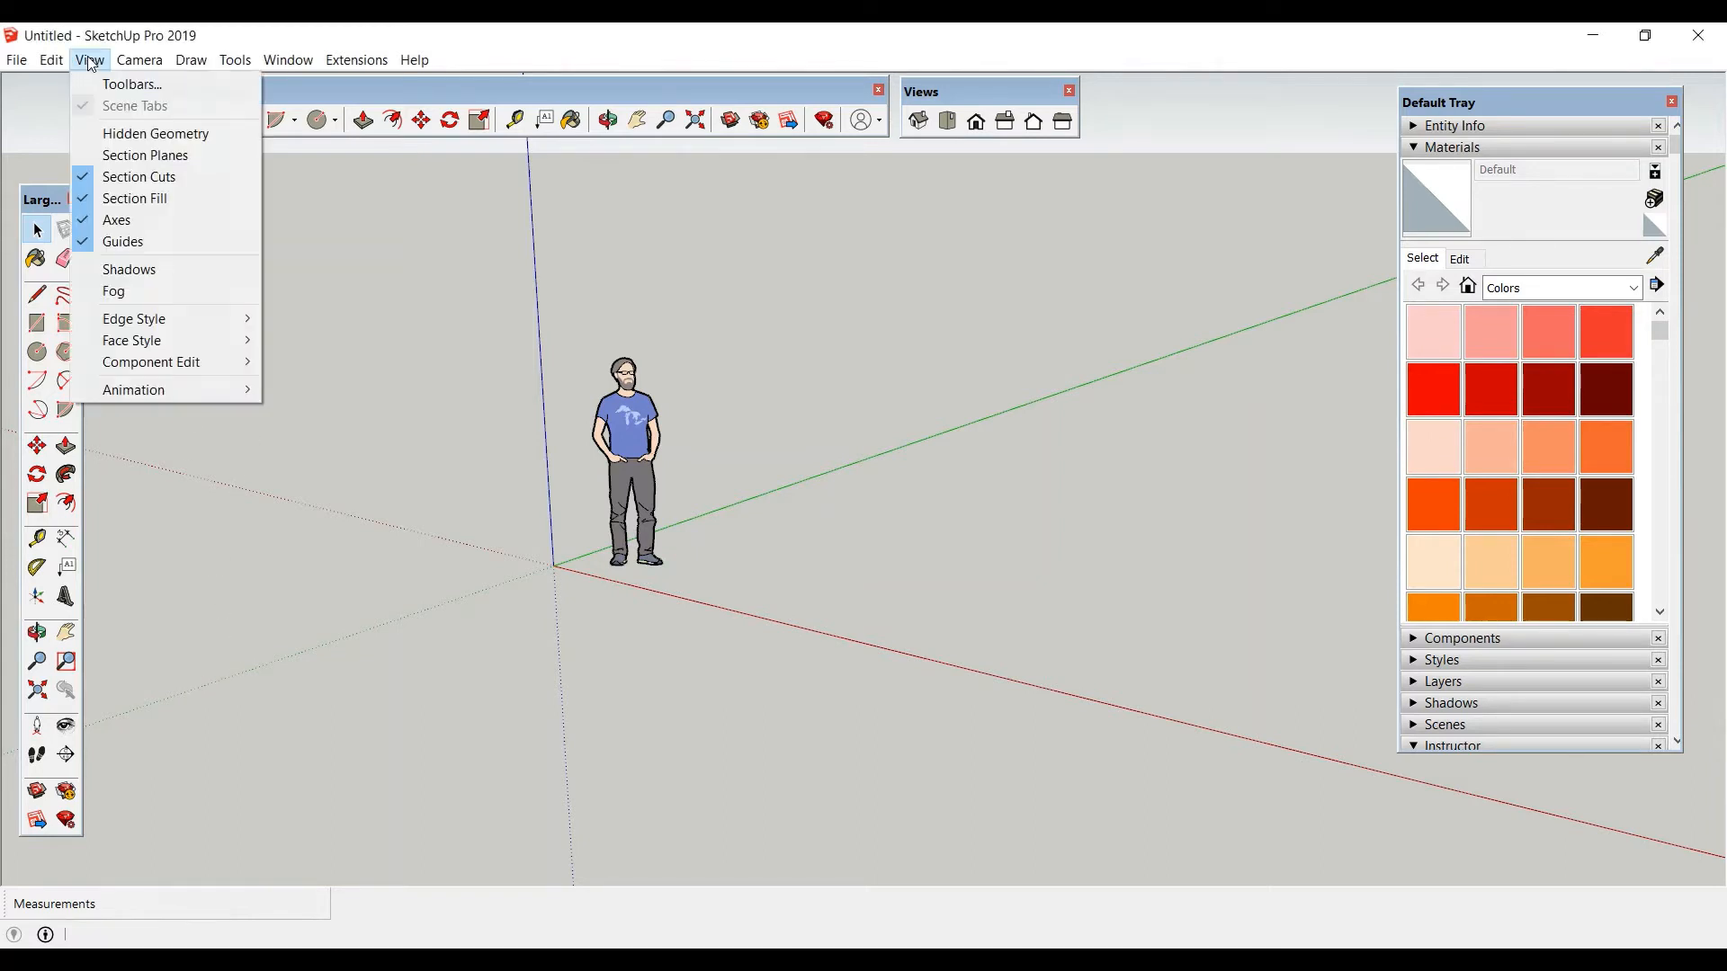
pyautogui.click(126, 86)
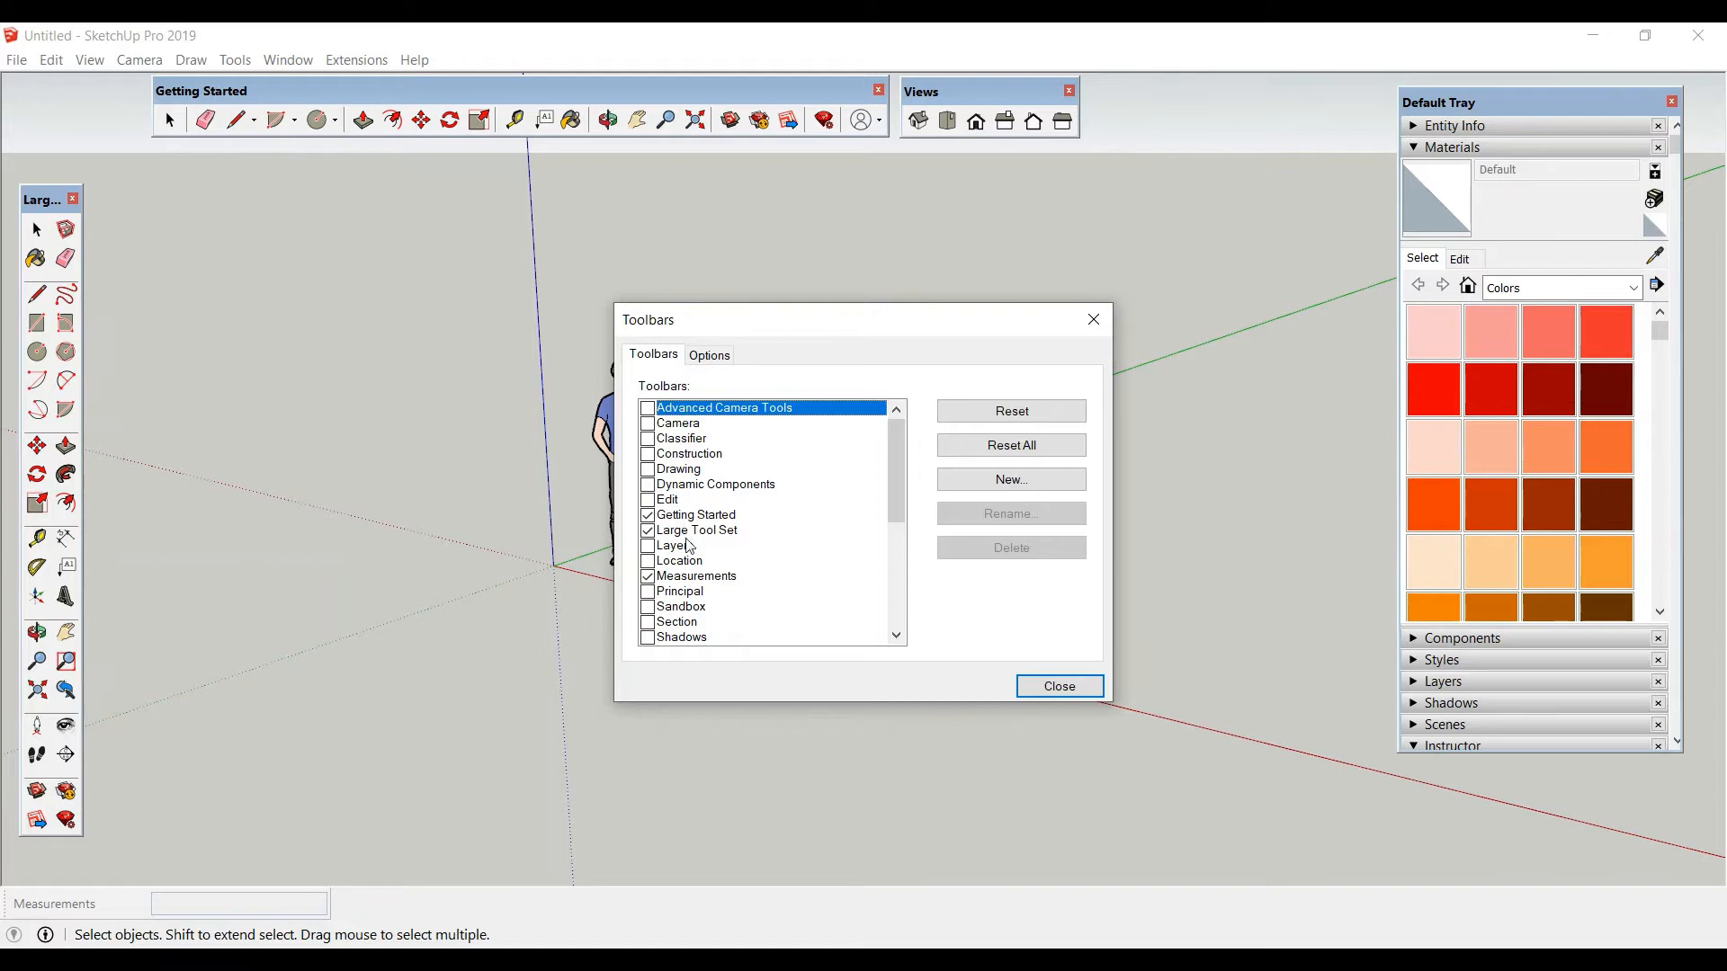
pyautogui.scroll(-3, 700, 592)
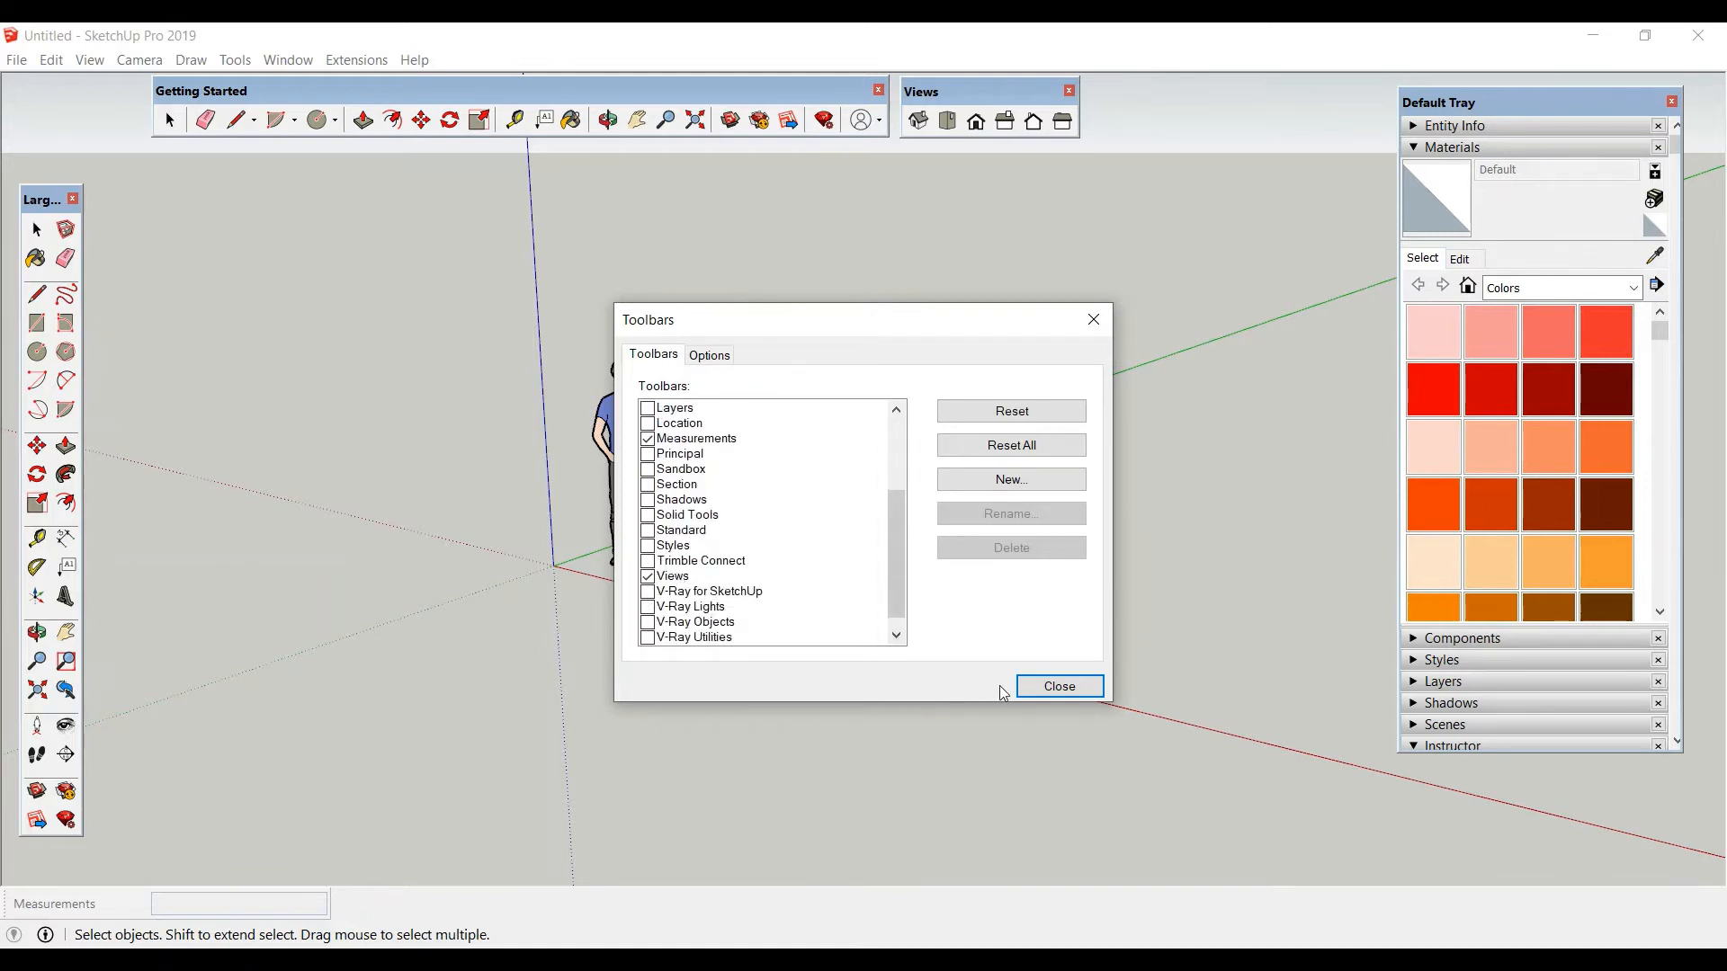
pyautogui.click(1042, 686)
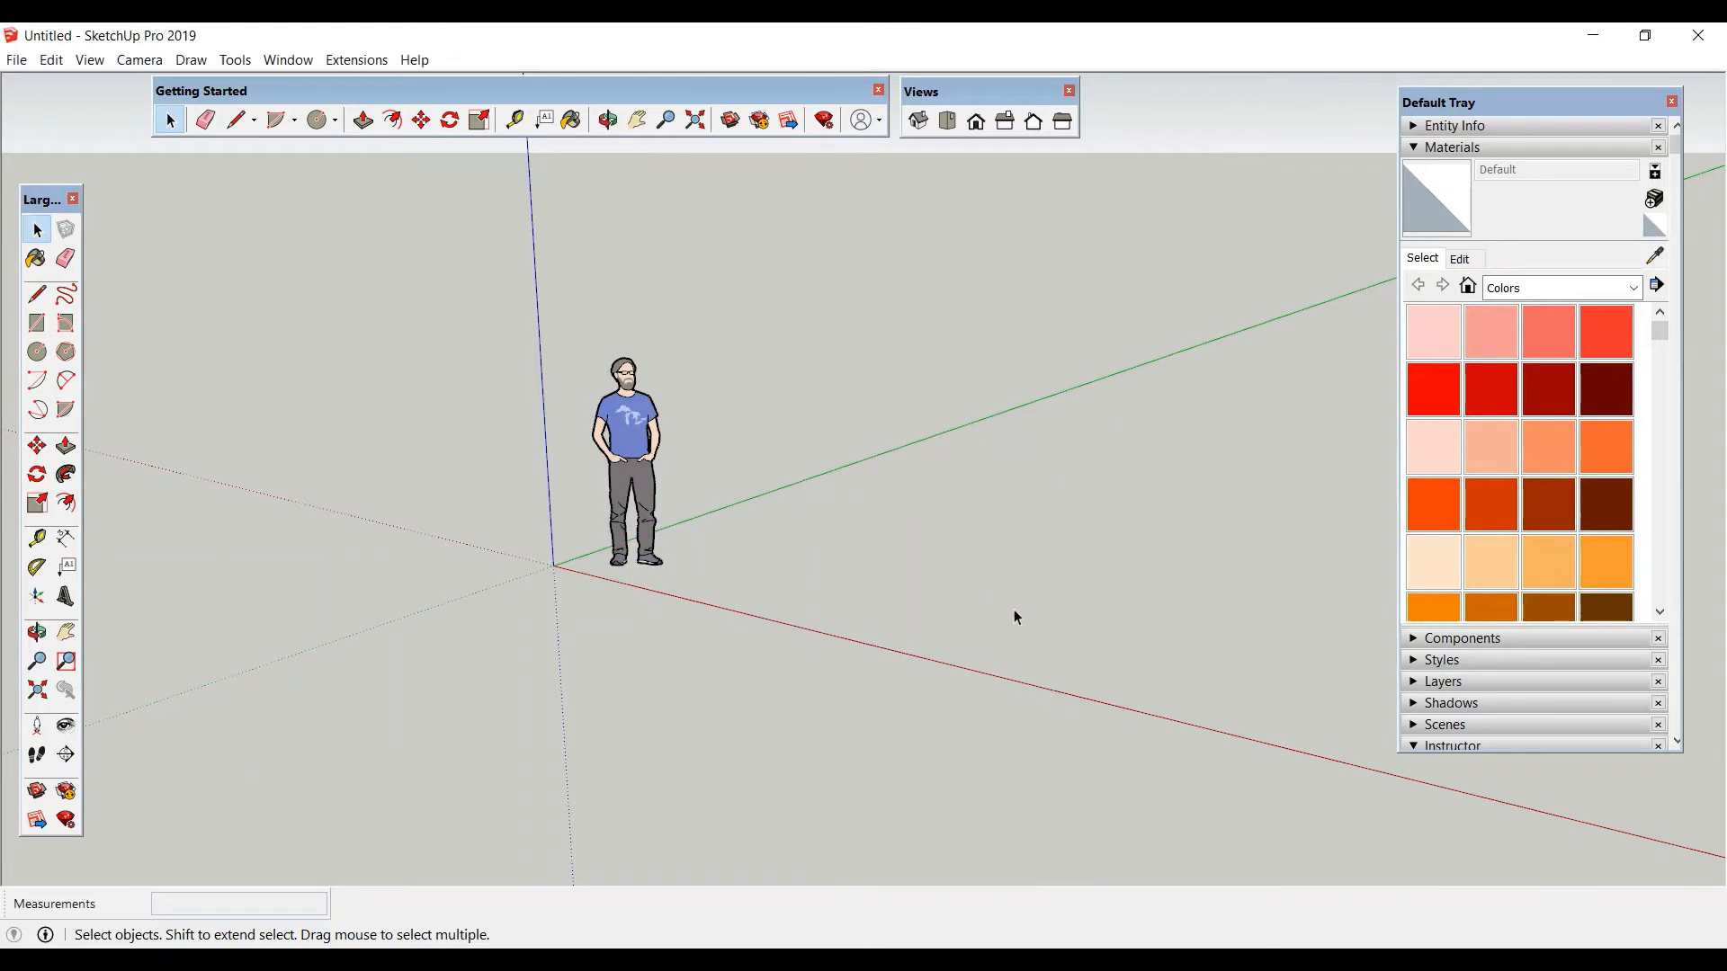
# Shift the Default Tray slightly outward to free a bit more of the drawing area.
pyautogui.scroll(-1, 665, 477)
pyautogui.scroll(-2, 666, 479)
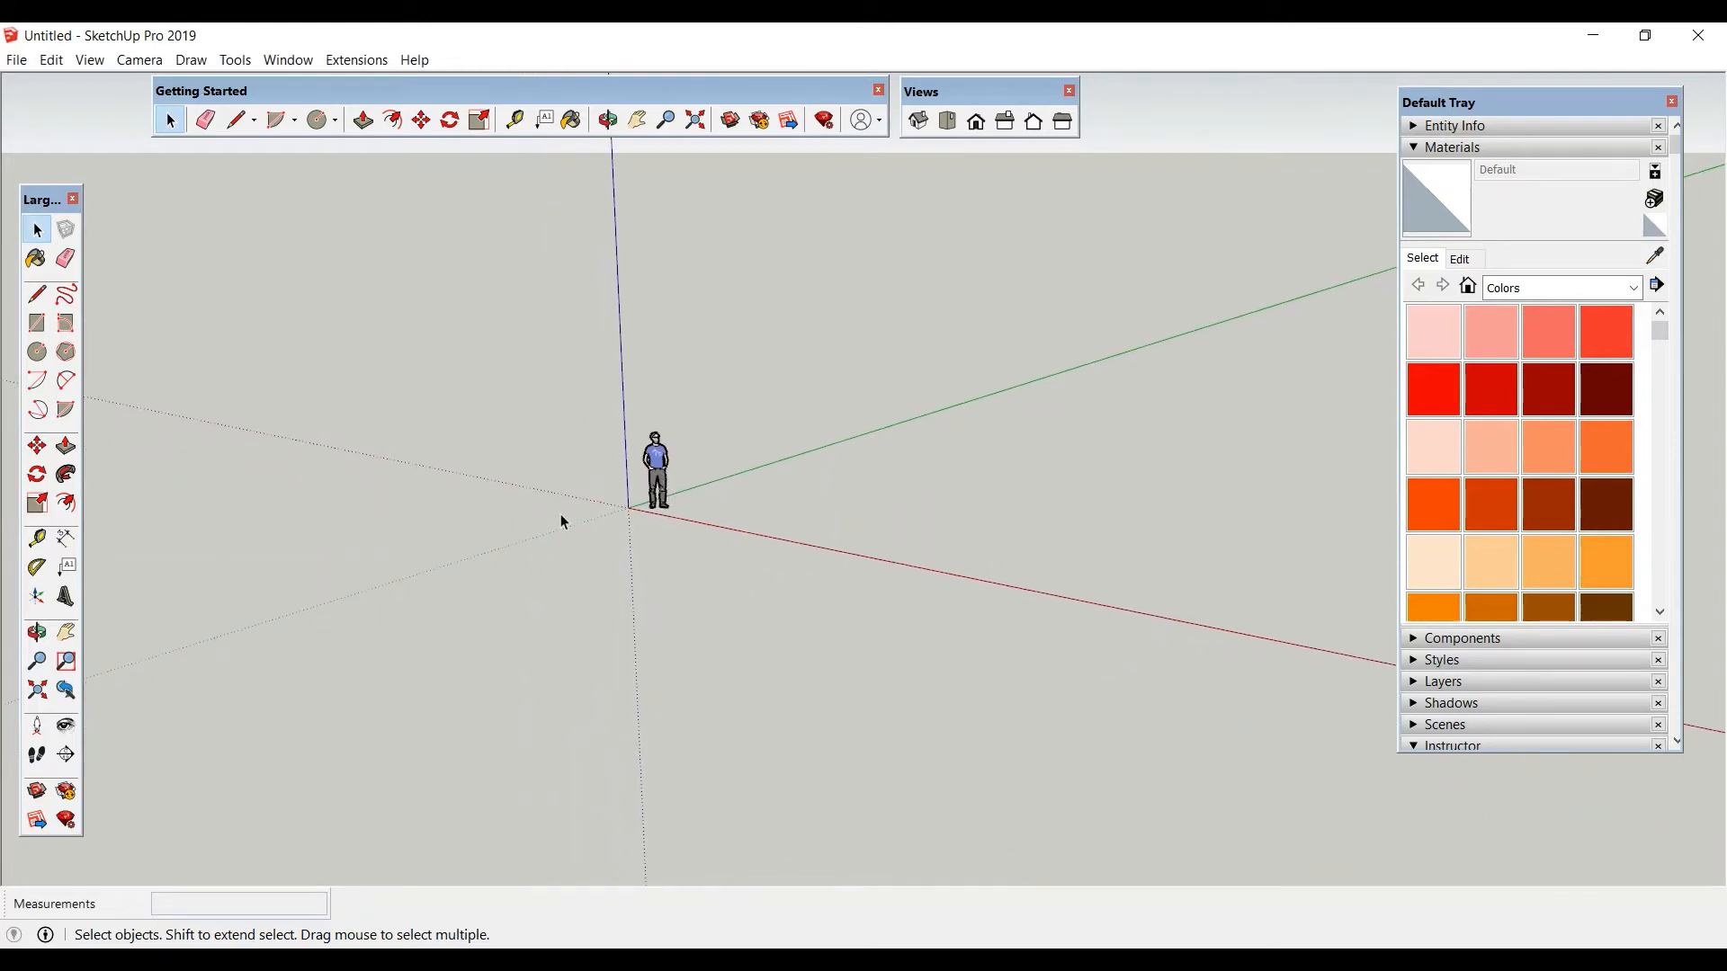
pyautogui.moveTo(562, 522); pyautogui.dragTo(1075, 526, button='middle')
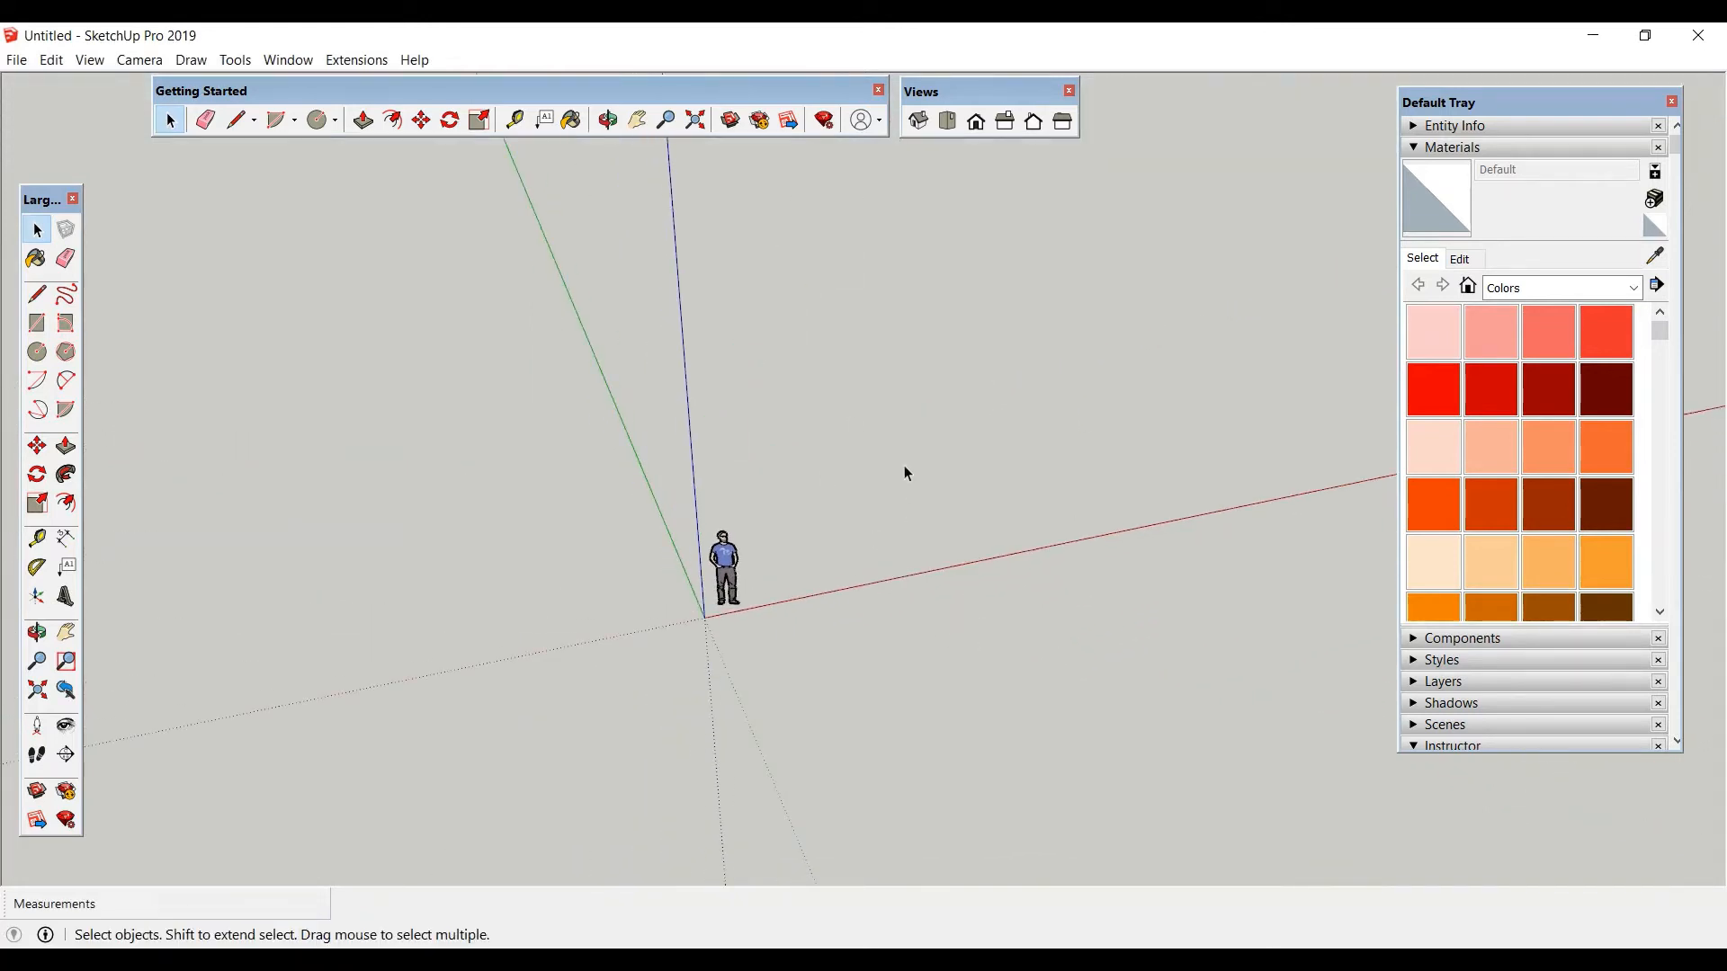
pyautogui.moveTo(801, 632); pyautogui.dragTo(643, 434, button='middle')
pyautogui.moveTo(805, 447); pyautogui.dragTo(726, 679, button='middle')
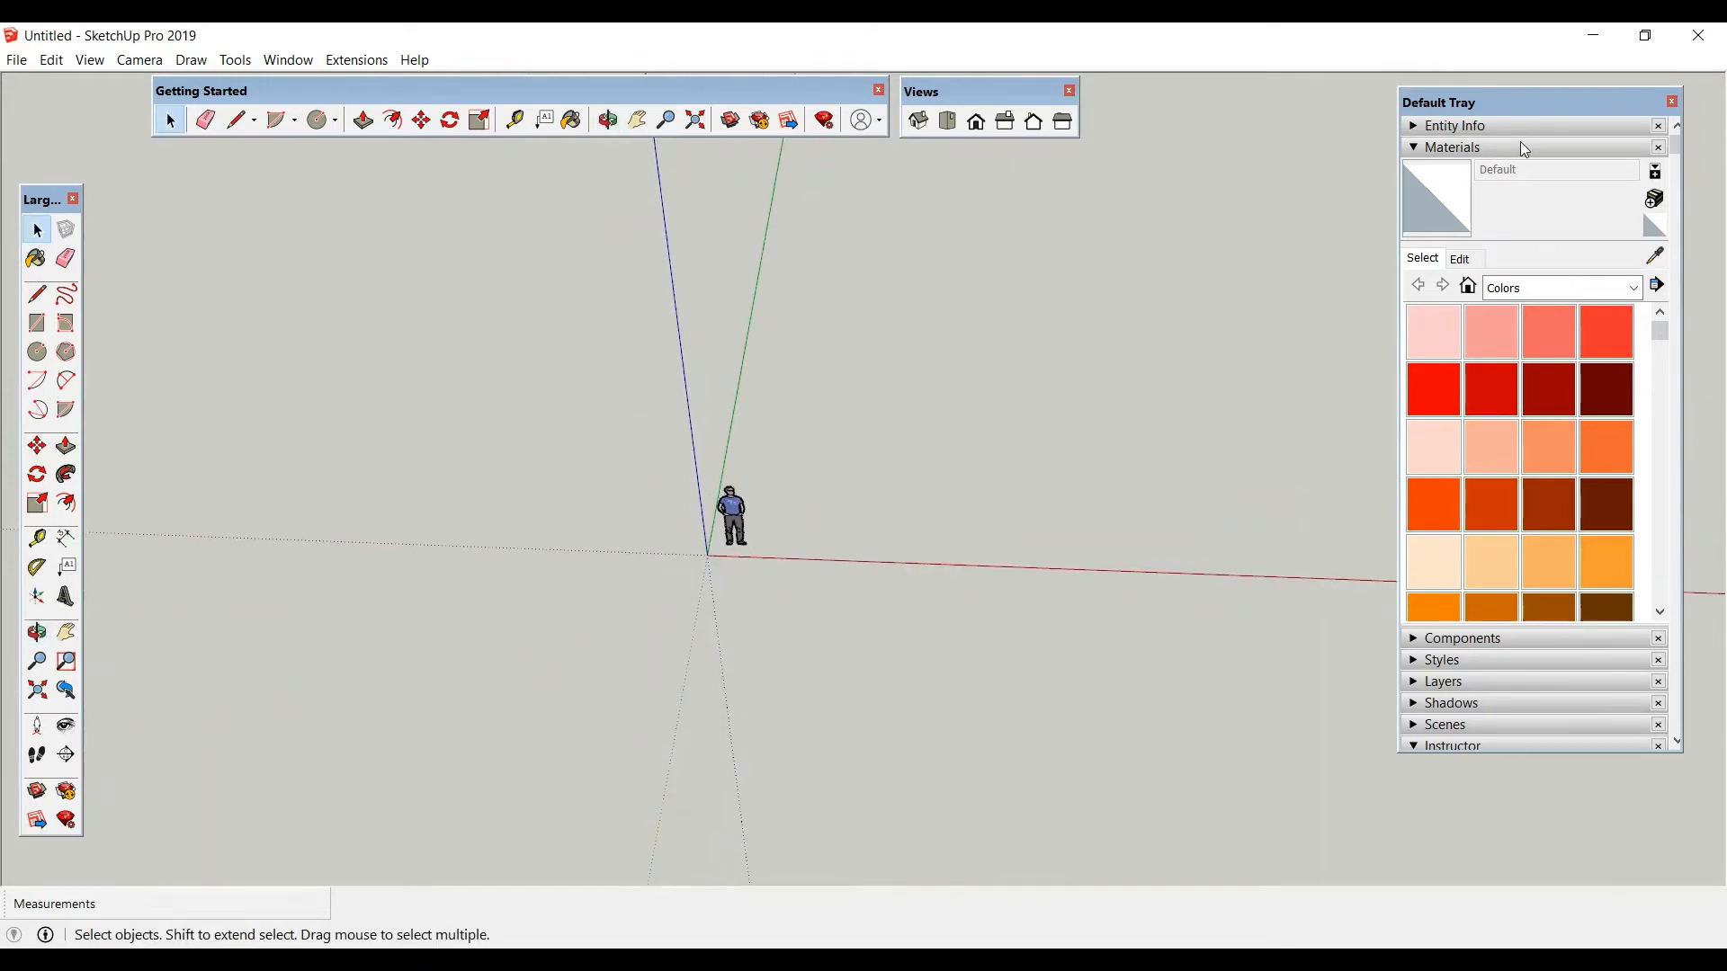
pyautogui.moveTo(1540, 103)
pyautogui.mouseDown()
pyautogui.moveTo(1557, 114)
pyautogui.moveTo(1548, 99)
pyautogui.mouseUp()
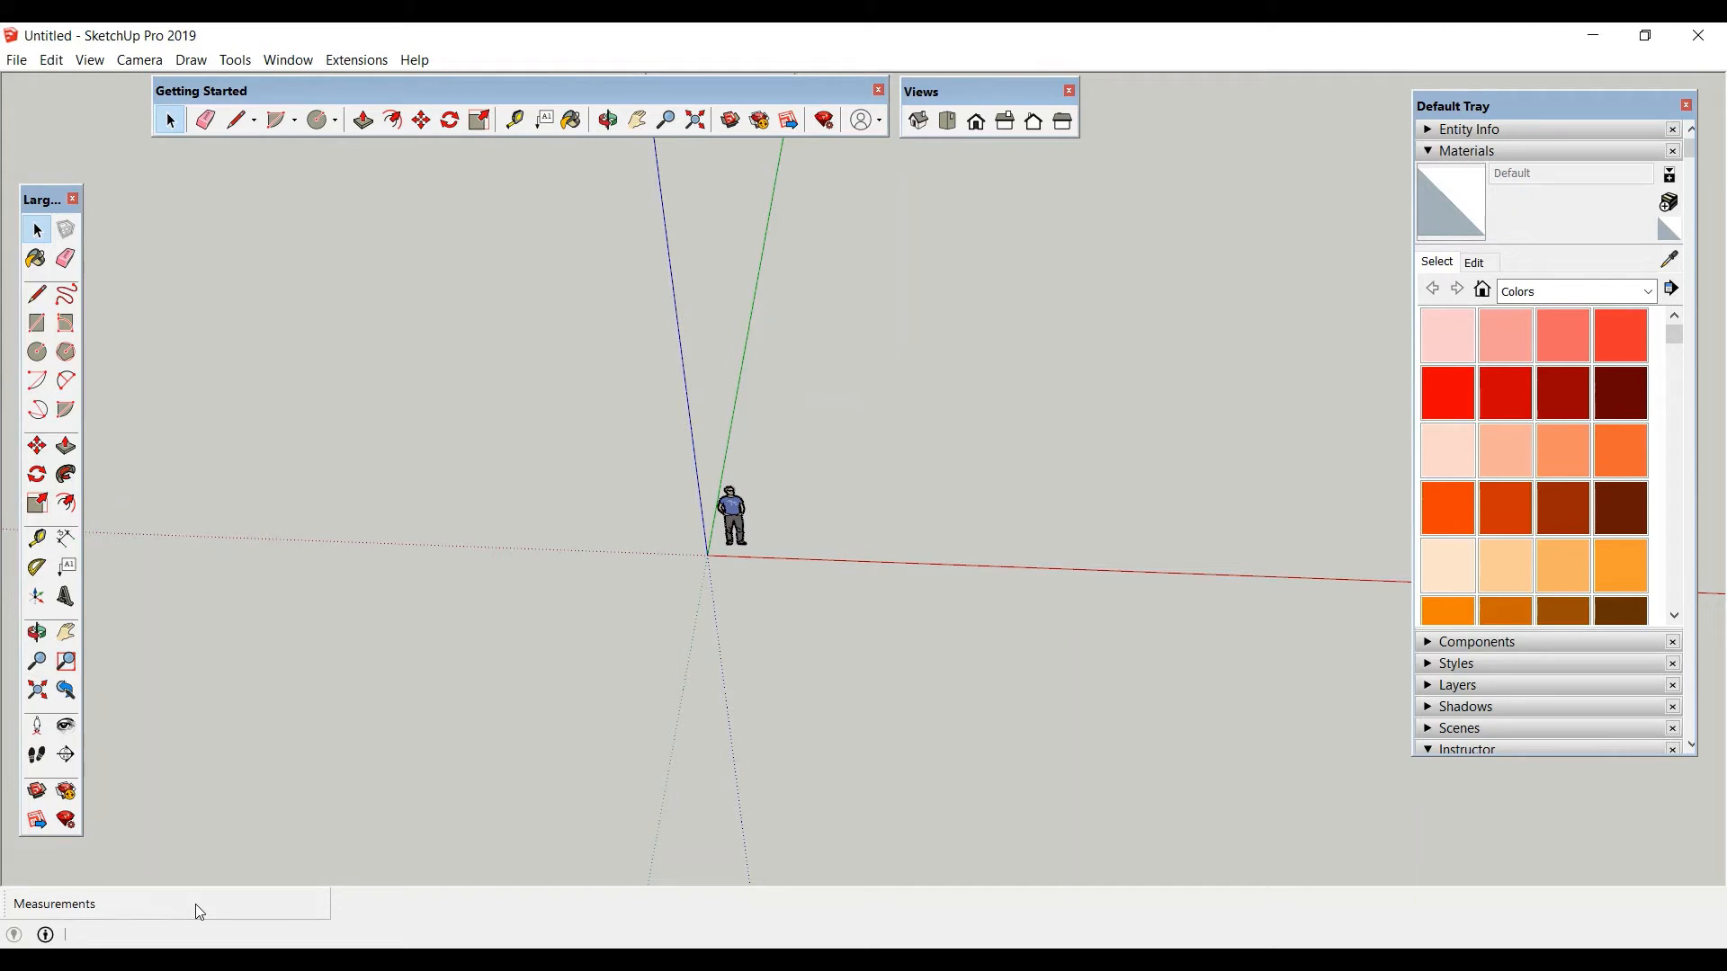
# Draw a single straight edge parallel to the red axis in front of the origin with the Line tool.
pyautogui.click(37, 295)
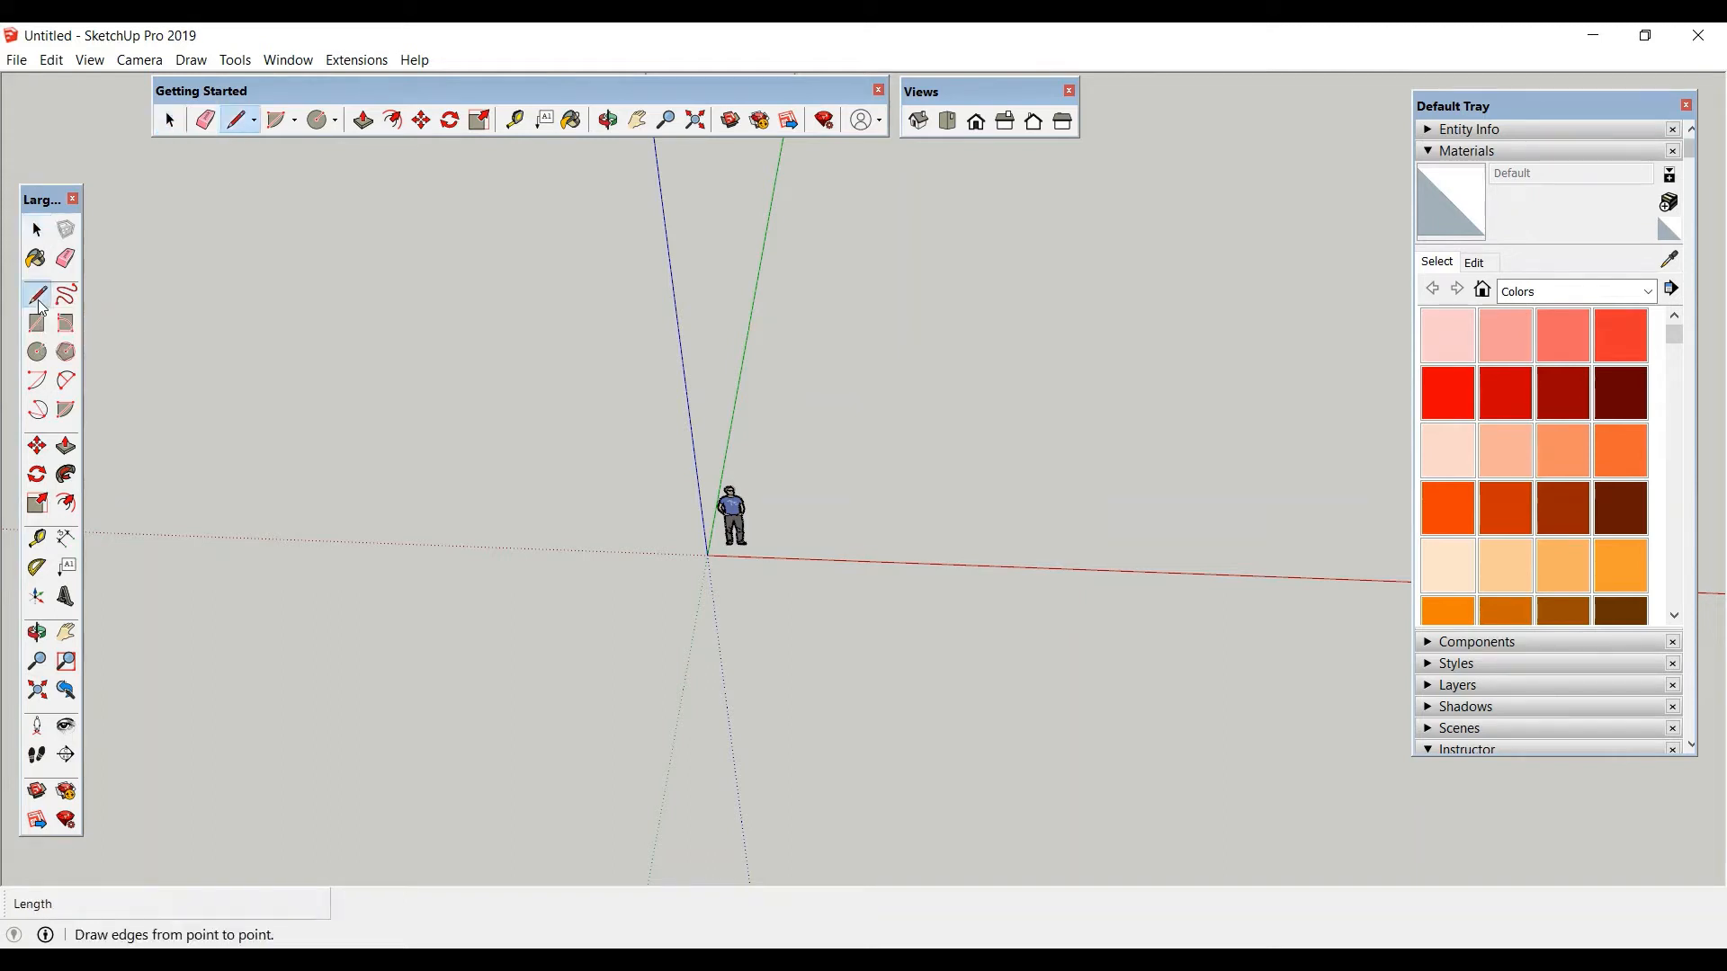
pyautogui.click(459, 649)
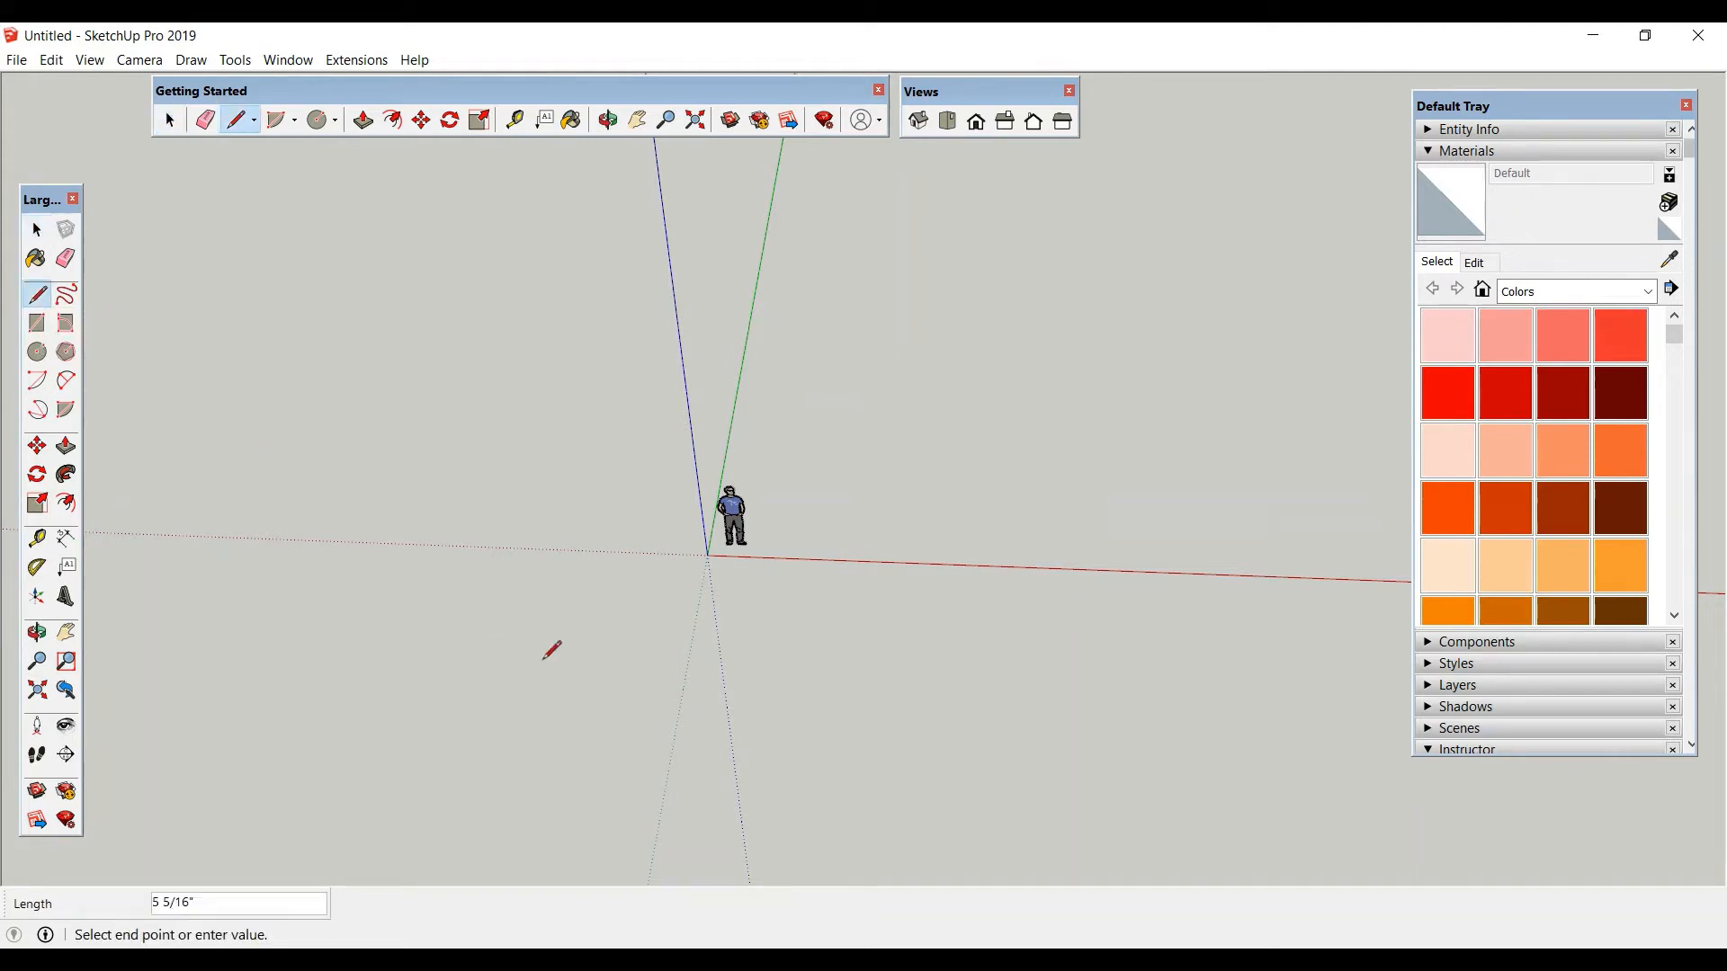
pyautogui.click(598, 653)
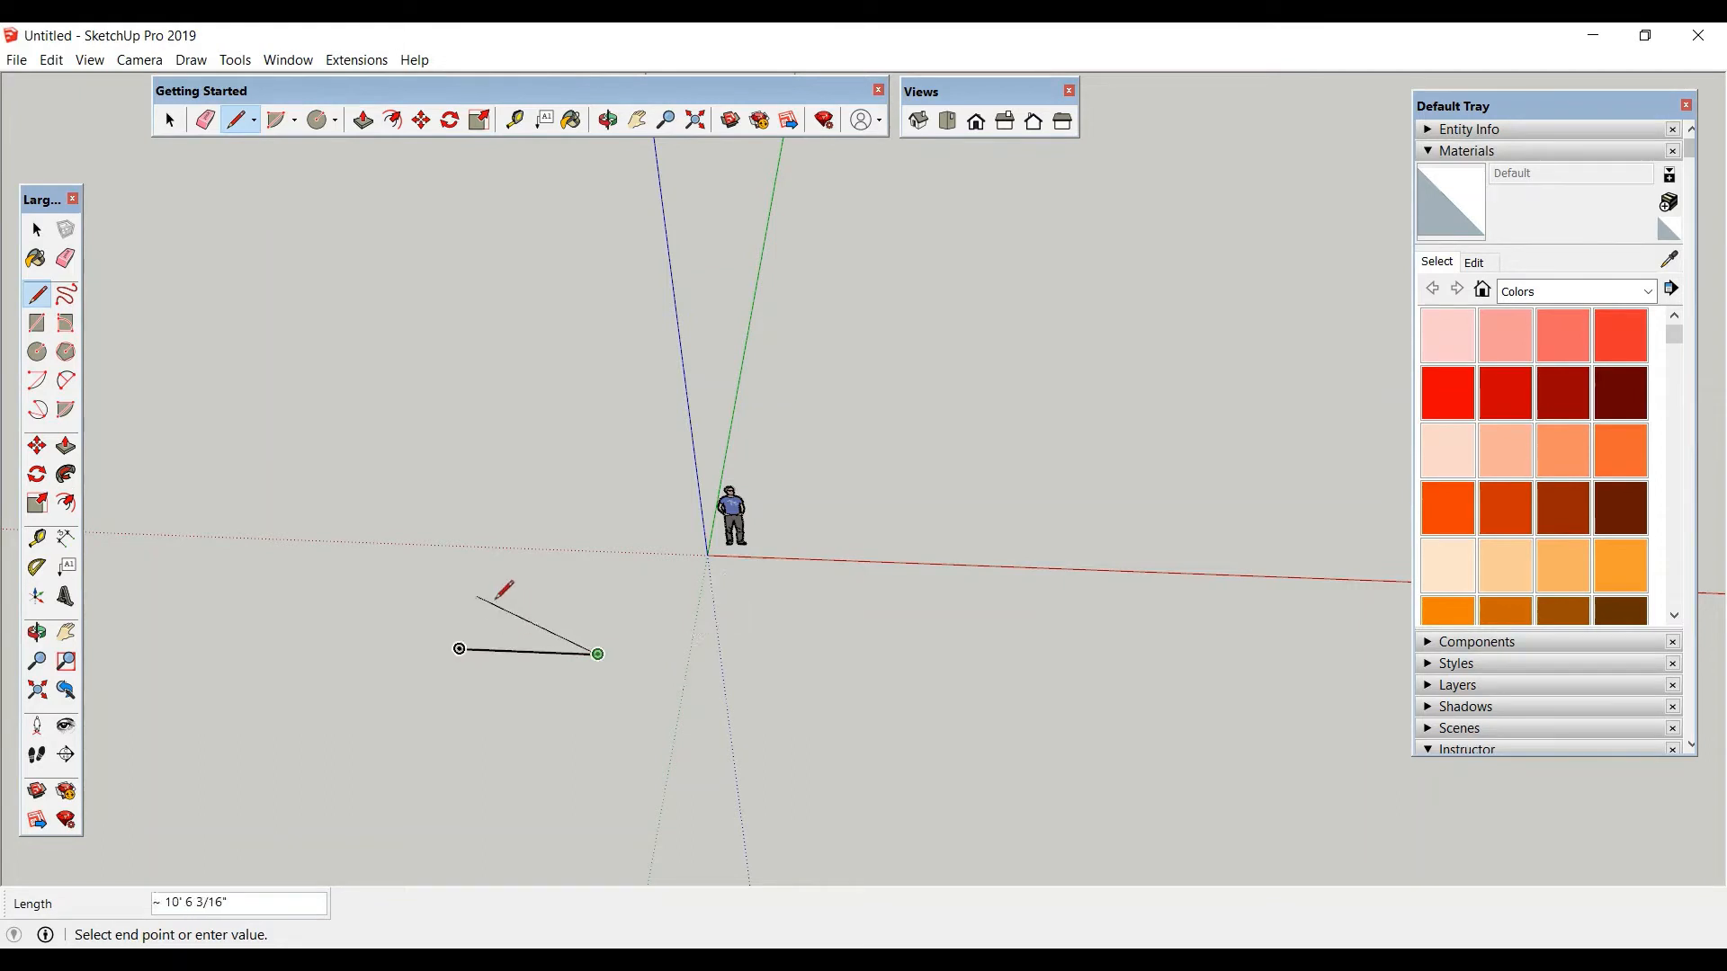
pyautogui.press('Escape')
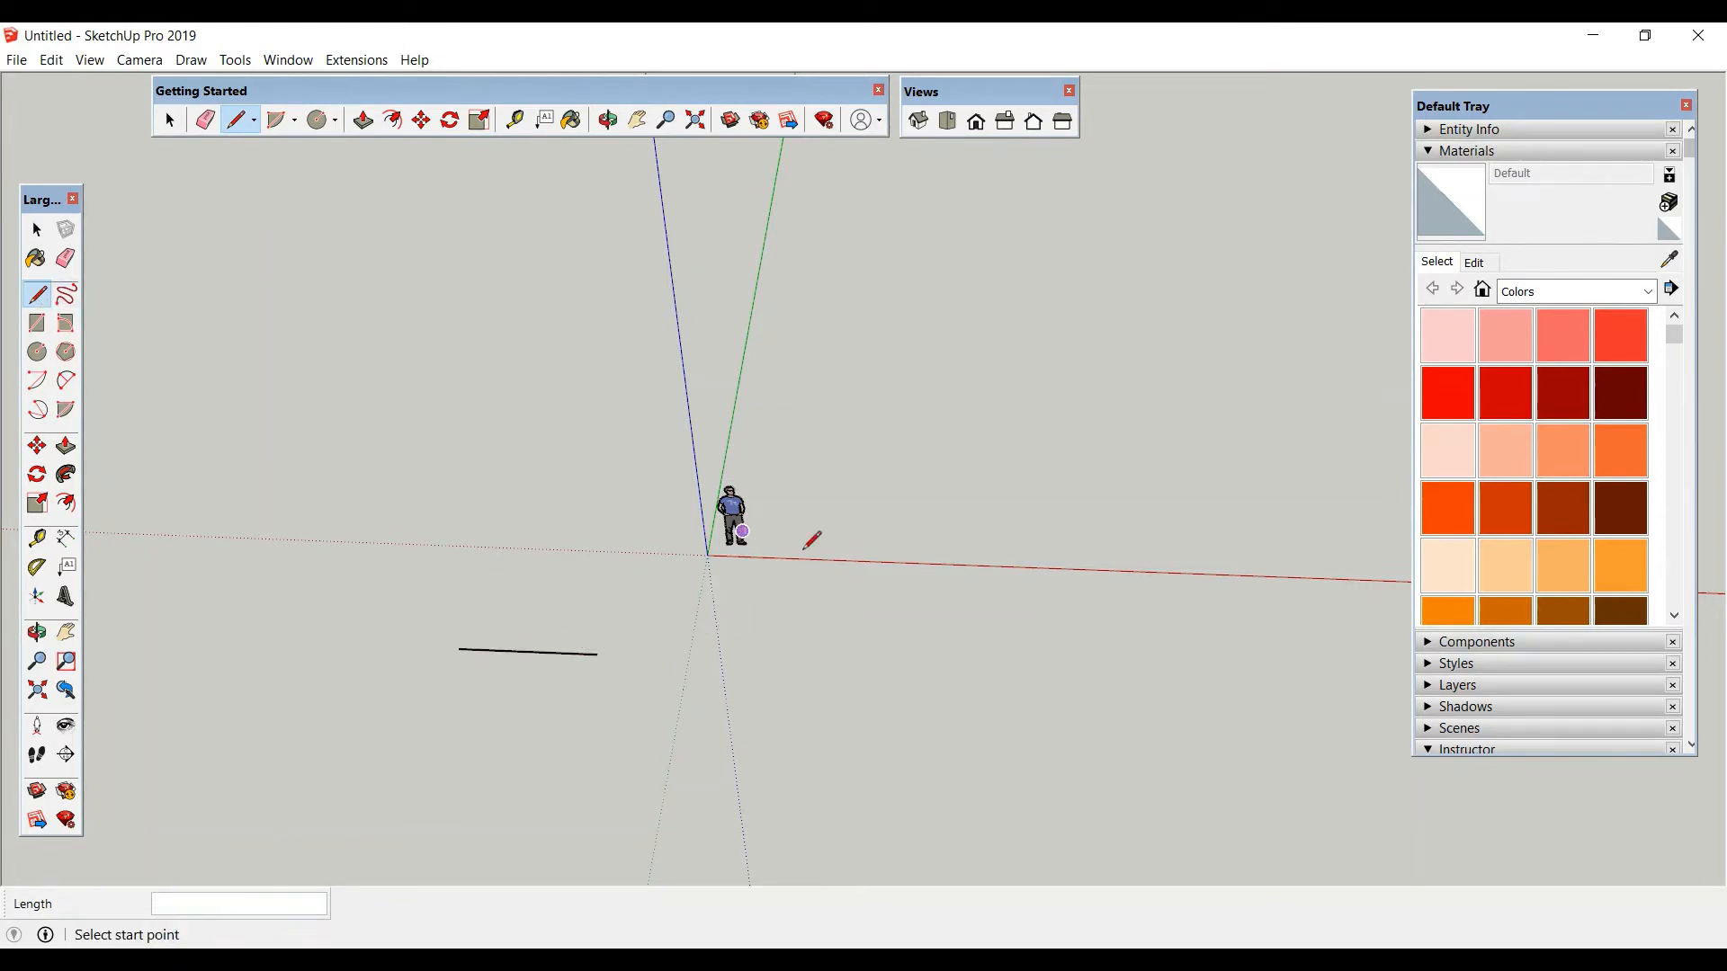
# Draw a short edge joined to a longer edge parallel to the red axis, just in front of the origin.
pyautogui.click(733, 581)
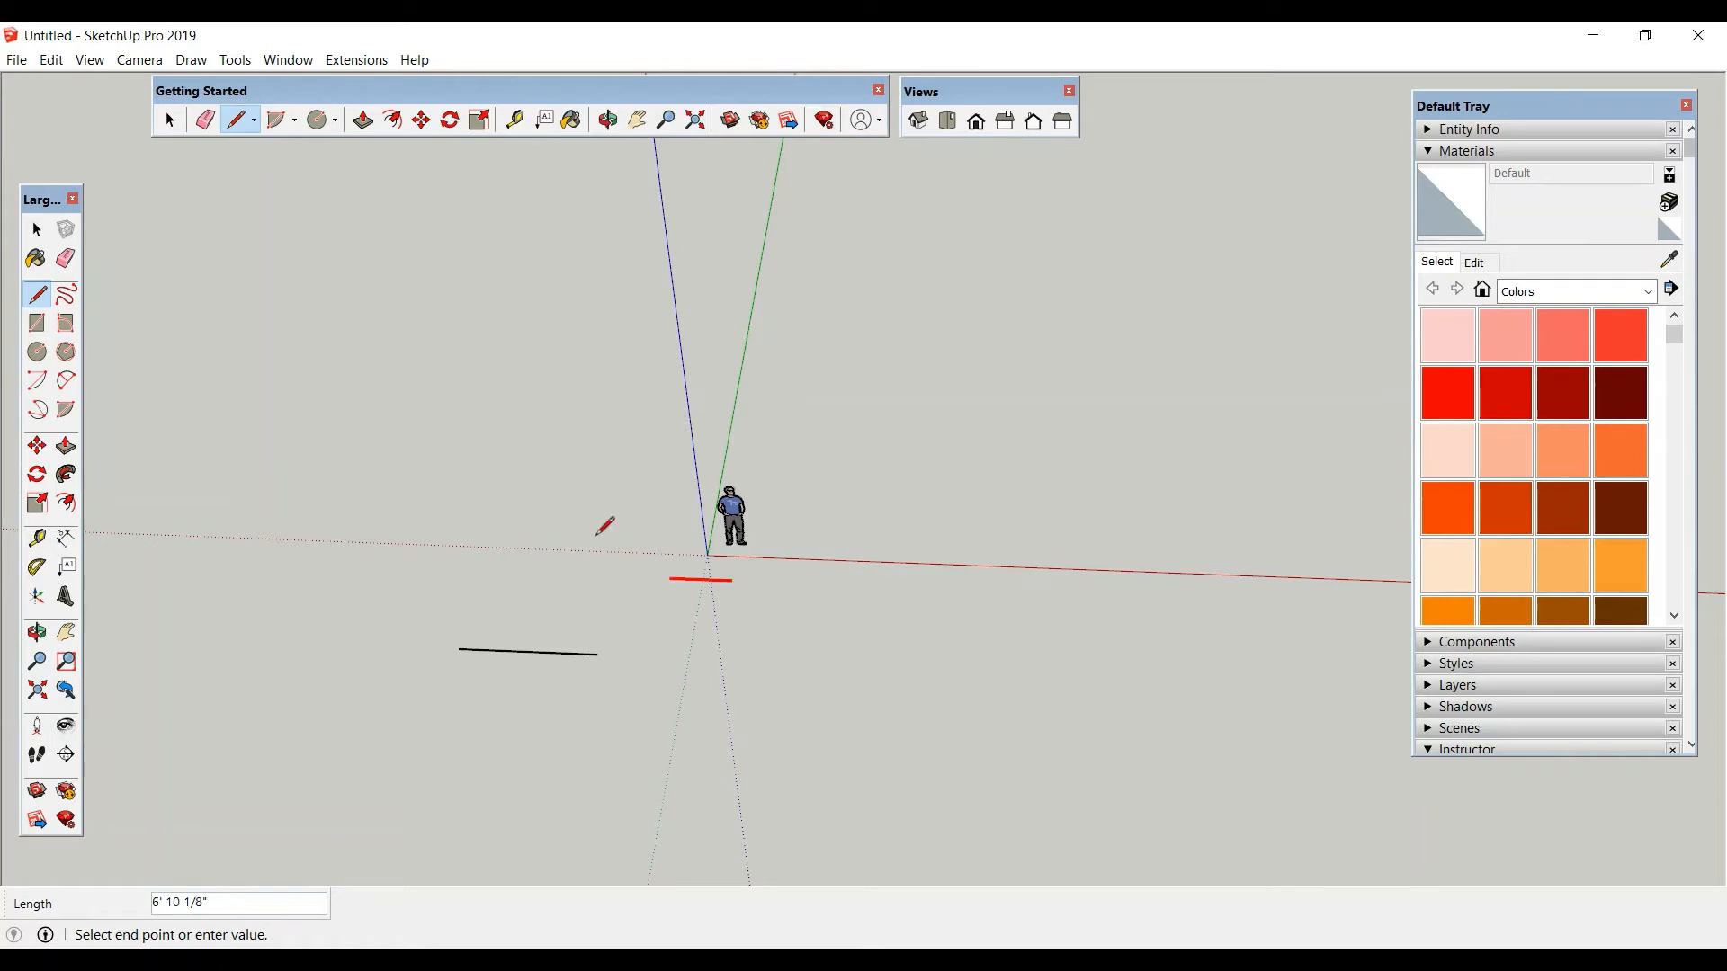
pyautogui.press('Escape')
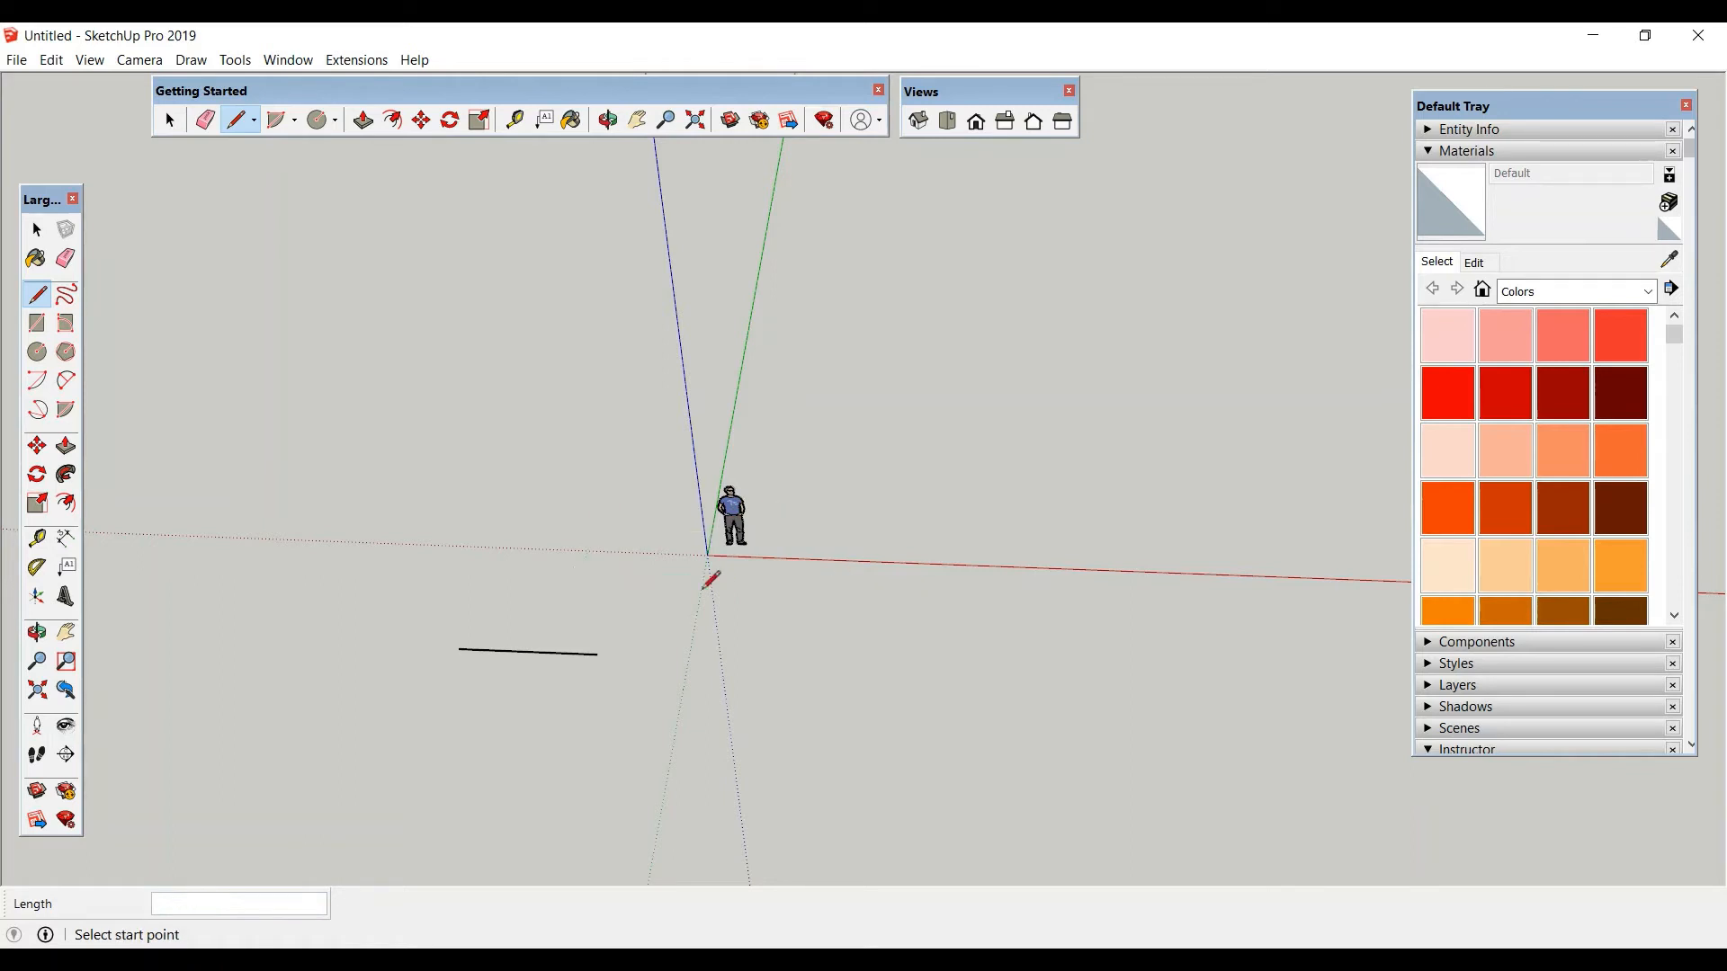
pyautogui.click(758, 615)
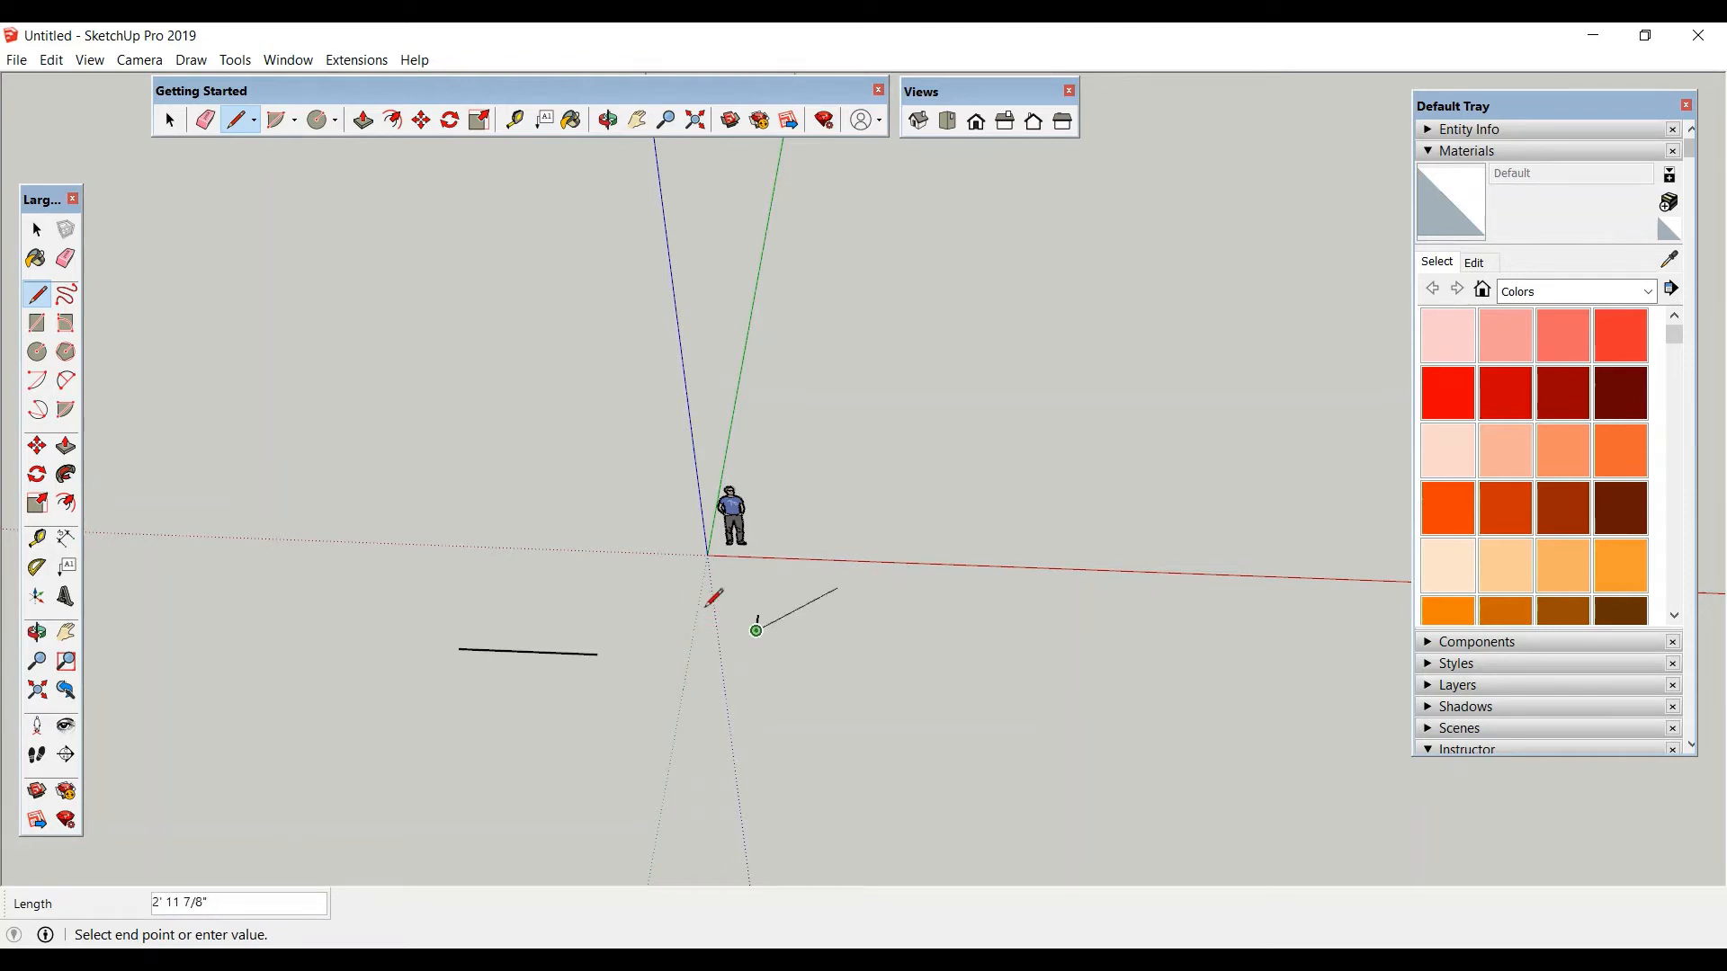
pyautogui.click(756, 631)
pyautogui.click(645, 626)
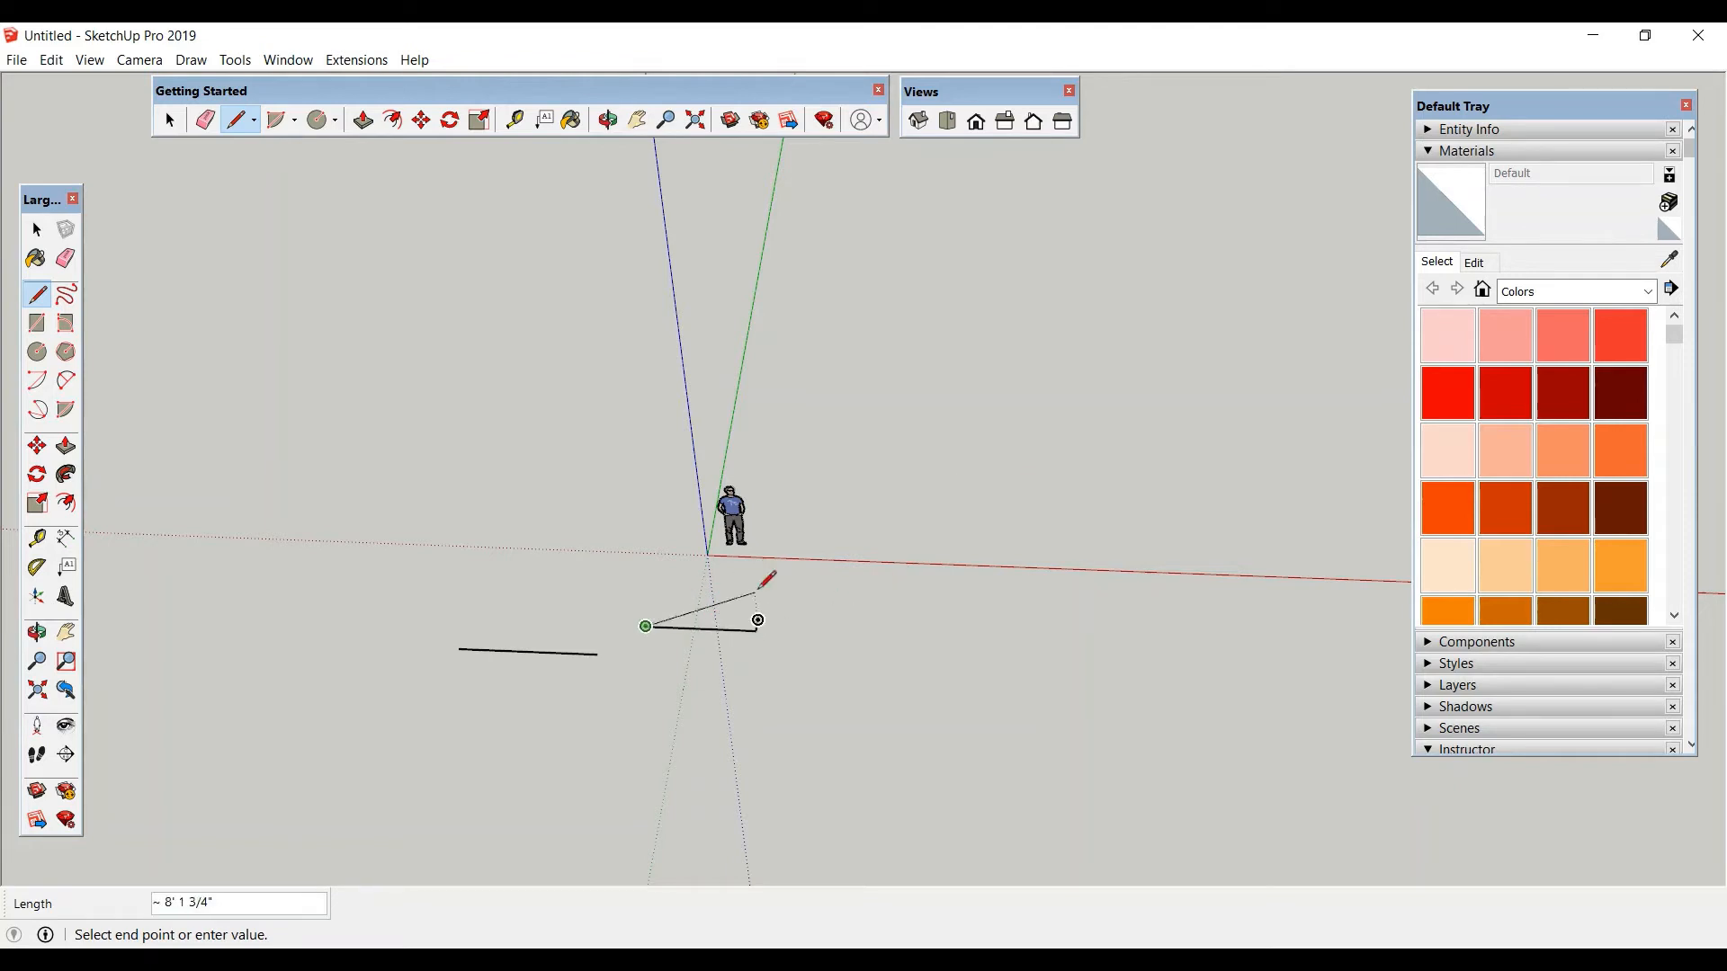
pyautogui.press('Escape')
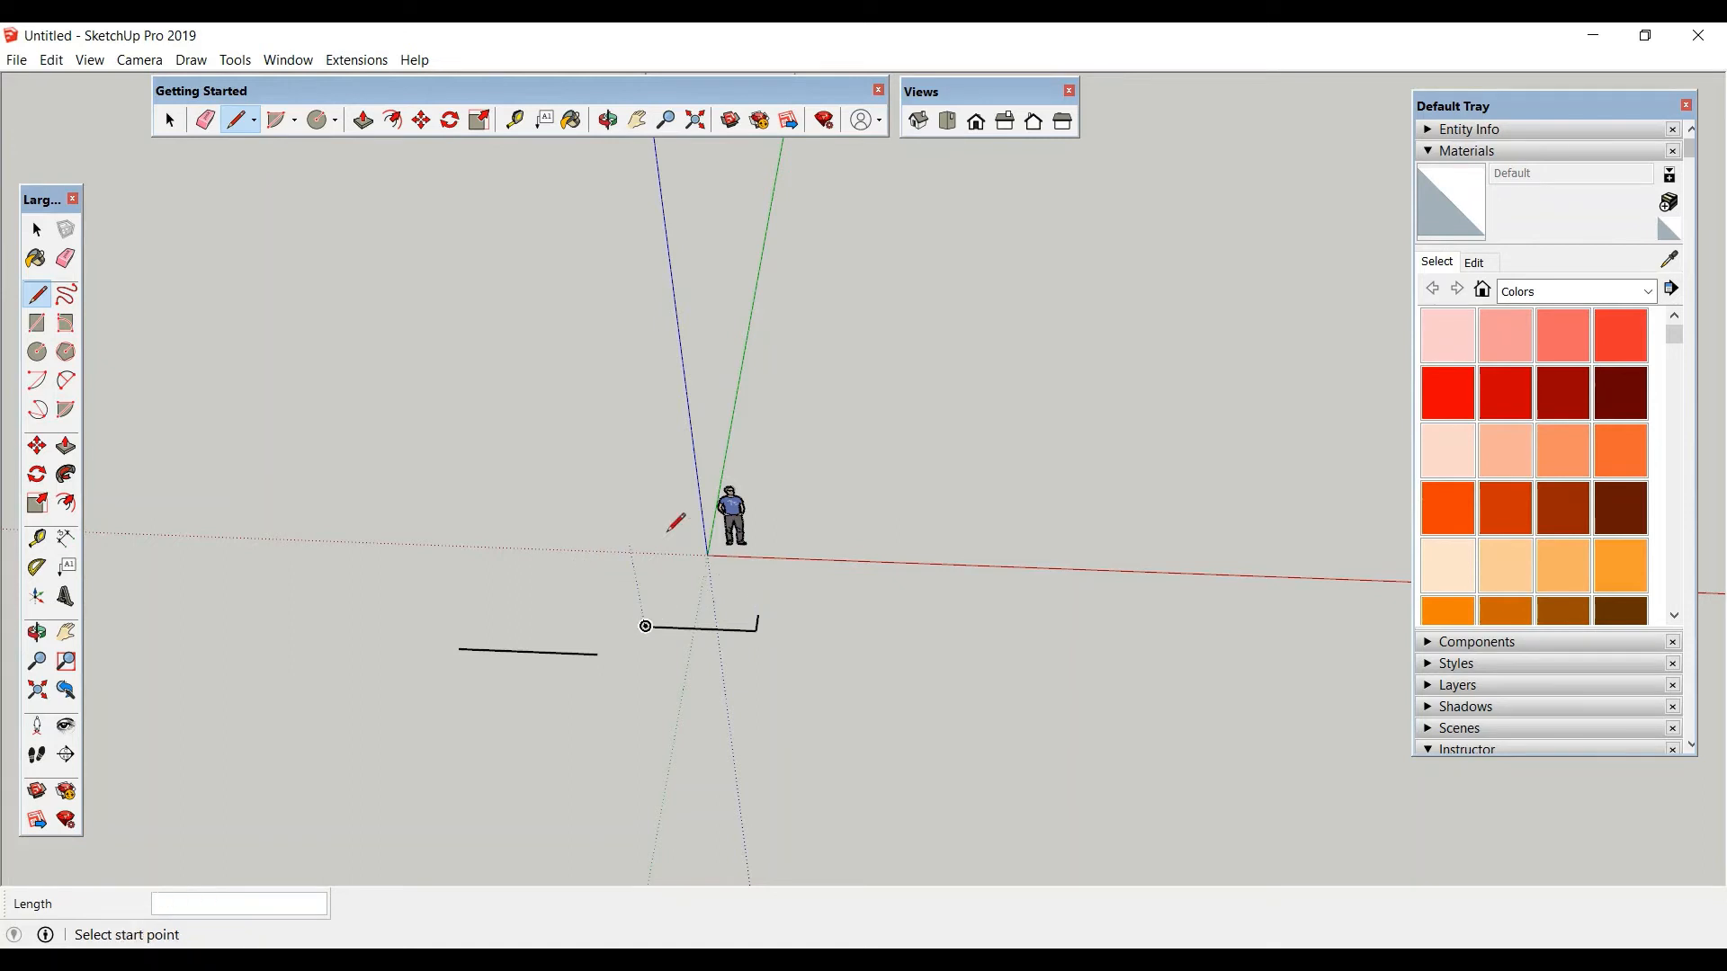
# Draw two edges from the origin, one up the blue axis and one along the red axis.
pyautogui.click(708, 554)
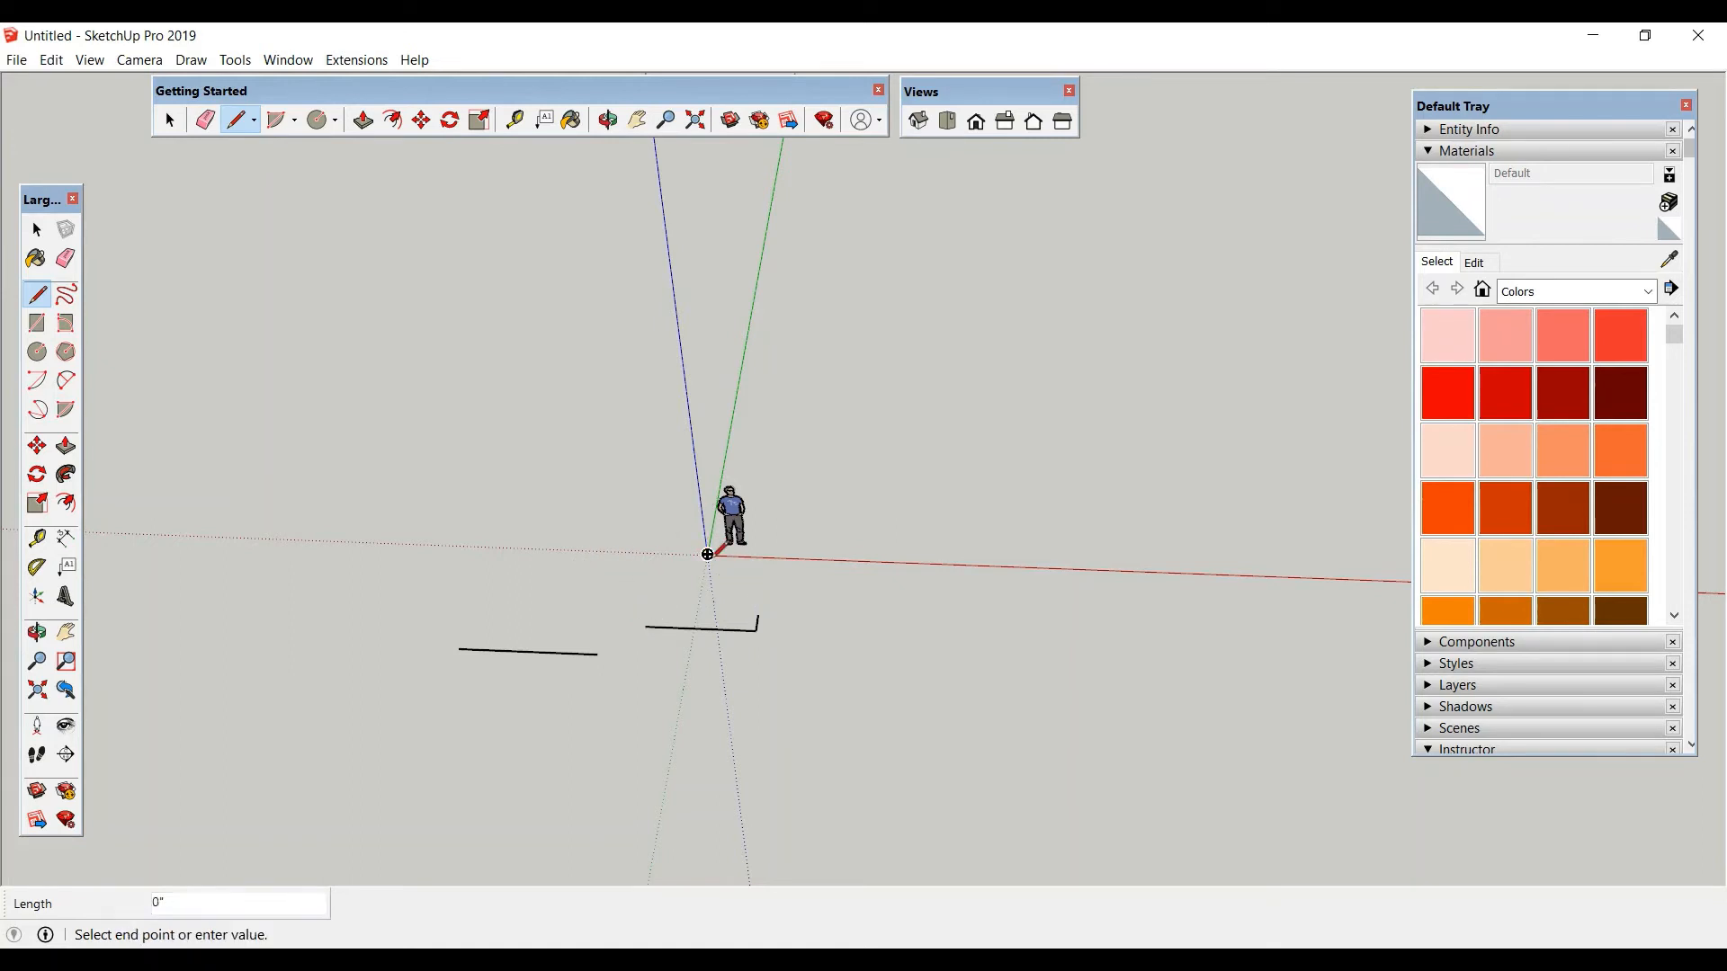
pyautogui.click(696, 462)
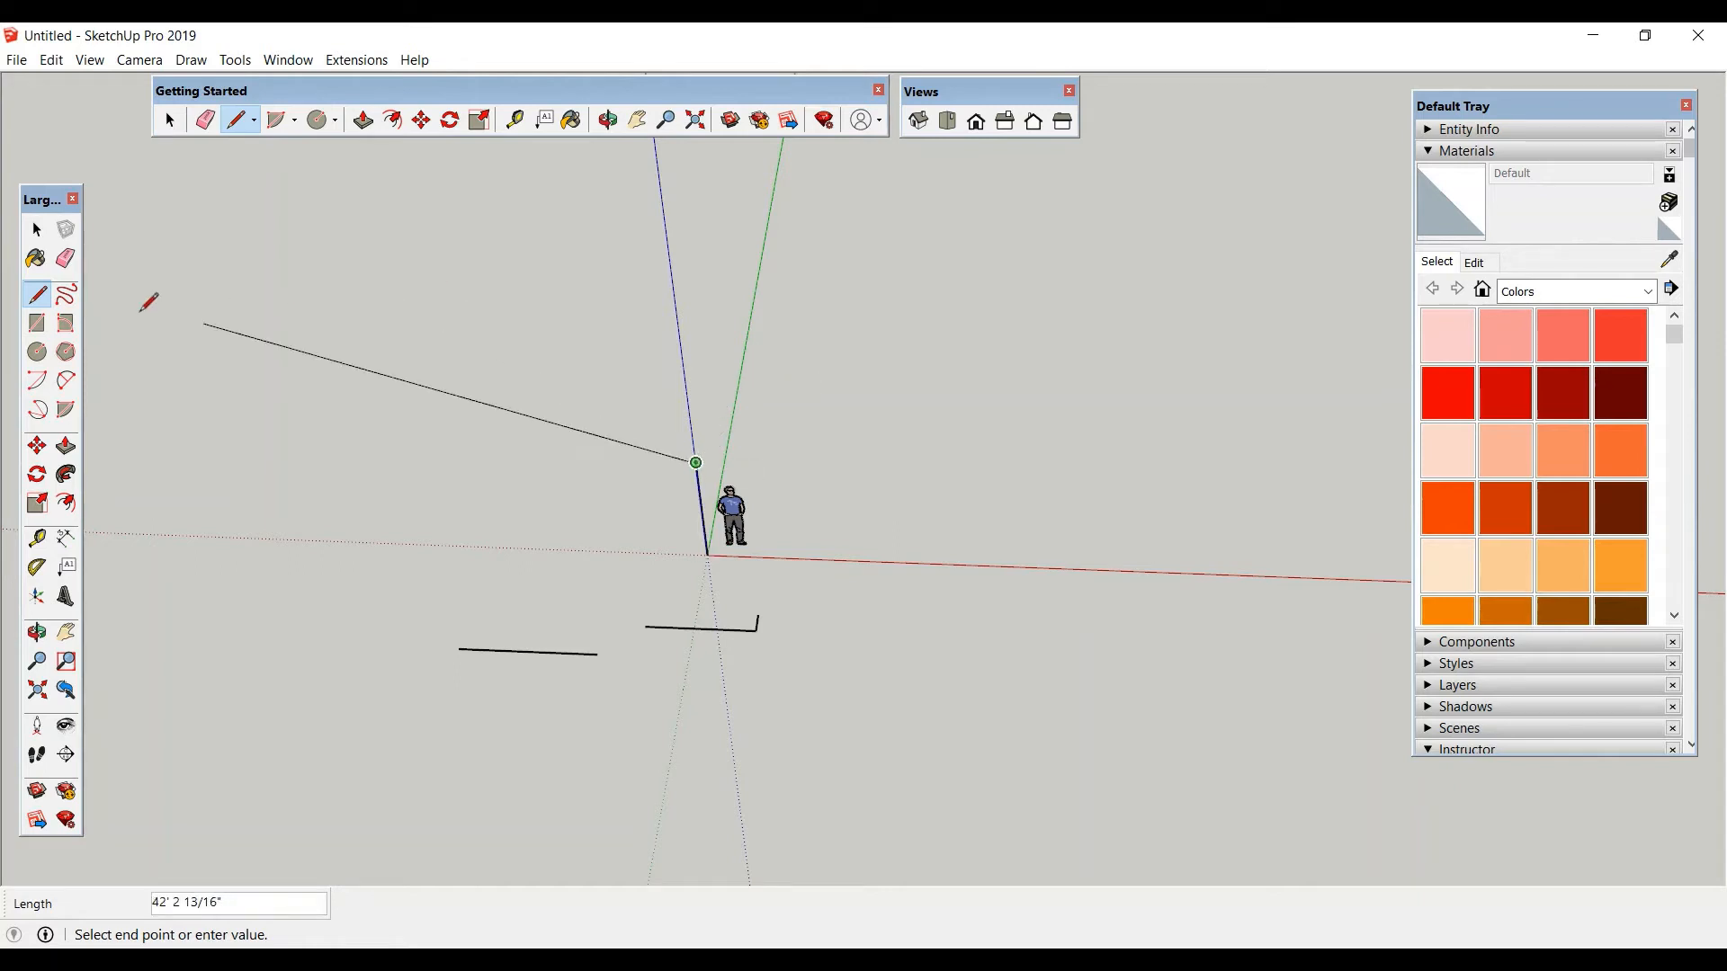
pyautogui.click(37, 294)
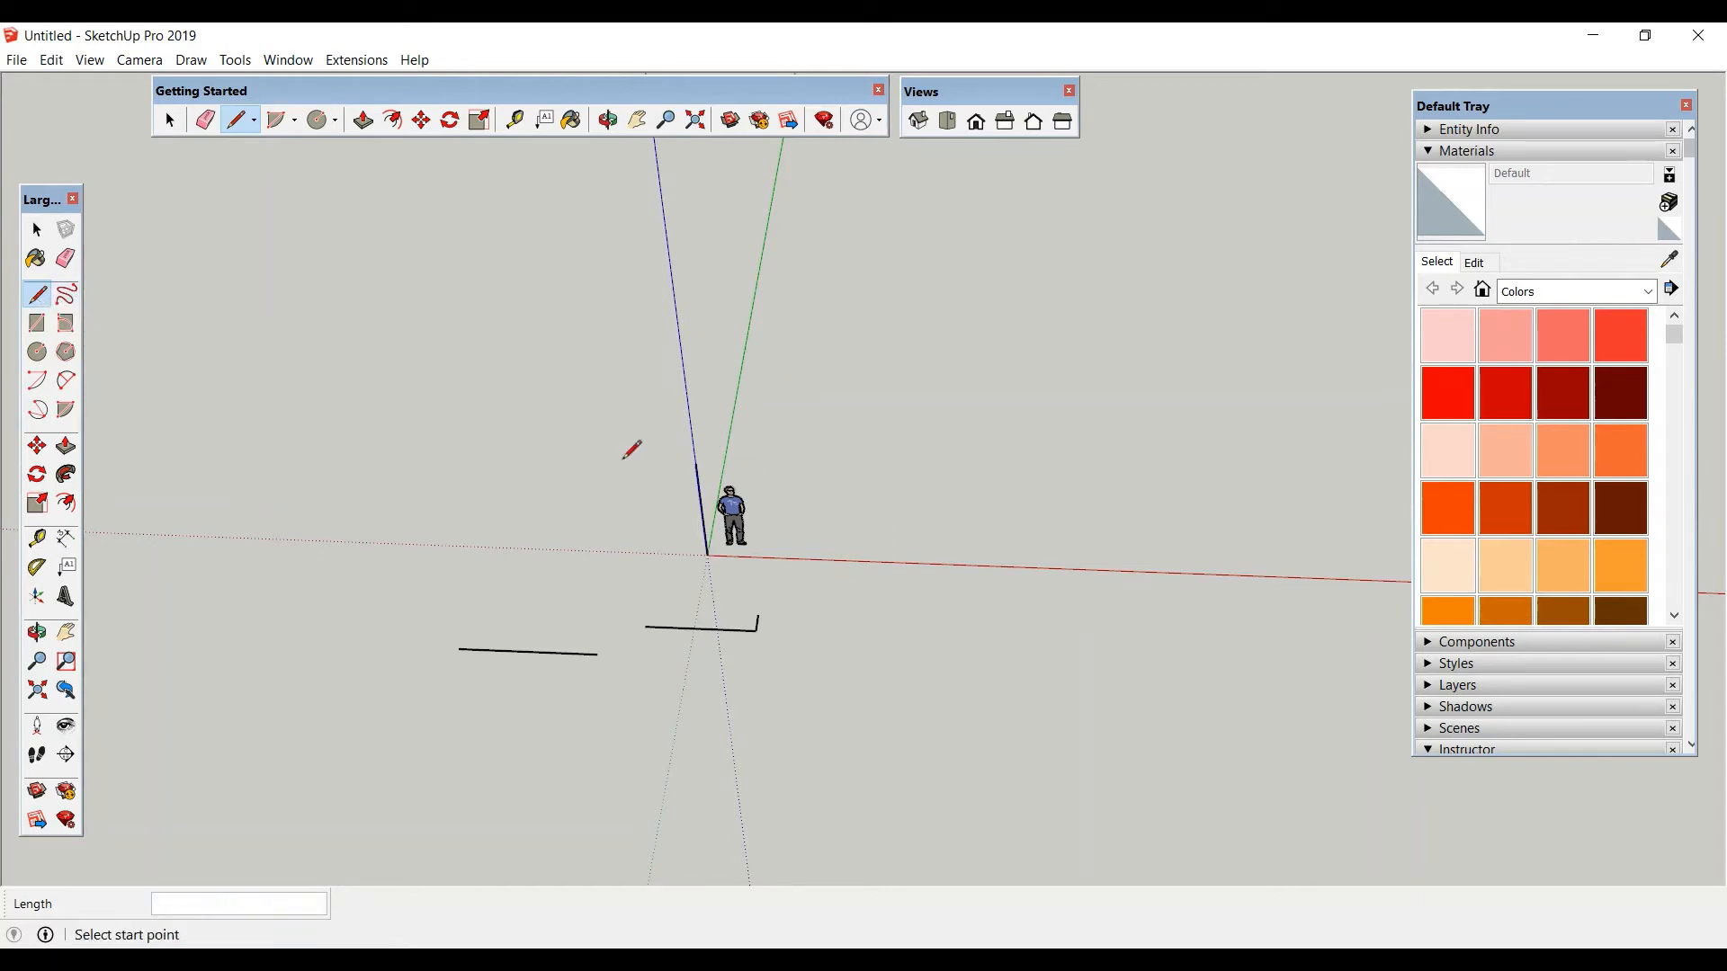
pyautogui.click(708, 554)
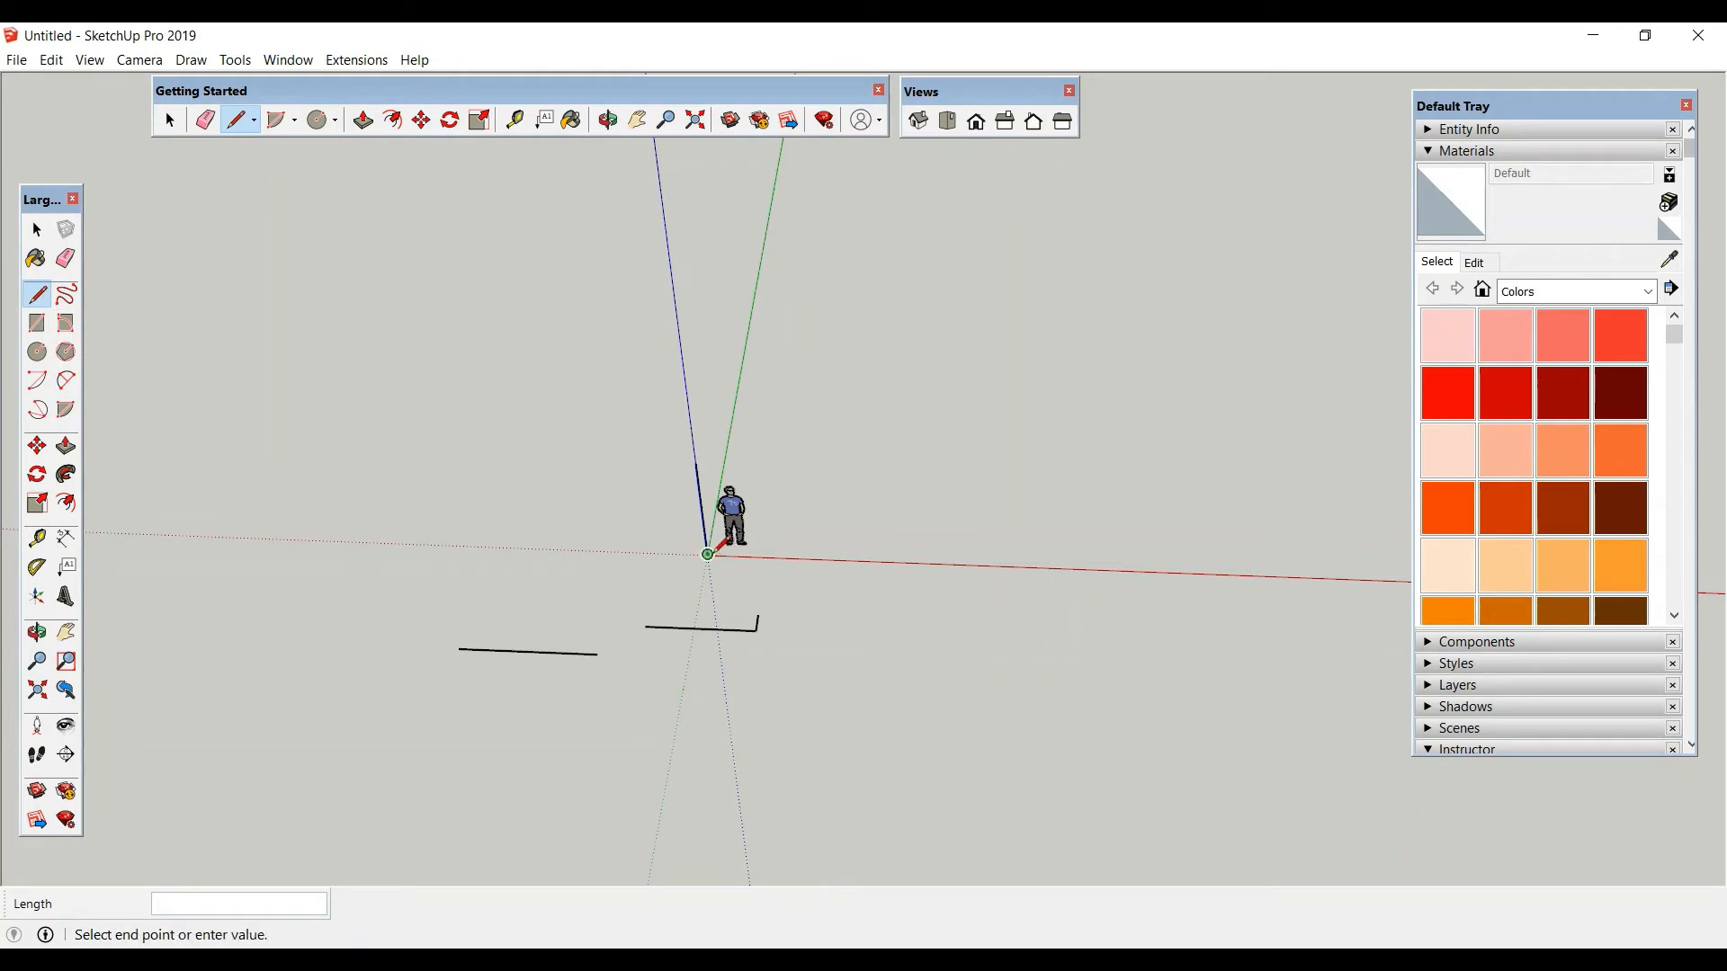
pyautogui.click(779, 559)
pyautogui.press('Escape')
# Draw a 5' edge parallel to the red axis, beside the L-shaped edges, and leave the Line tool.
pyautogui.click(835, 629)
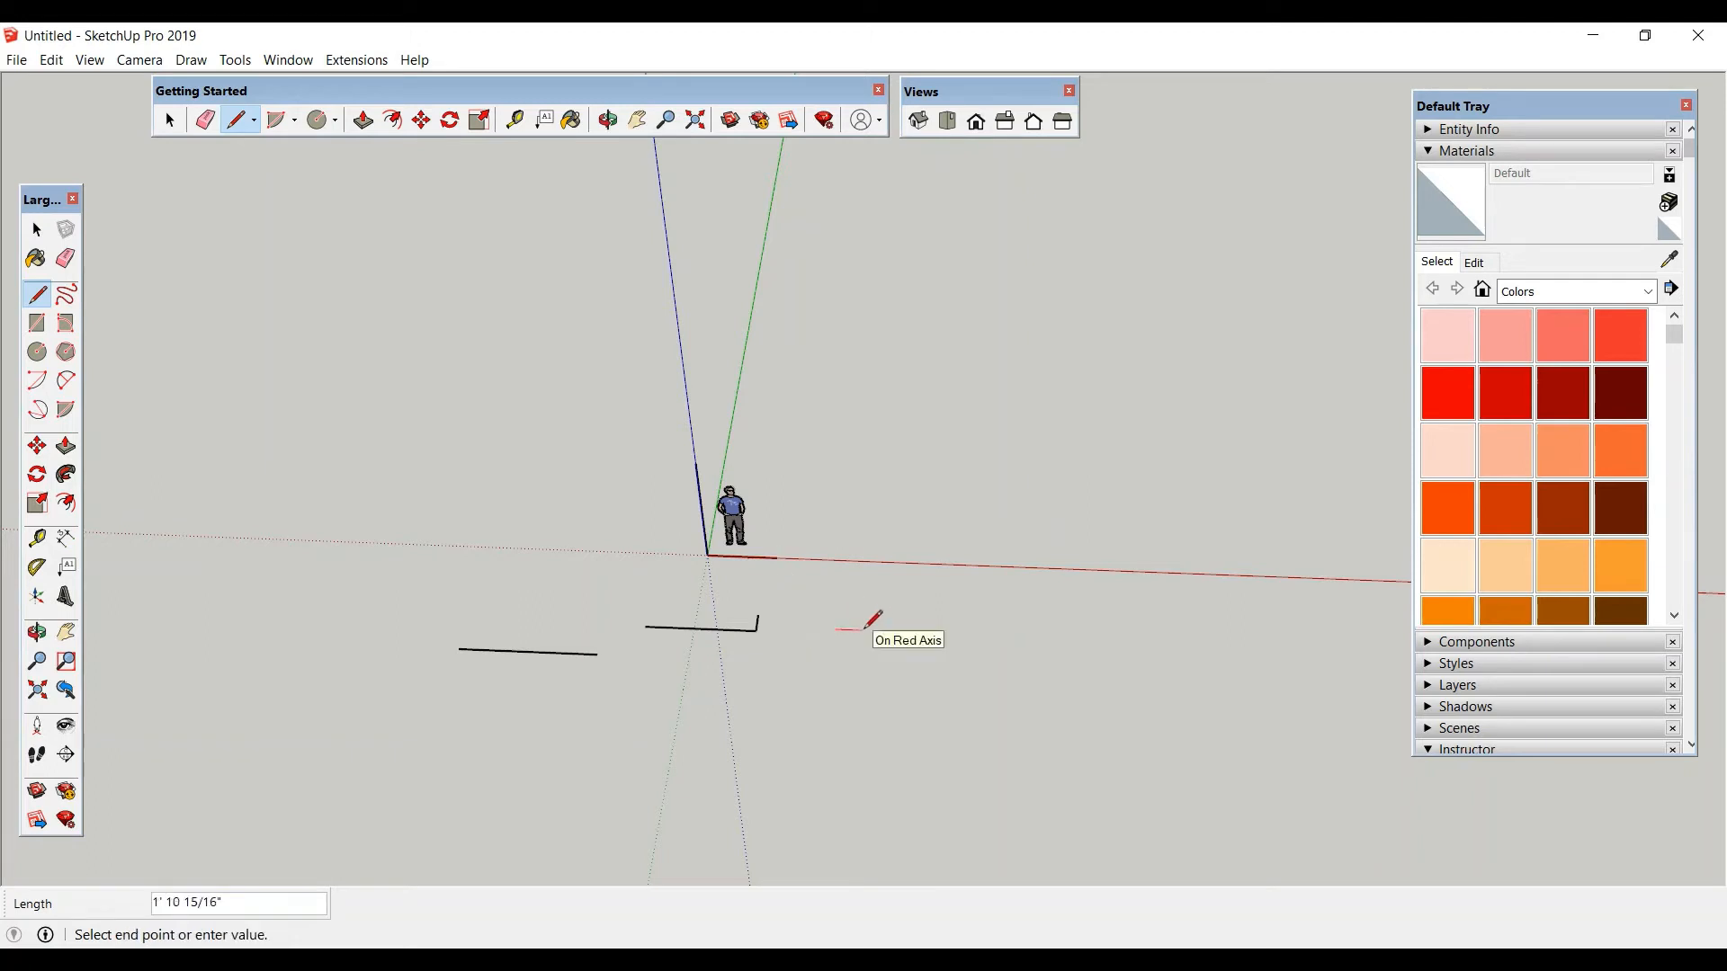
pyautogui.write("5'")
pyautogui.press('Return')
pyautogui.press('space')
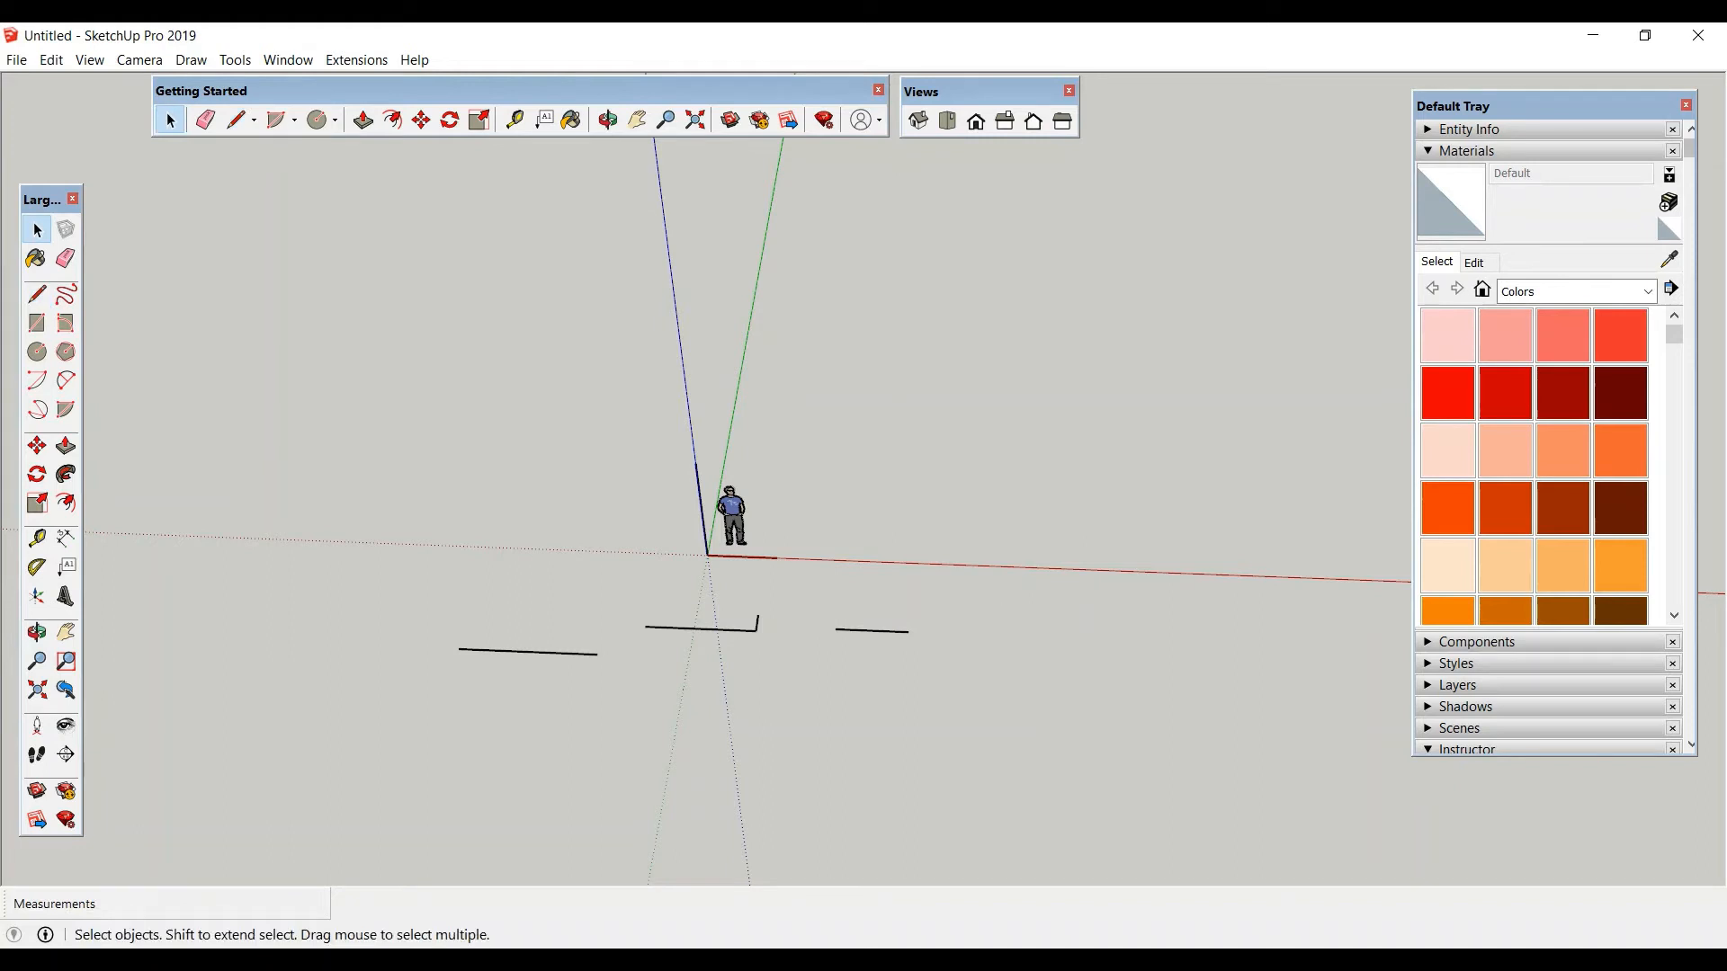
# Draw a freehand curve of overlapping loops in front of the first straight edge.
pyautogui.click(66, 294)
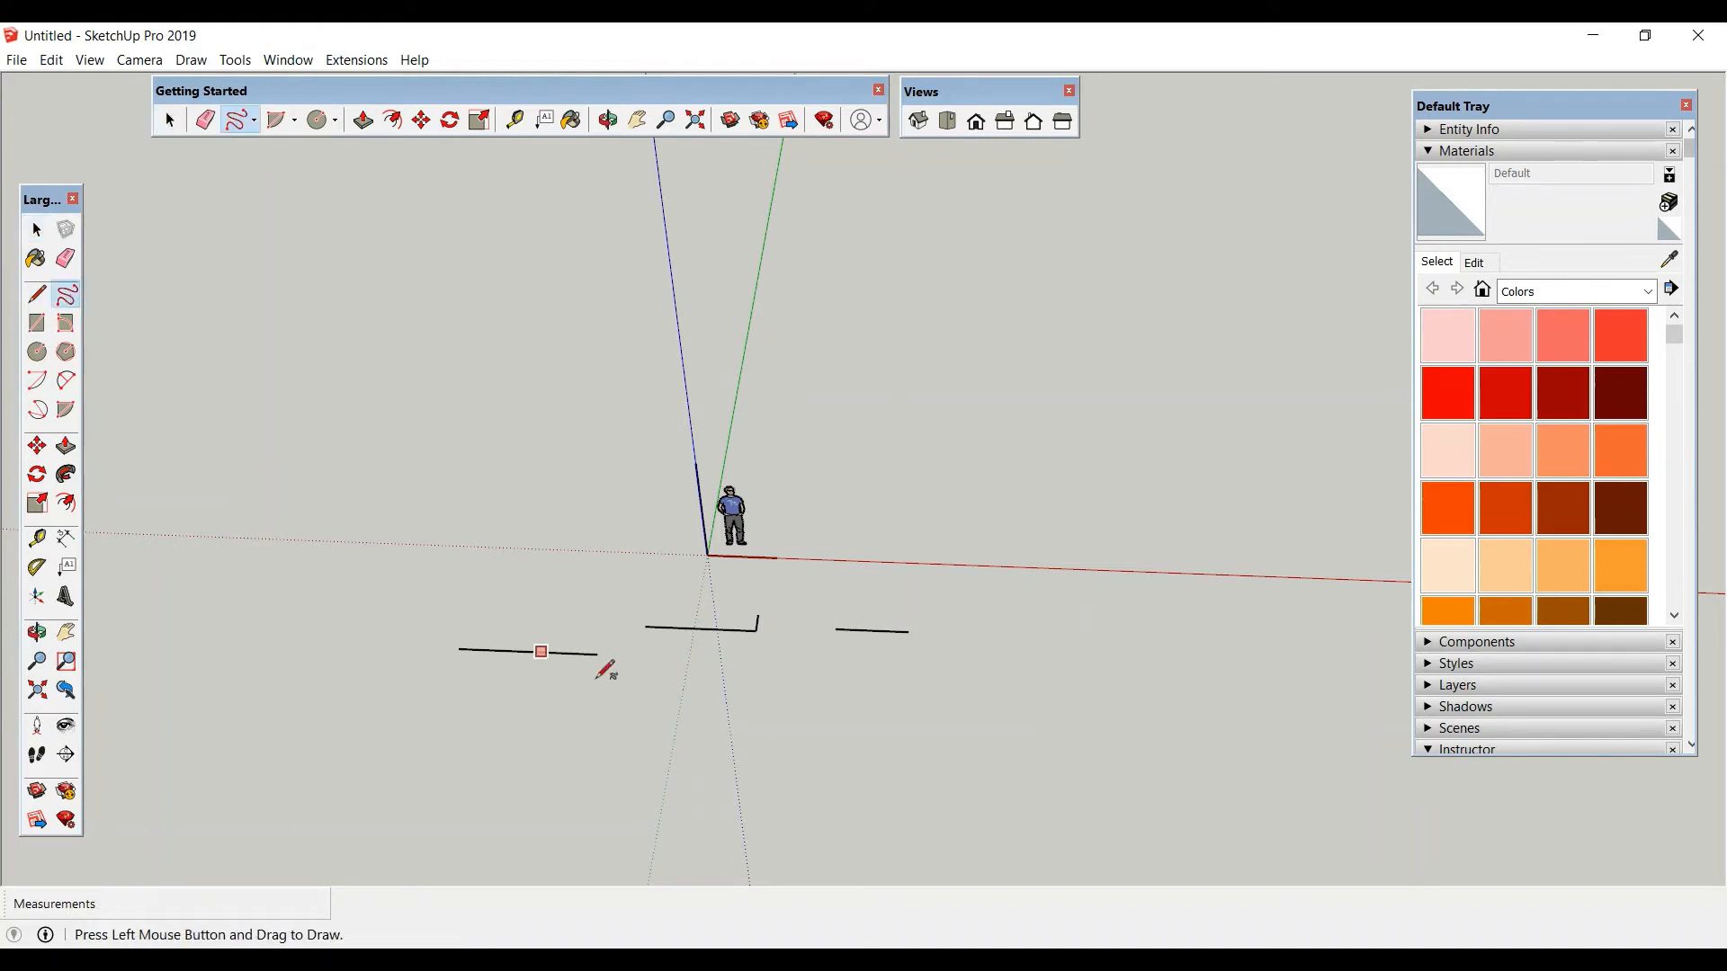
pyautogui.moveTo(586, 772)
pyautogui.mouseDown()
pyautogui.moveTo(551, 725)
pyautogui.moveTo(592, 692)
pyautogui.moveTo(613, 758)
pyautogui.moveTo(594, 777)
pyautogui.moveTo(509, 729)
pyautogui.moveTo(567, 706)
pyautogui.moveTo(656, 732)
pyautogui.moveTo(586, 772)
pyautogui.mouseUp()
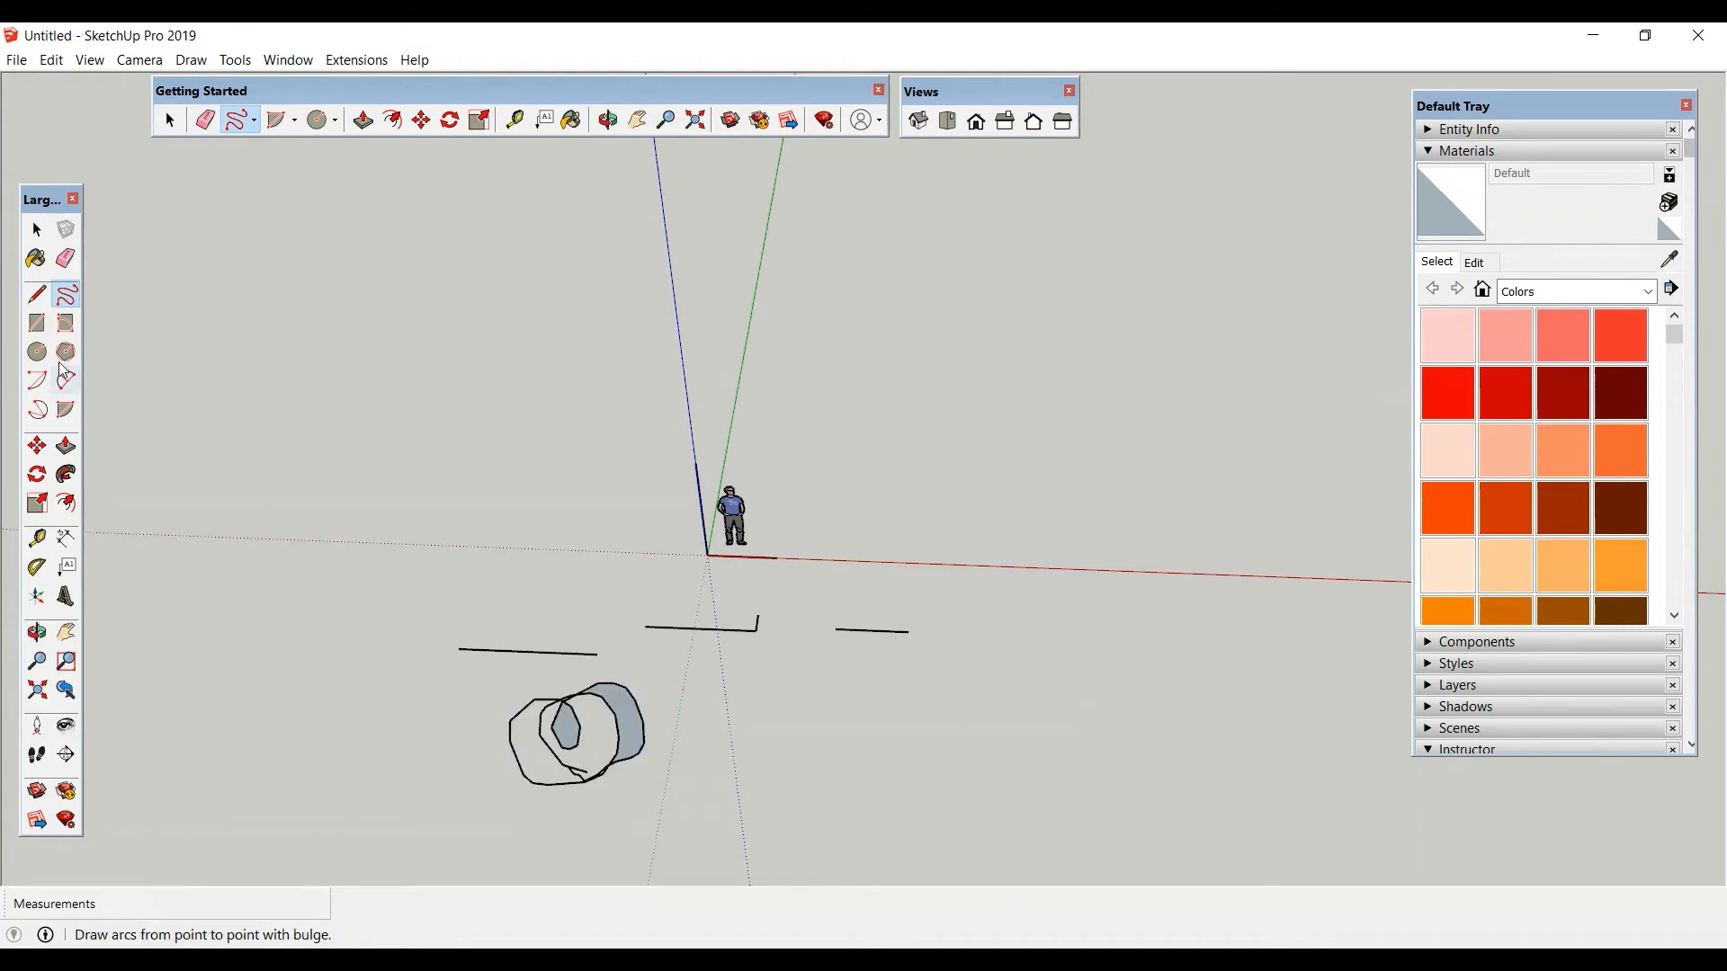
# Draw a square about 4' 11" on each side, in front of the 5' edge.
pyautogui.click(37, 323)
pyautogui.click(852, 765)
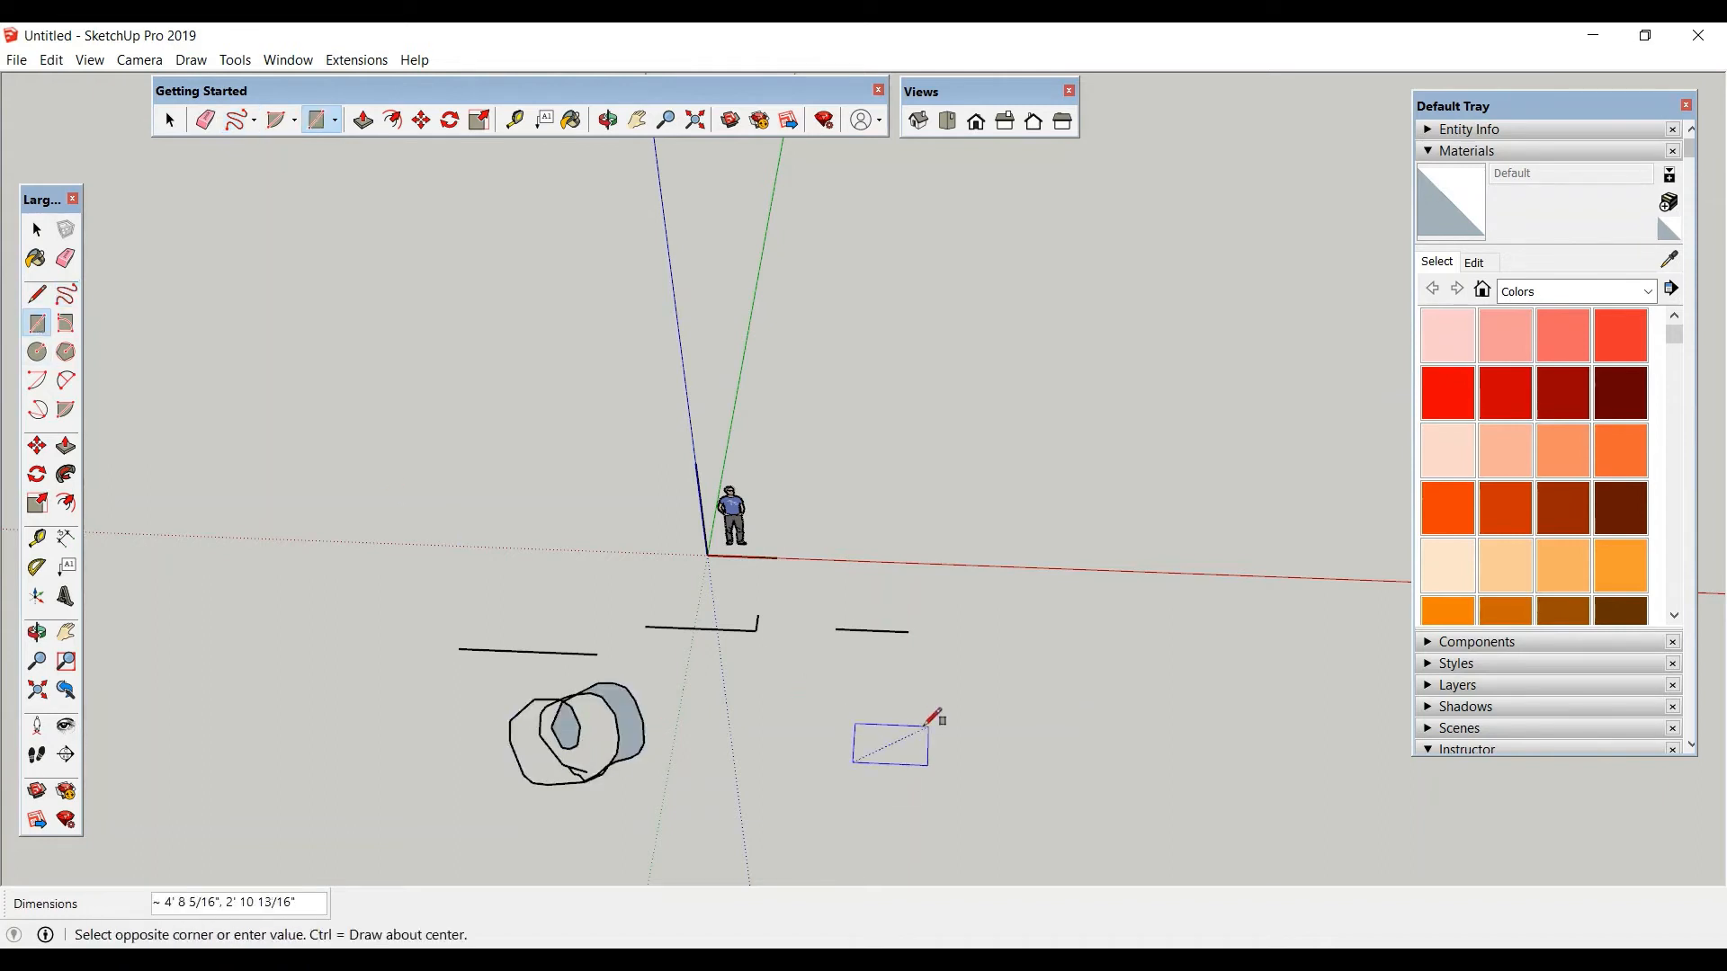
pyautogui.click(933, 699)
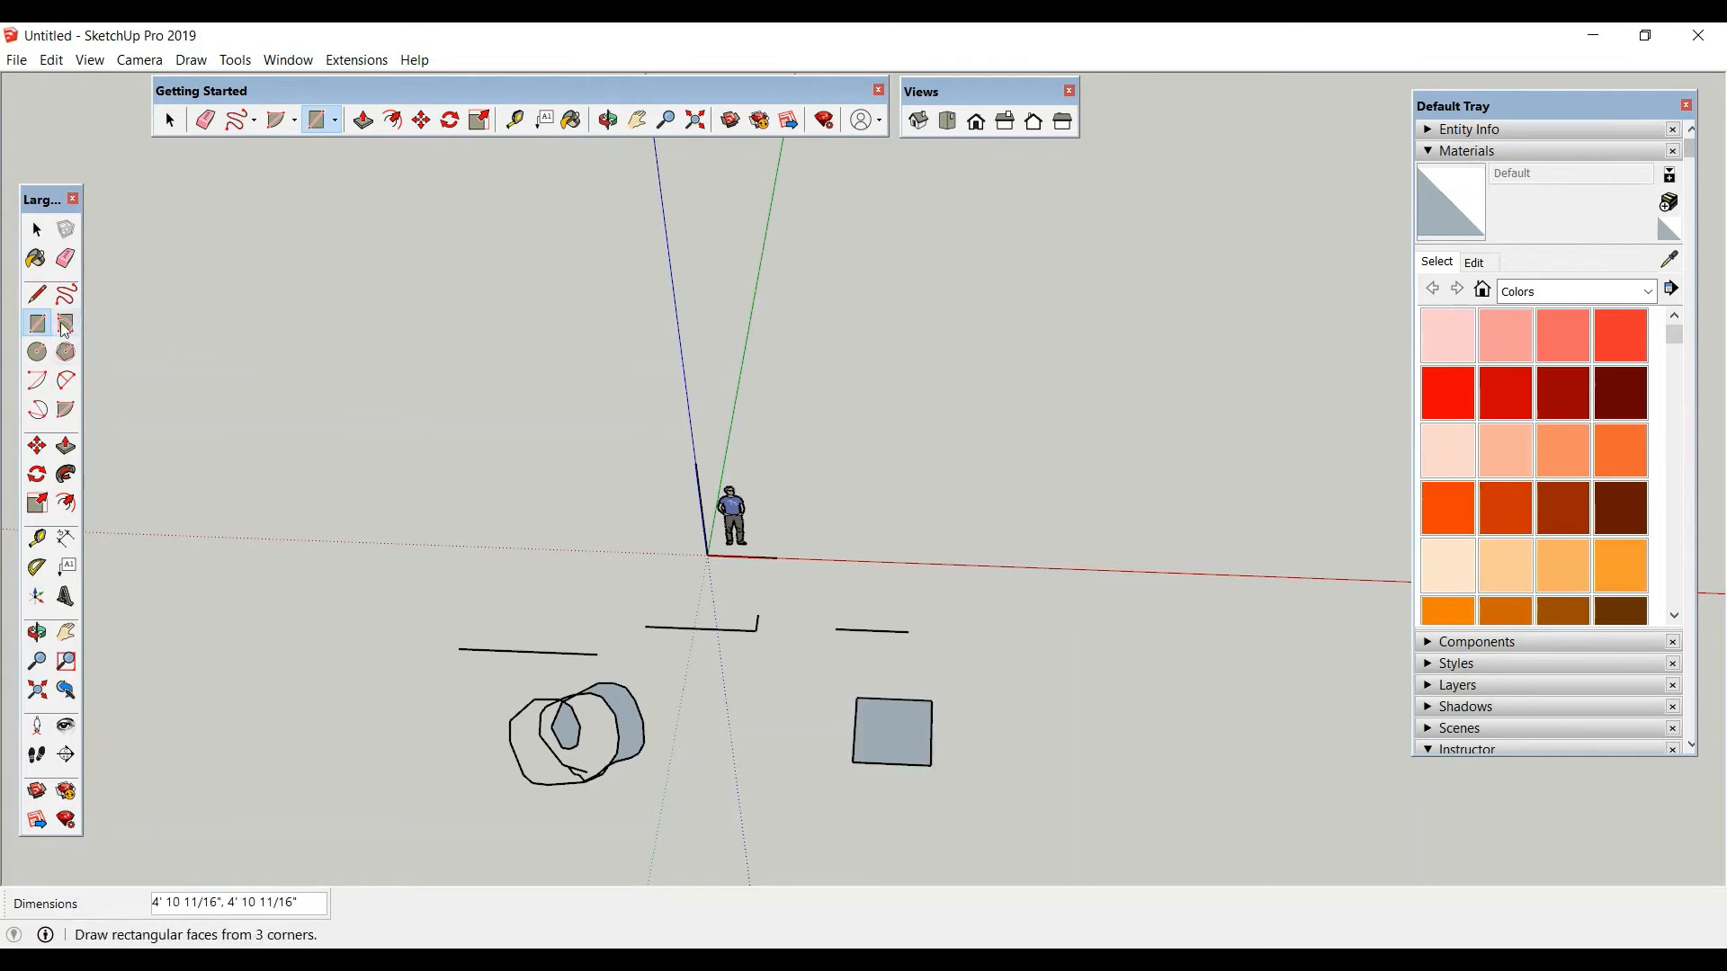
# Draw a circle with a radius of about 5' 8" beside the freehand curve, on the side away from the square.
pyautogui.click(37, 351)
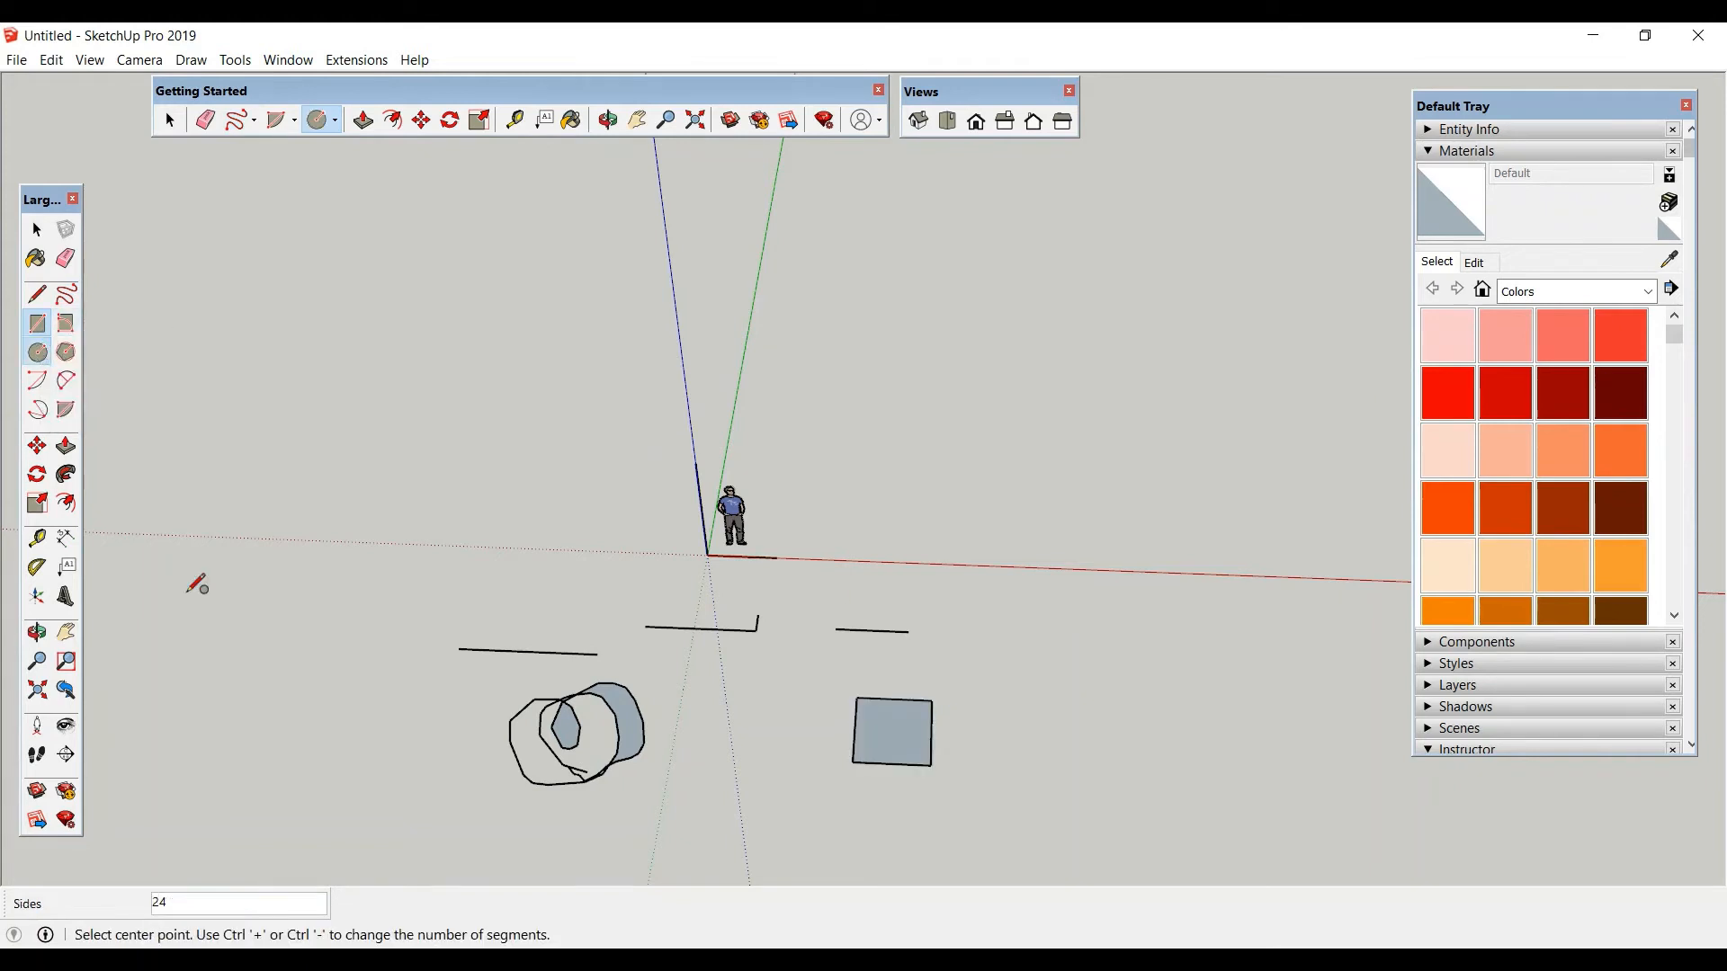
pyautogui.click(281, 714)
pyautogui.click(324, 645)
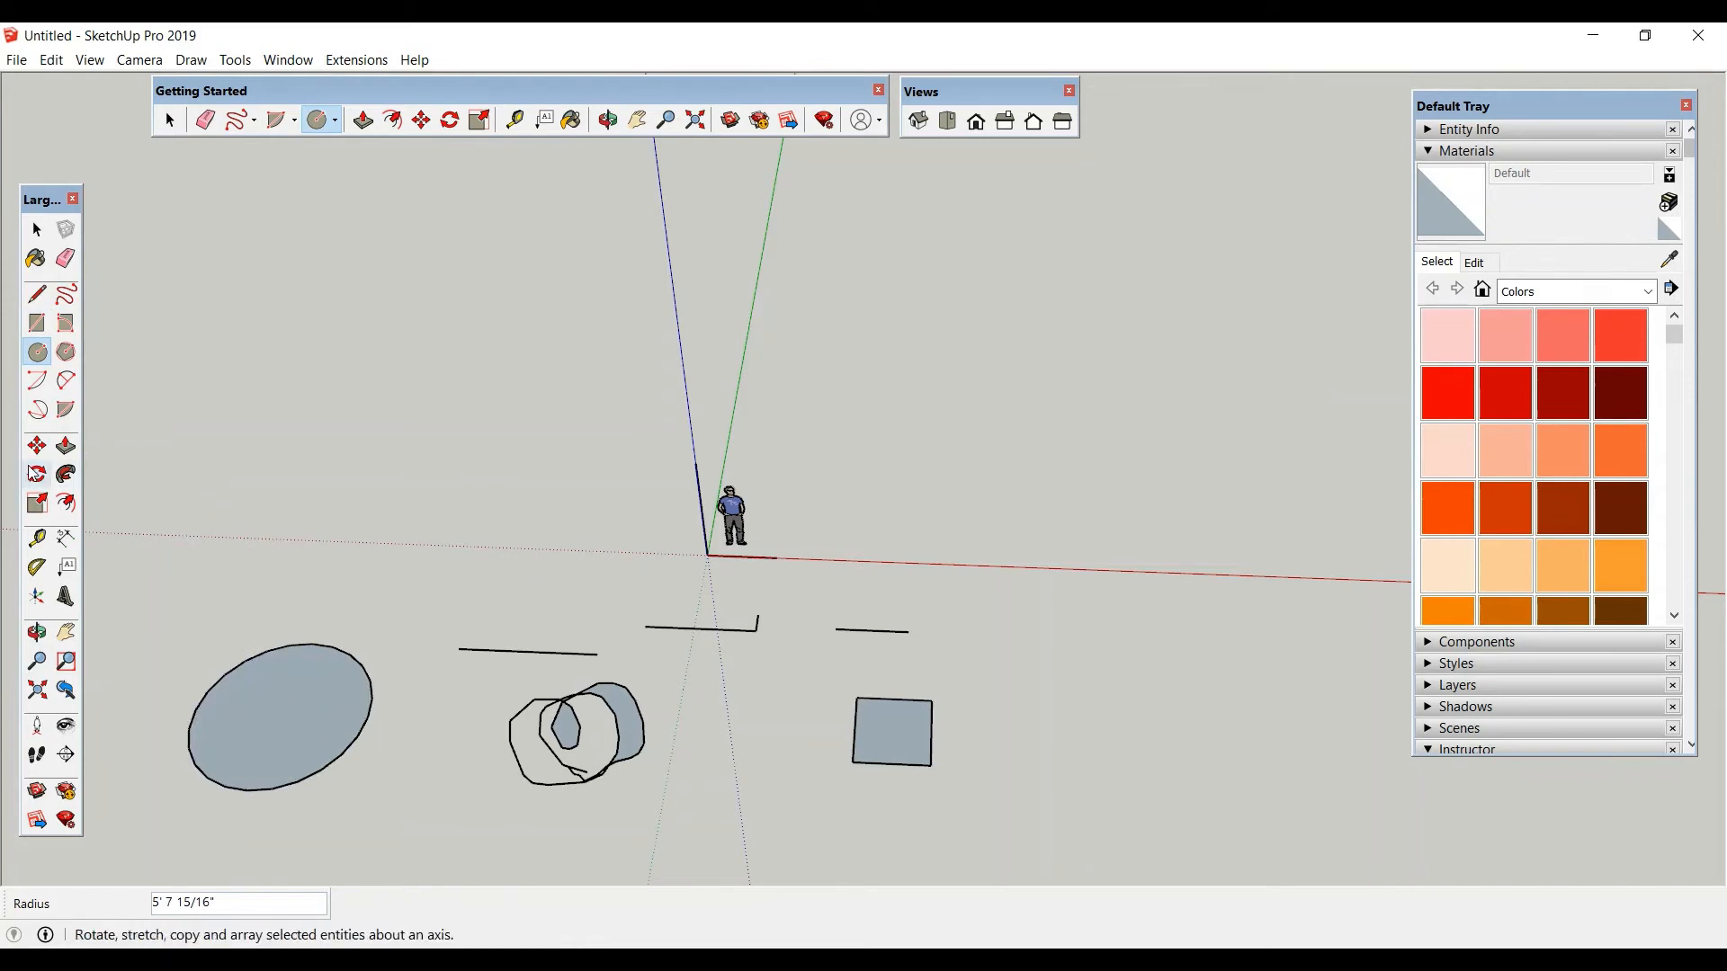
# Draw a six-sided polygon with a radius of about 4' 10" behind the circle and move it about 18' 11" back toward the blue axis.
pyautogui.click(67, 356)
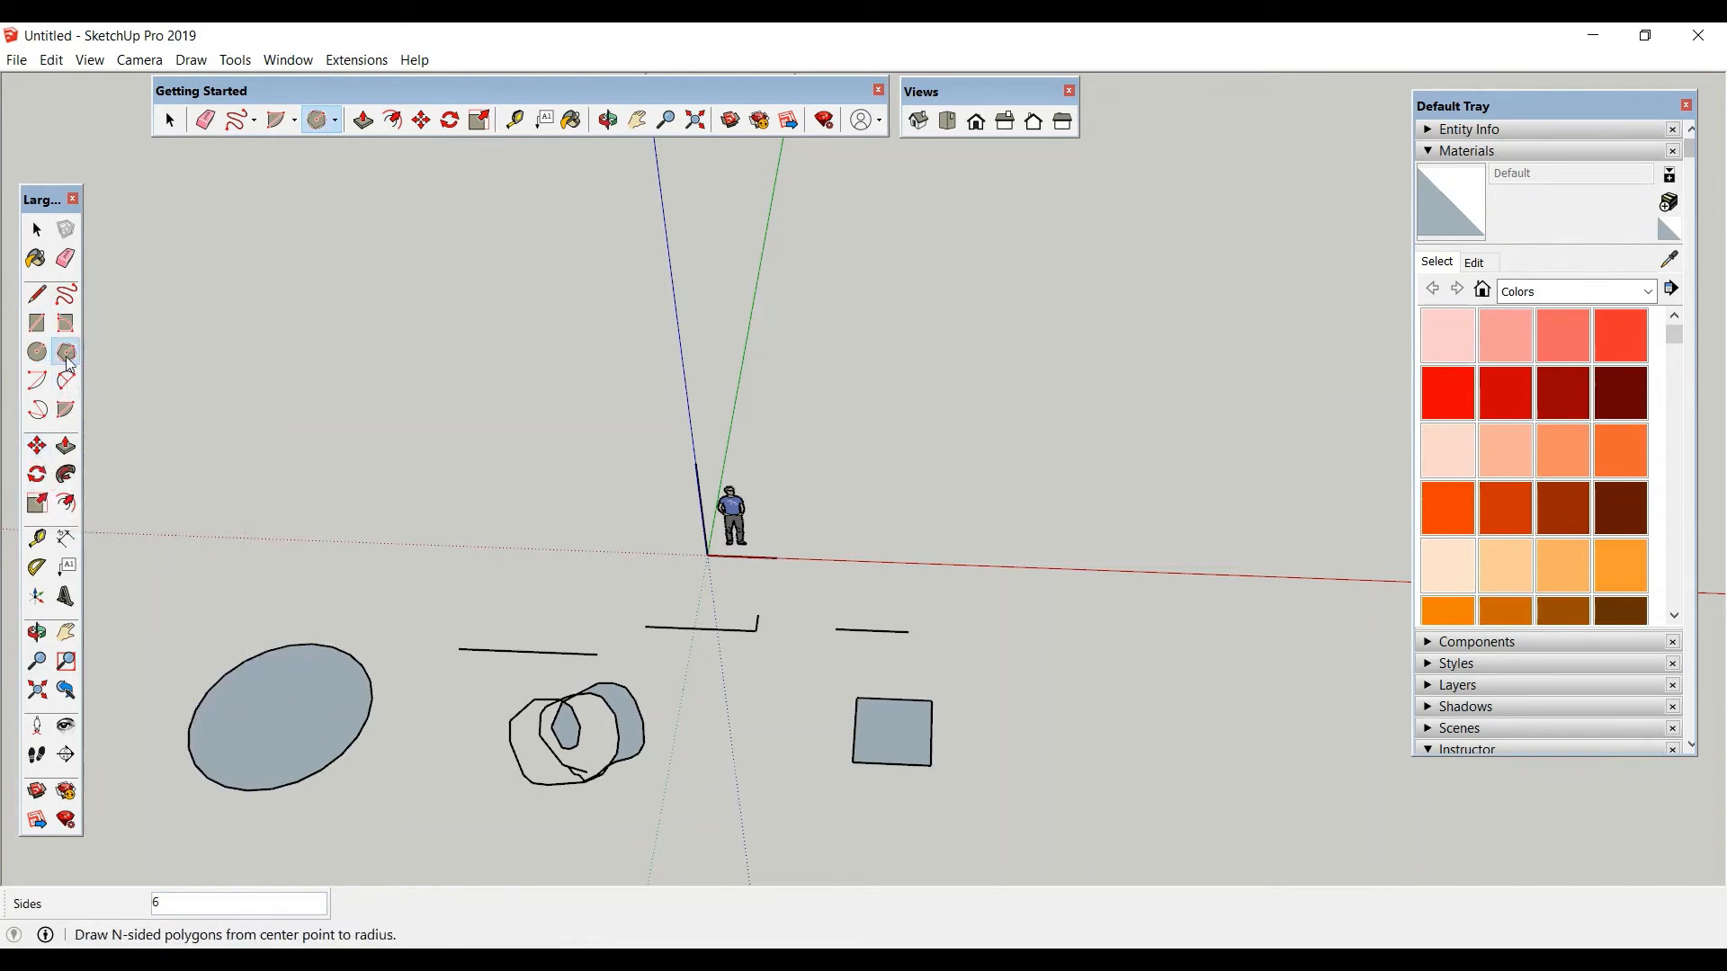
pyautogui.click(314, 508)
pyautogui.click(377, 490)
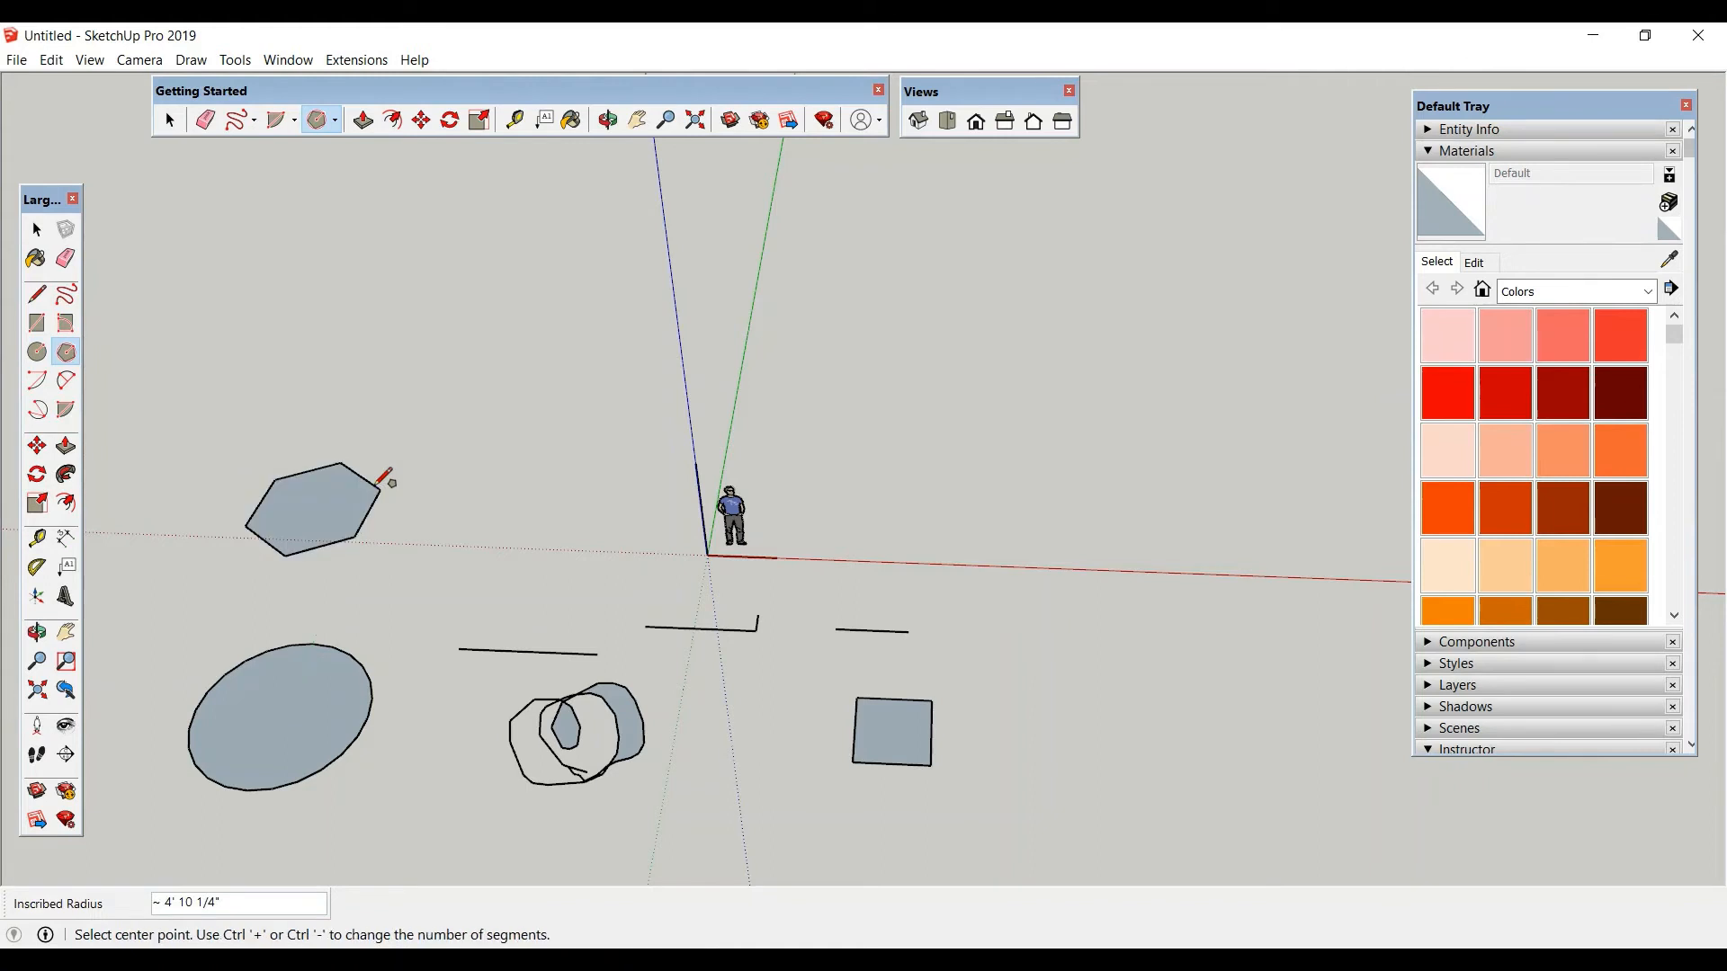
pyautogui.click(37, 446)
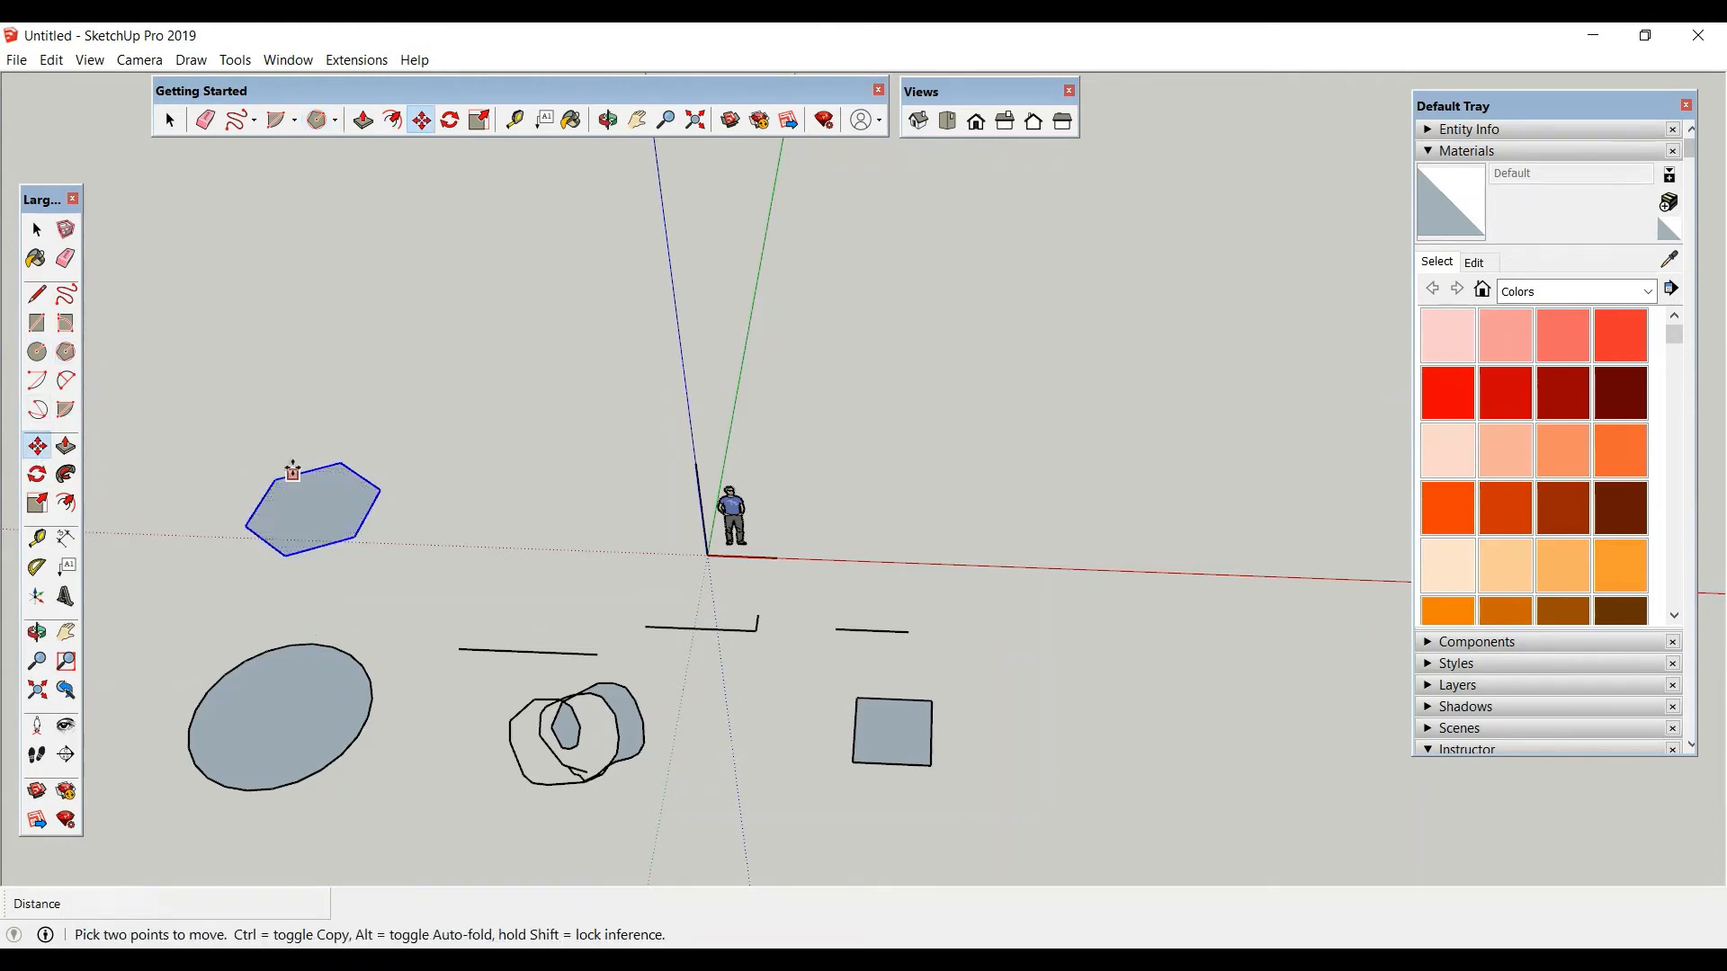
pyautogui.moveTo(307, 526); pyautogui.dragTo(554, 420)
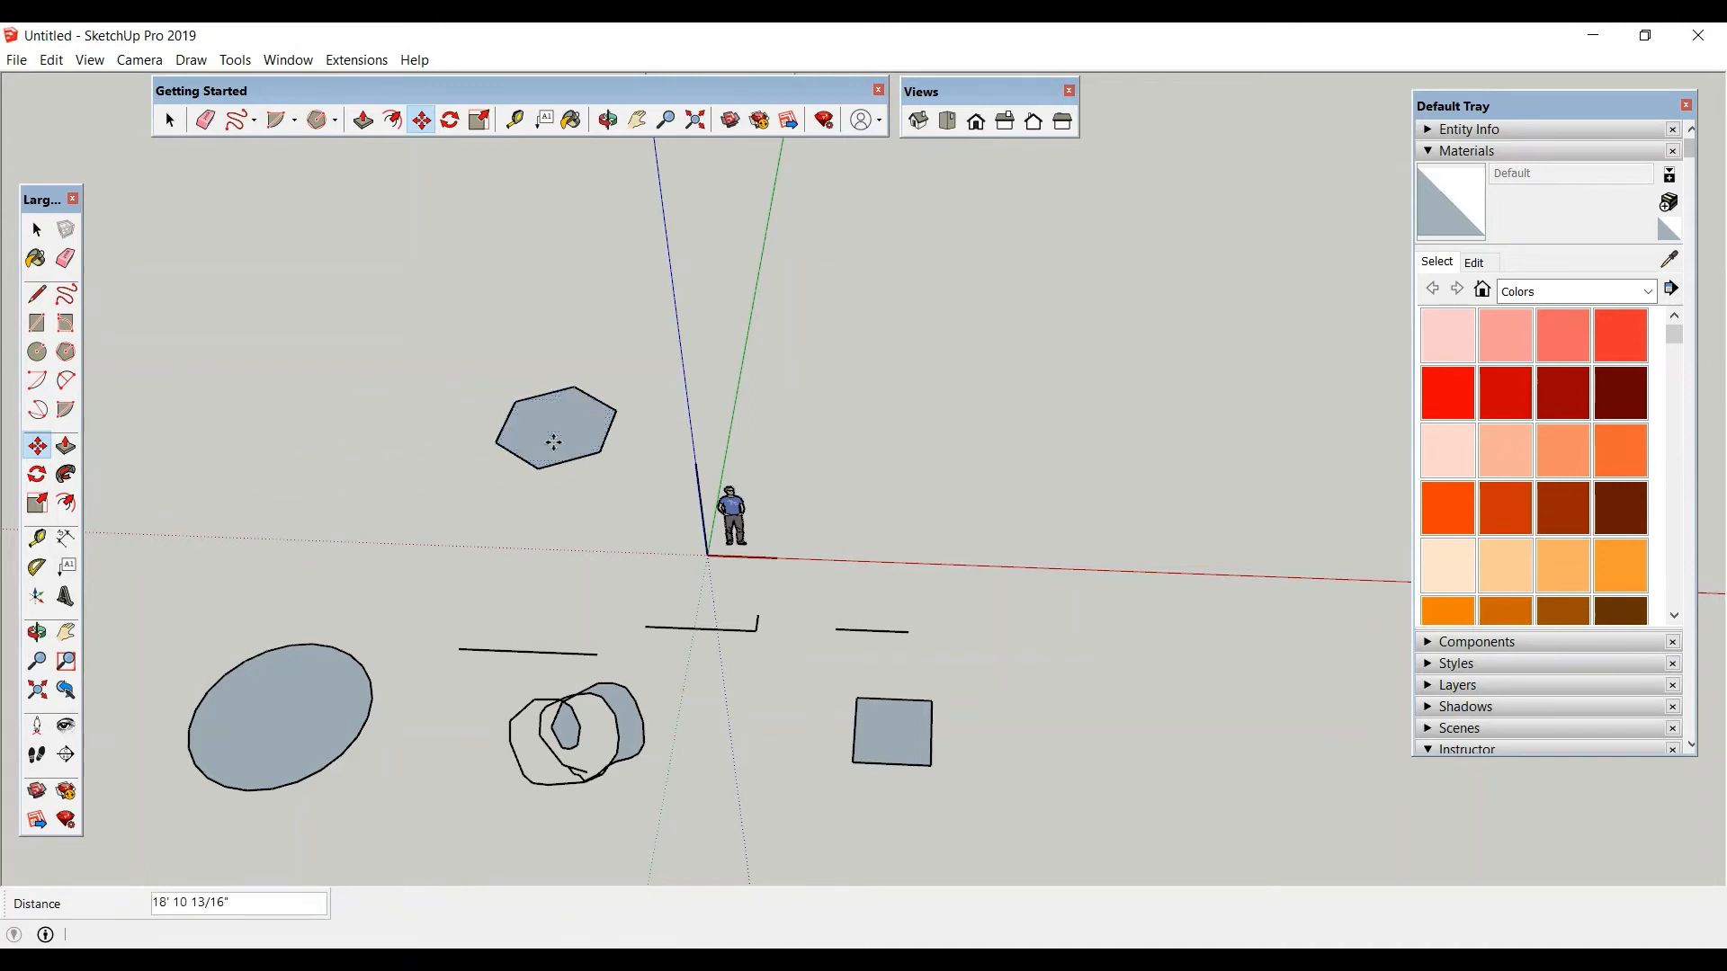
# Push/Pull the hexagon up about 17' 2" and the circle up about 15' into solids.
pyautogui.click(65, 446)
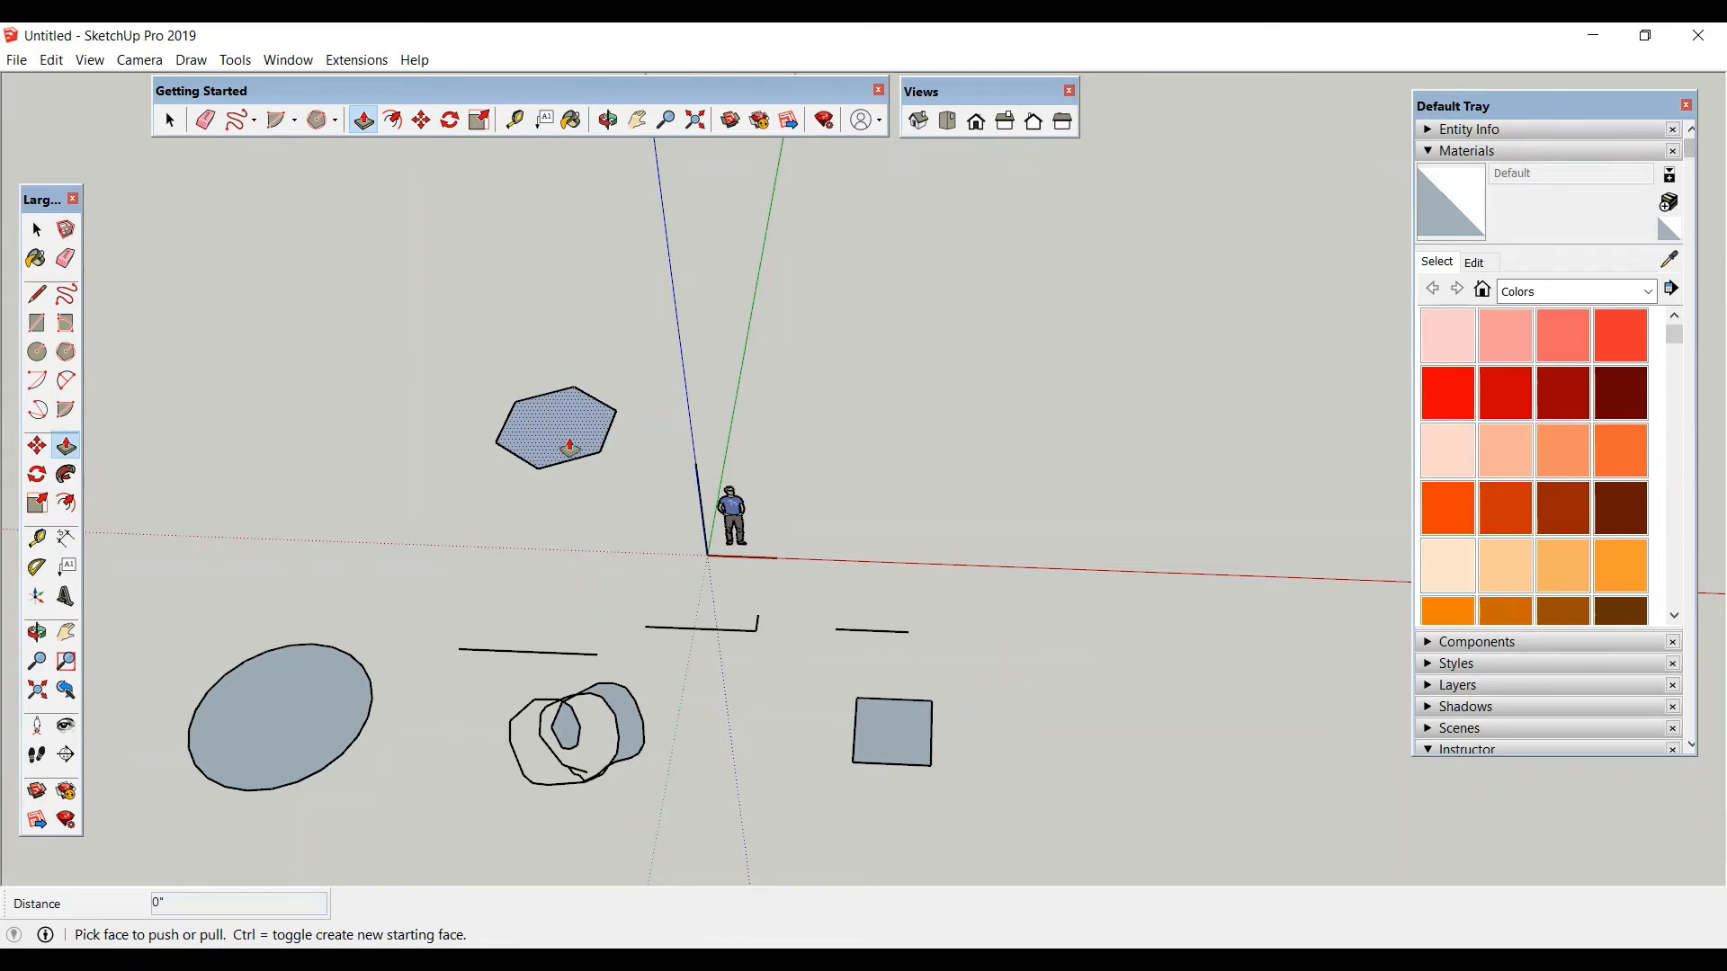
pyautogui.moveTo(569, 447); pyautogui.dragTo(501, 271)
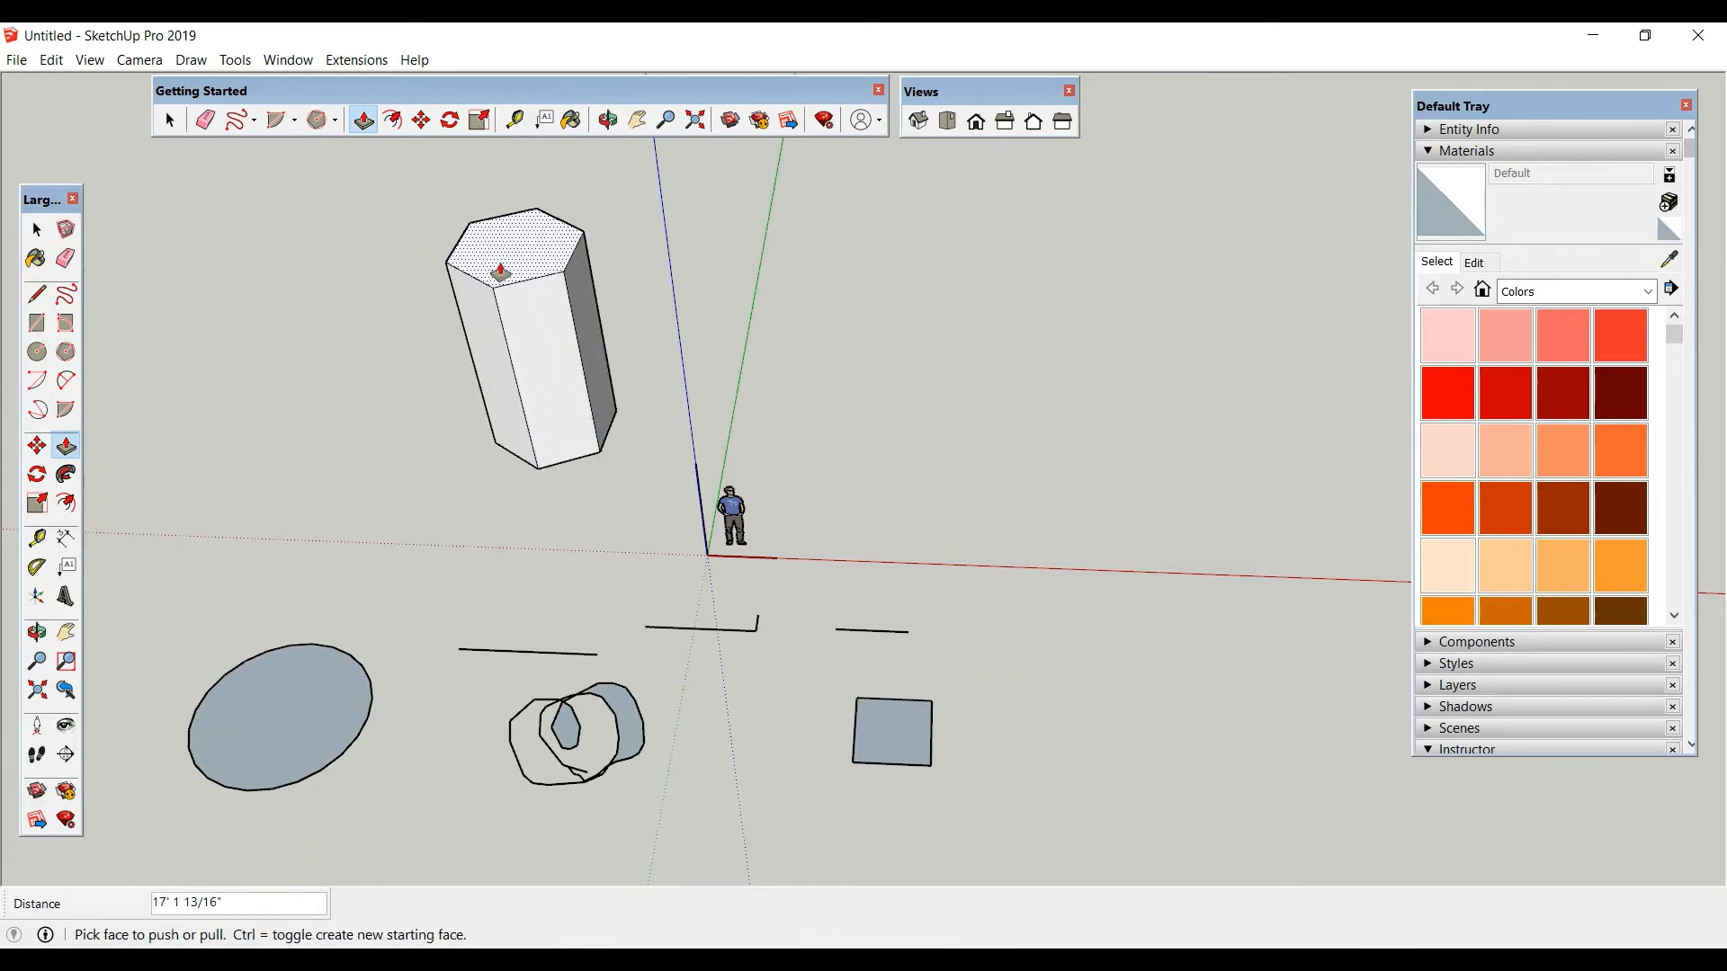
pyautogui.click(306, 697)
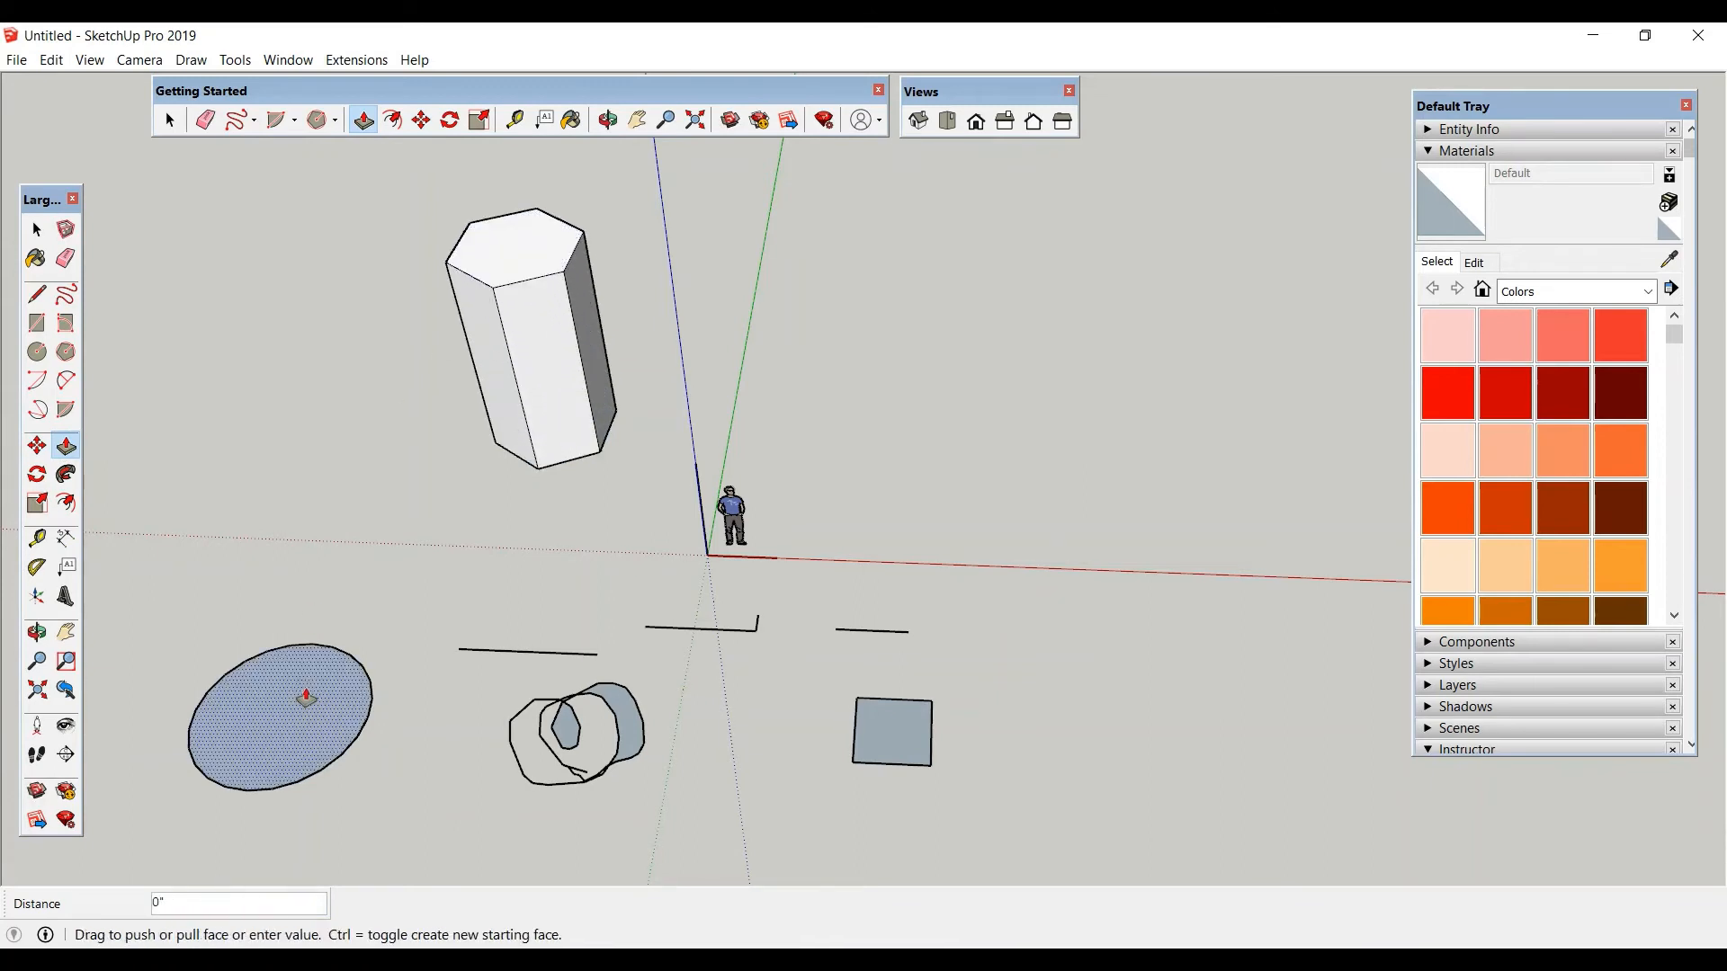
pyautogui.click(259, 524)
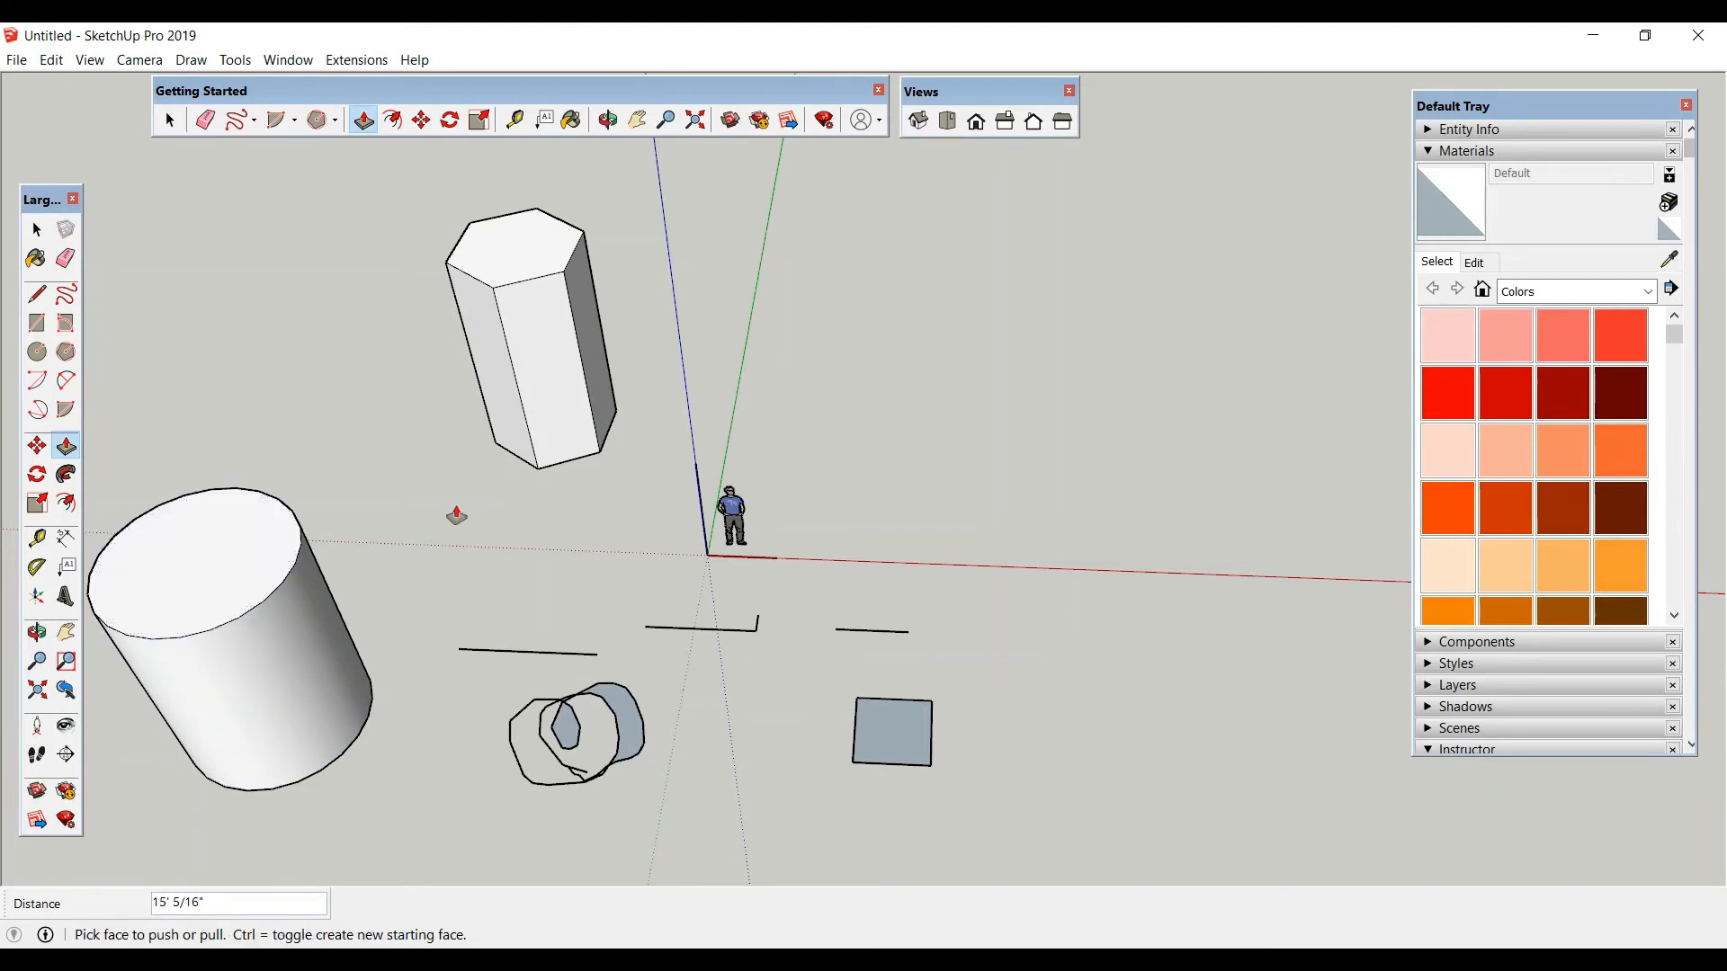
# Try to rotate the whole cylinder 90 degrees around a point on the hexagonal prism's side face, and undo the rotation.
pyautogui.scroll(-1, 573, 492)
pyautogui.click(36, 473)
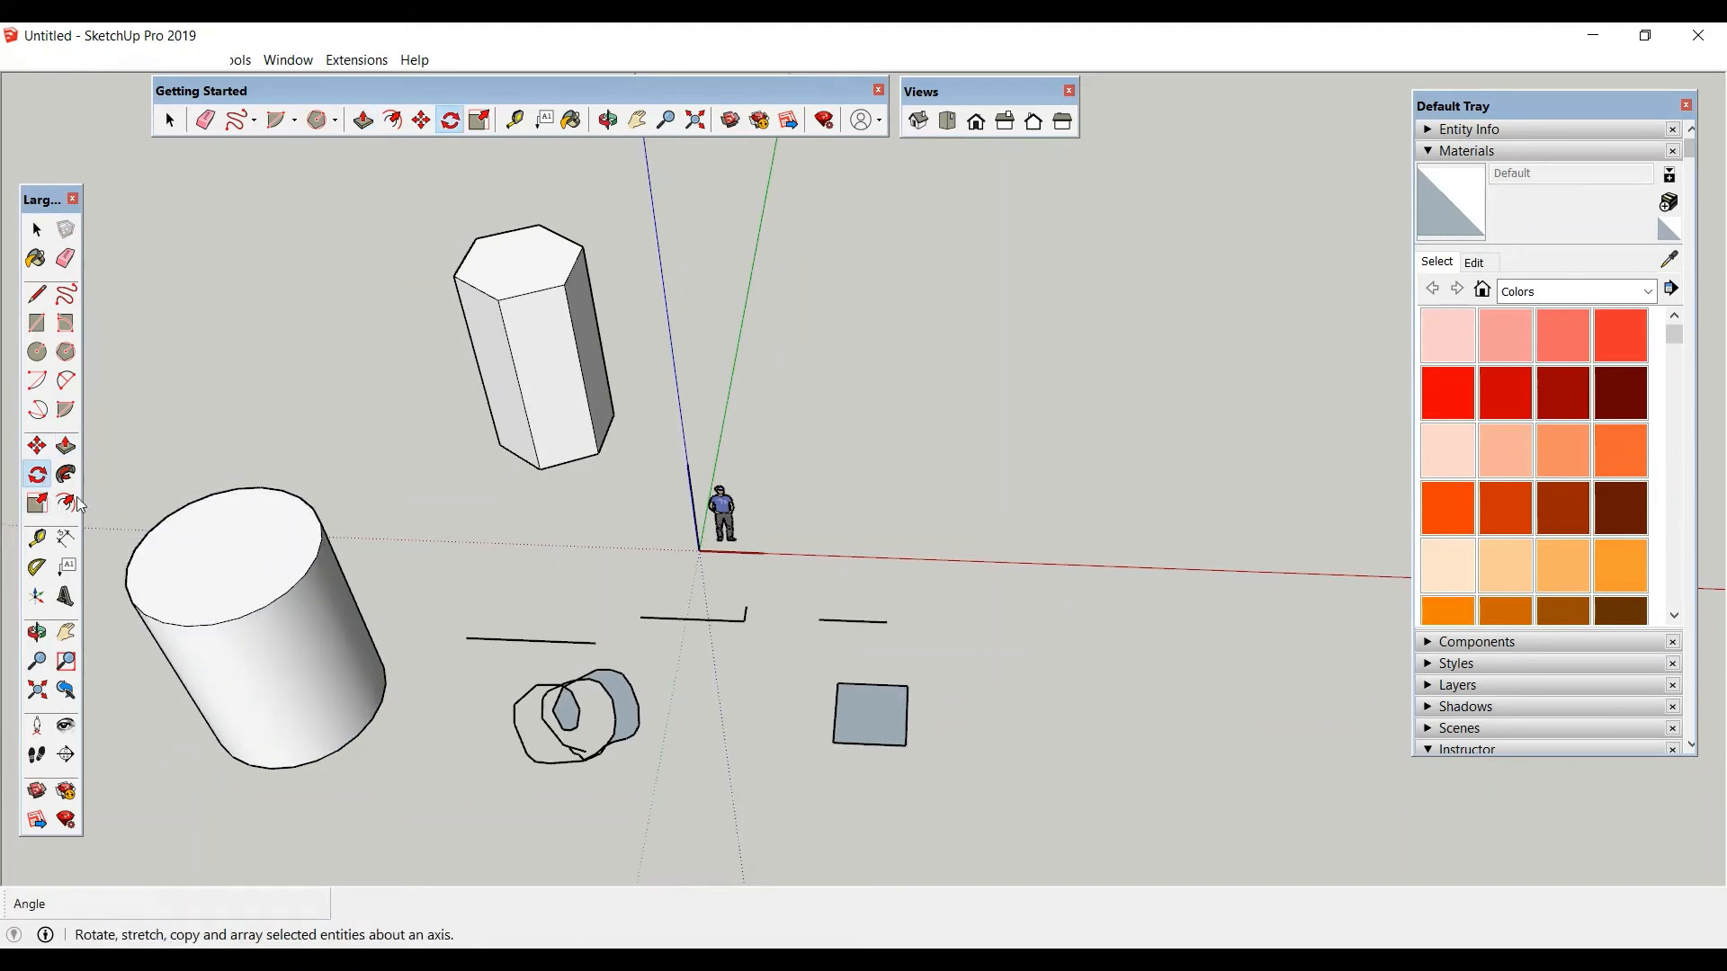
pyautogui.click(36, 231)
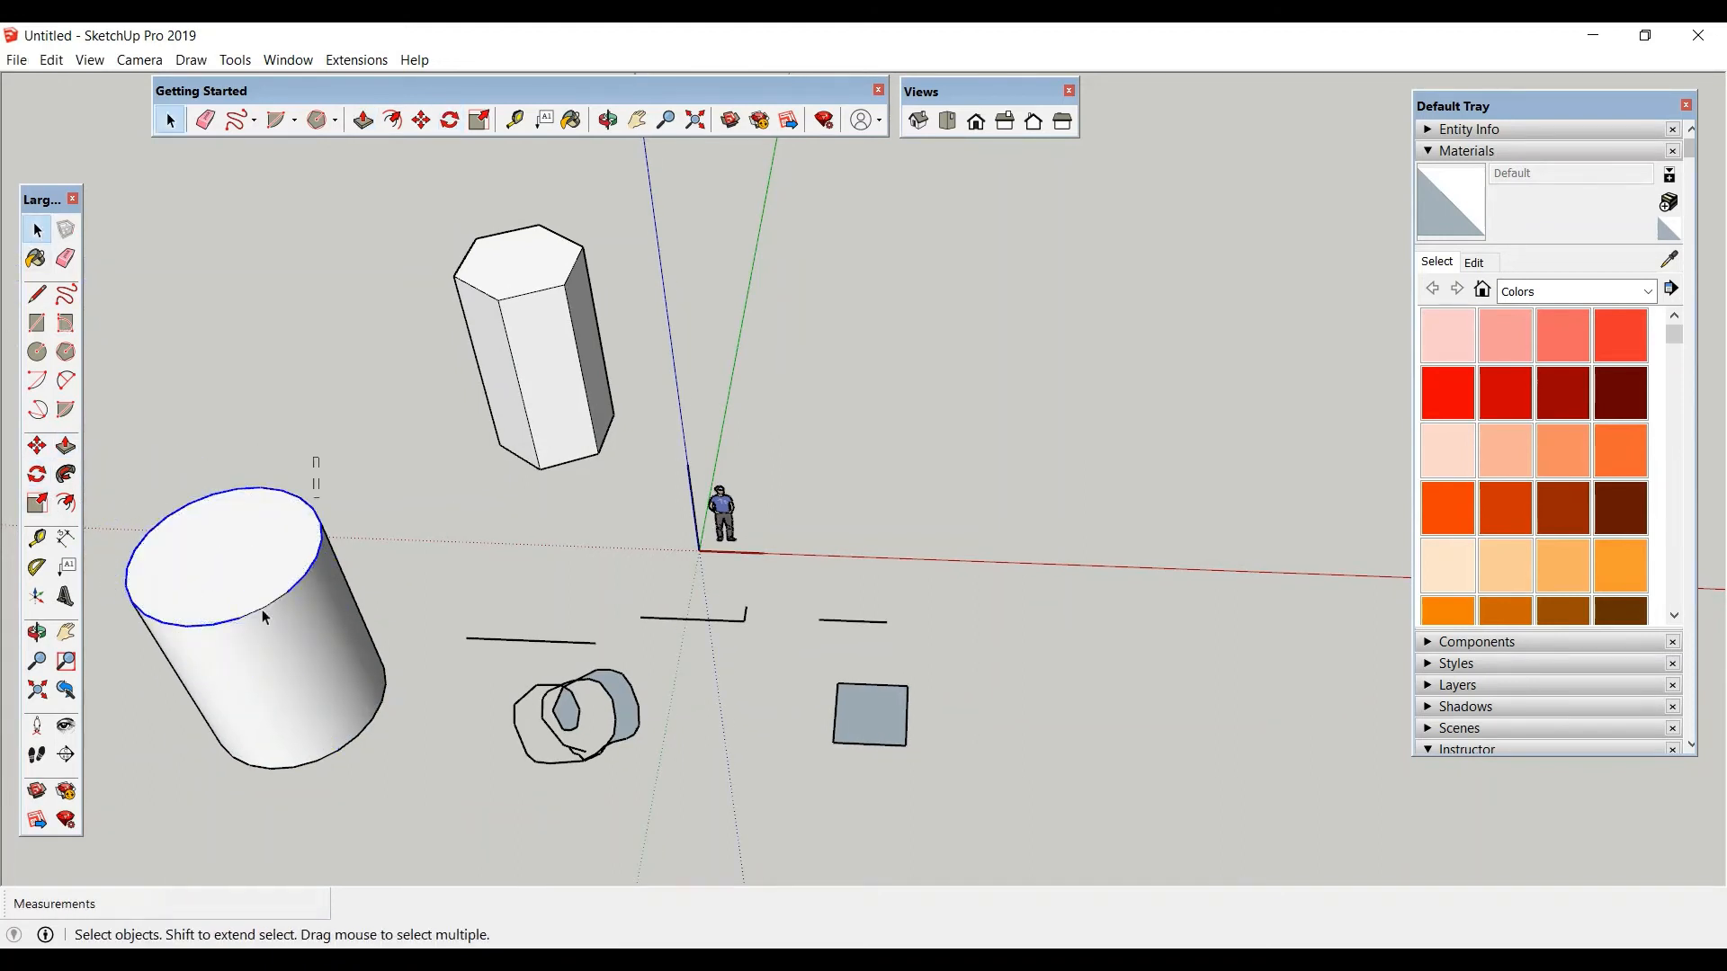
pyautogui.moveTo(148, 821); pyautogui.dragTo(144, 820)
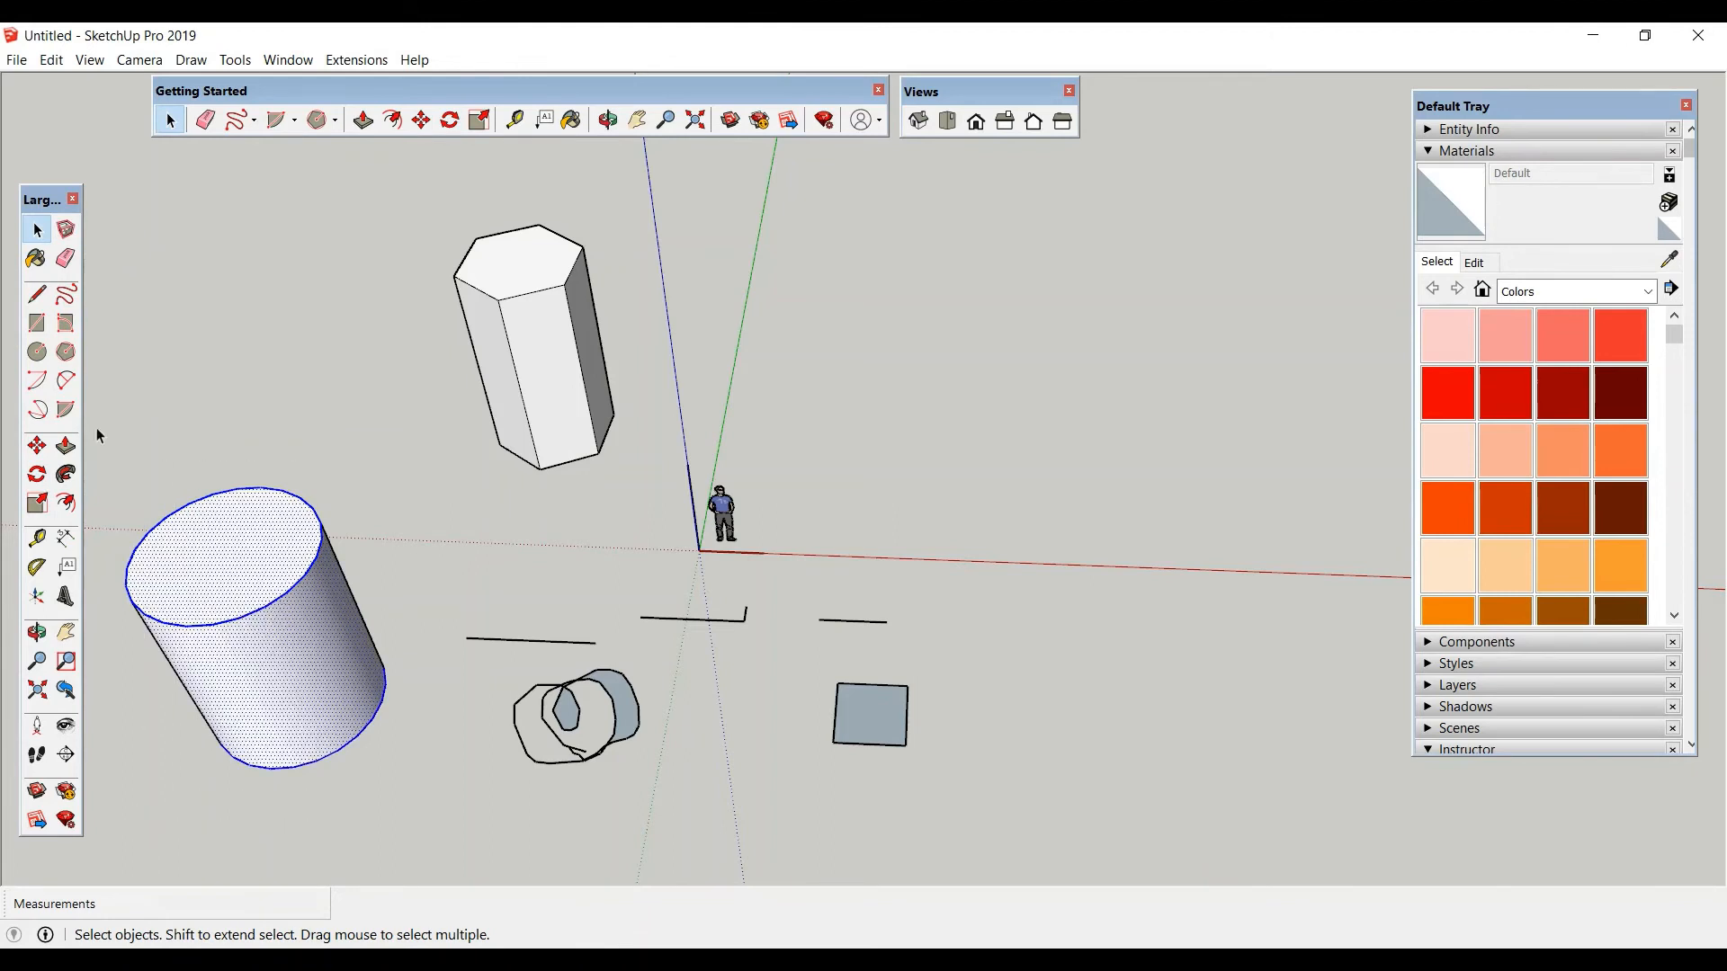
pyautogui.click(37, 474)
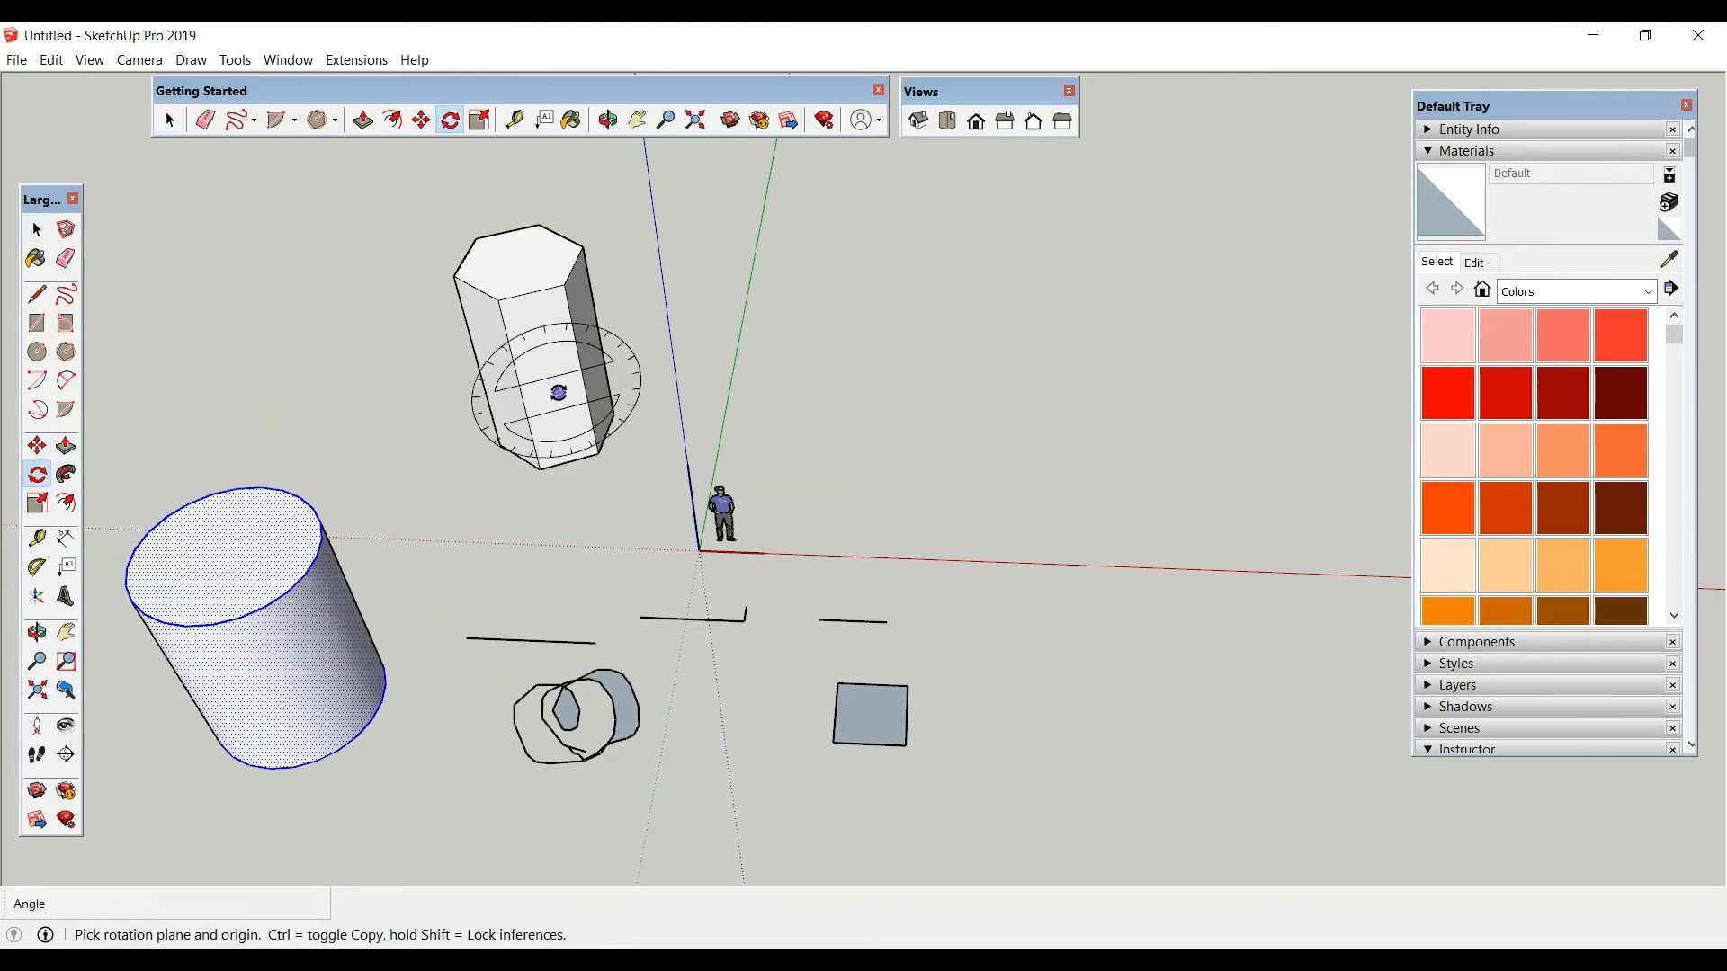
pyautogui.click(559, 393)
pyautogui.click(635, 381)
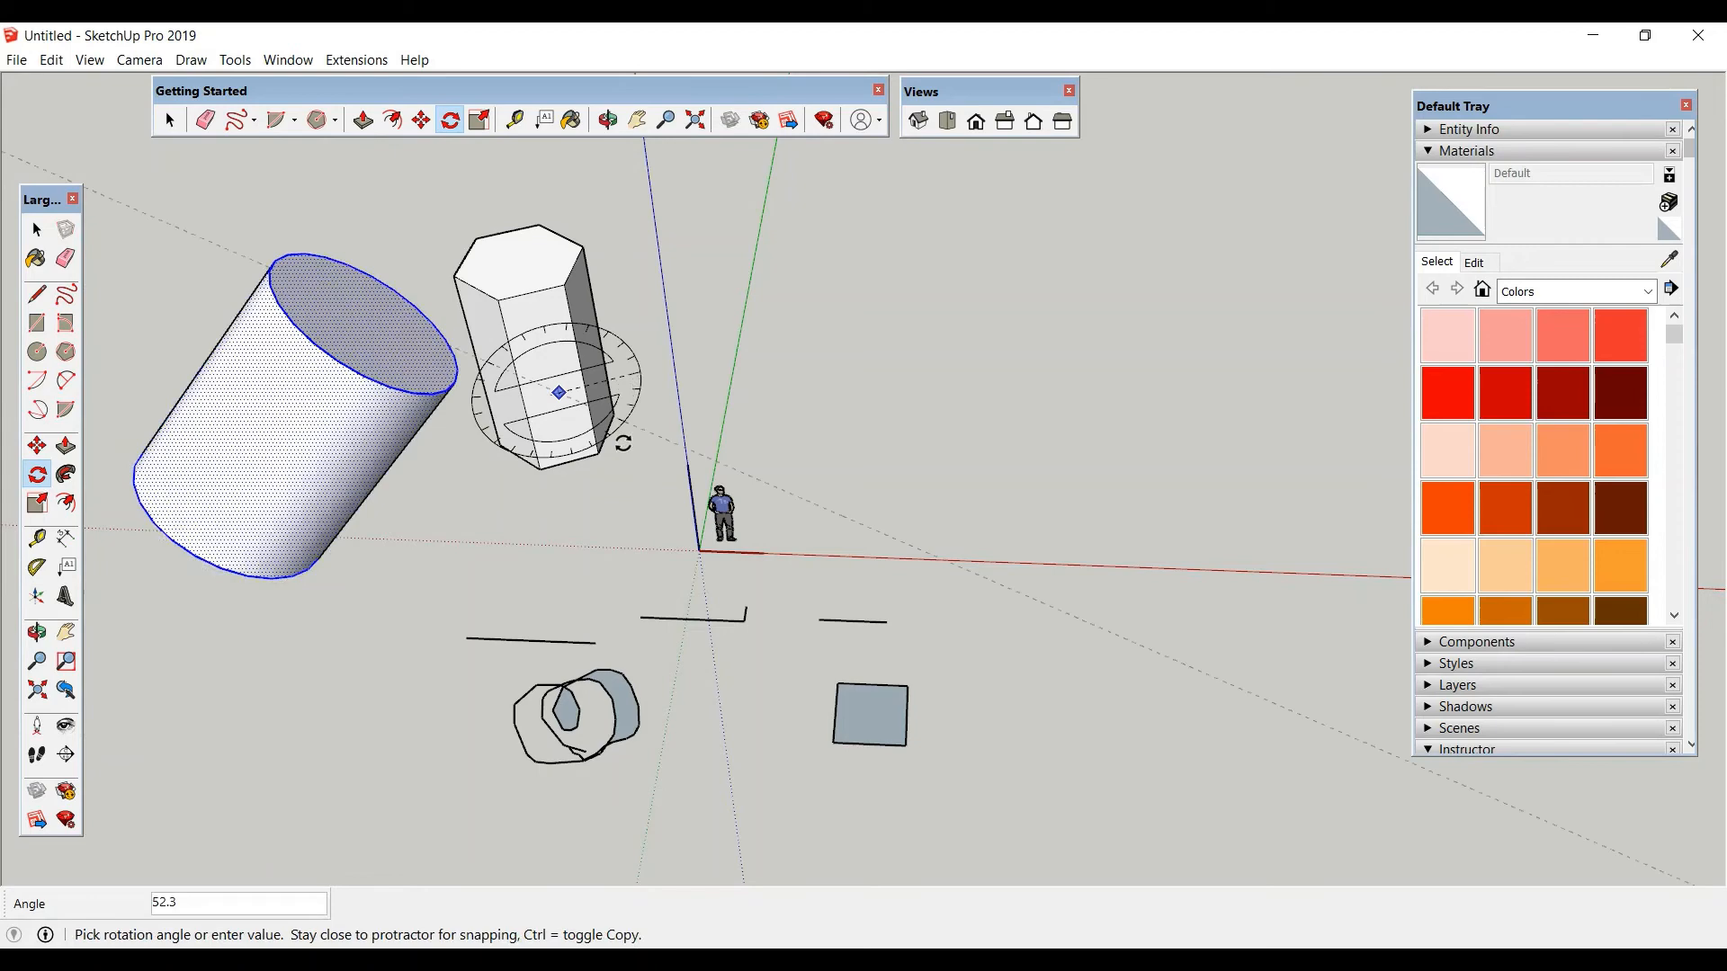
pyautogui.click(586, 531)
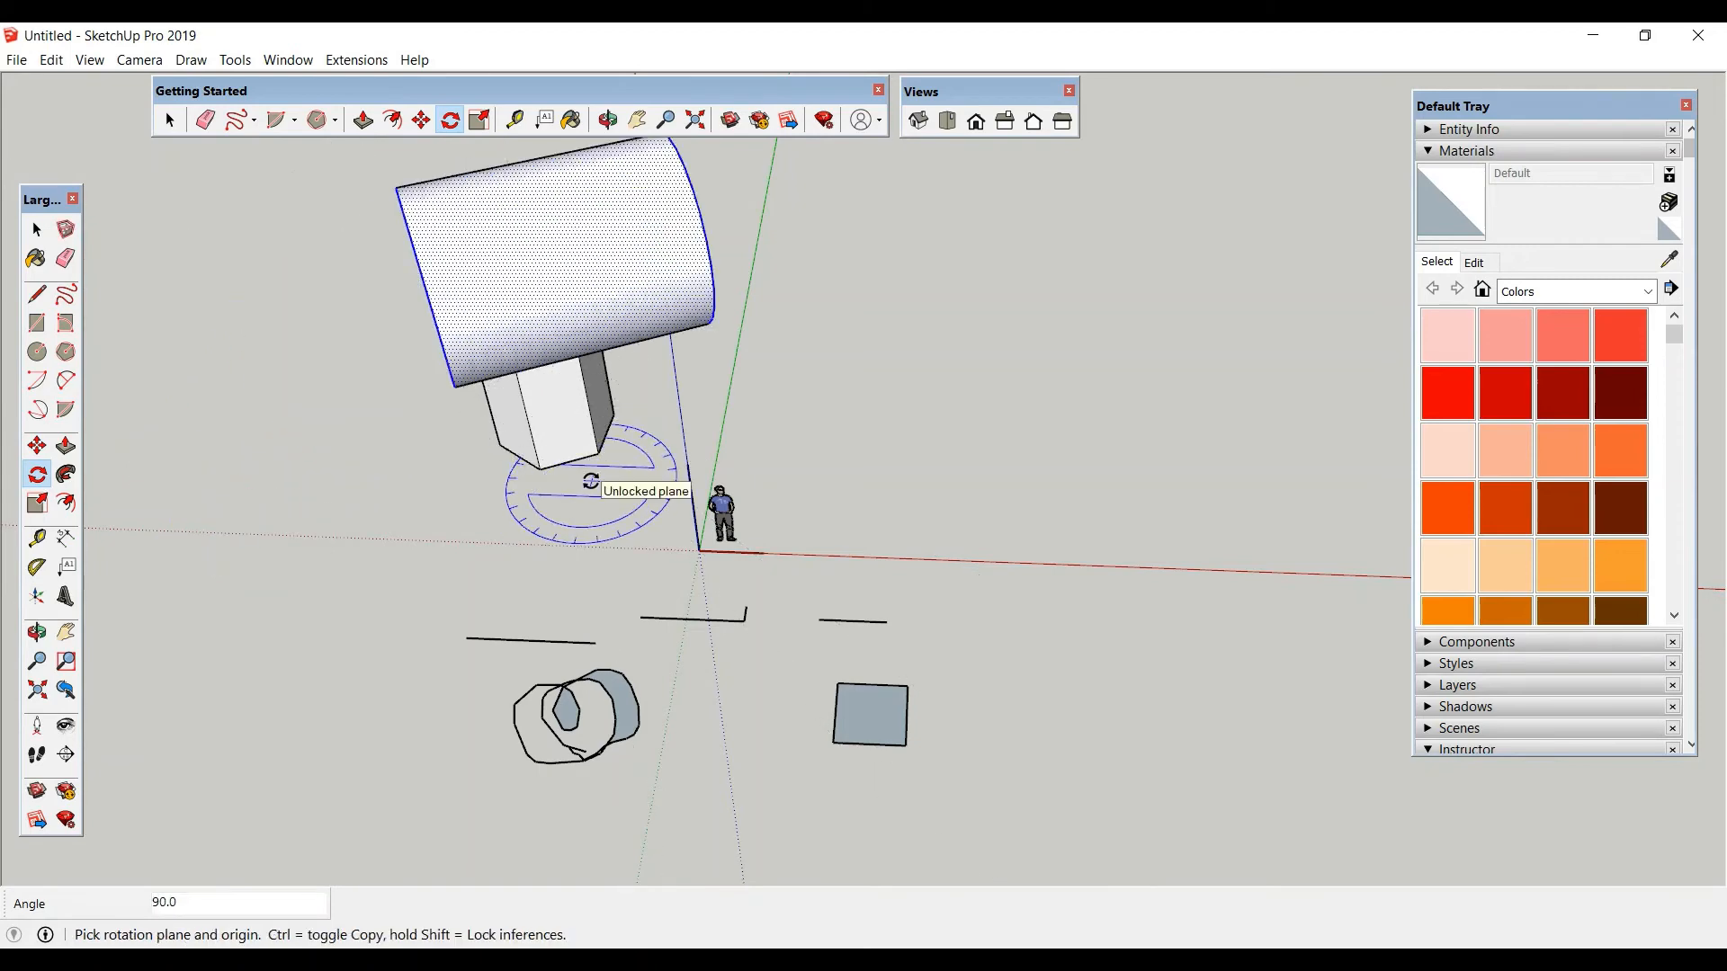
pyautogui.hotkey('ctrl', 'z')
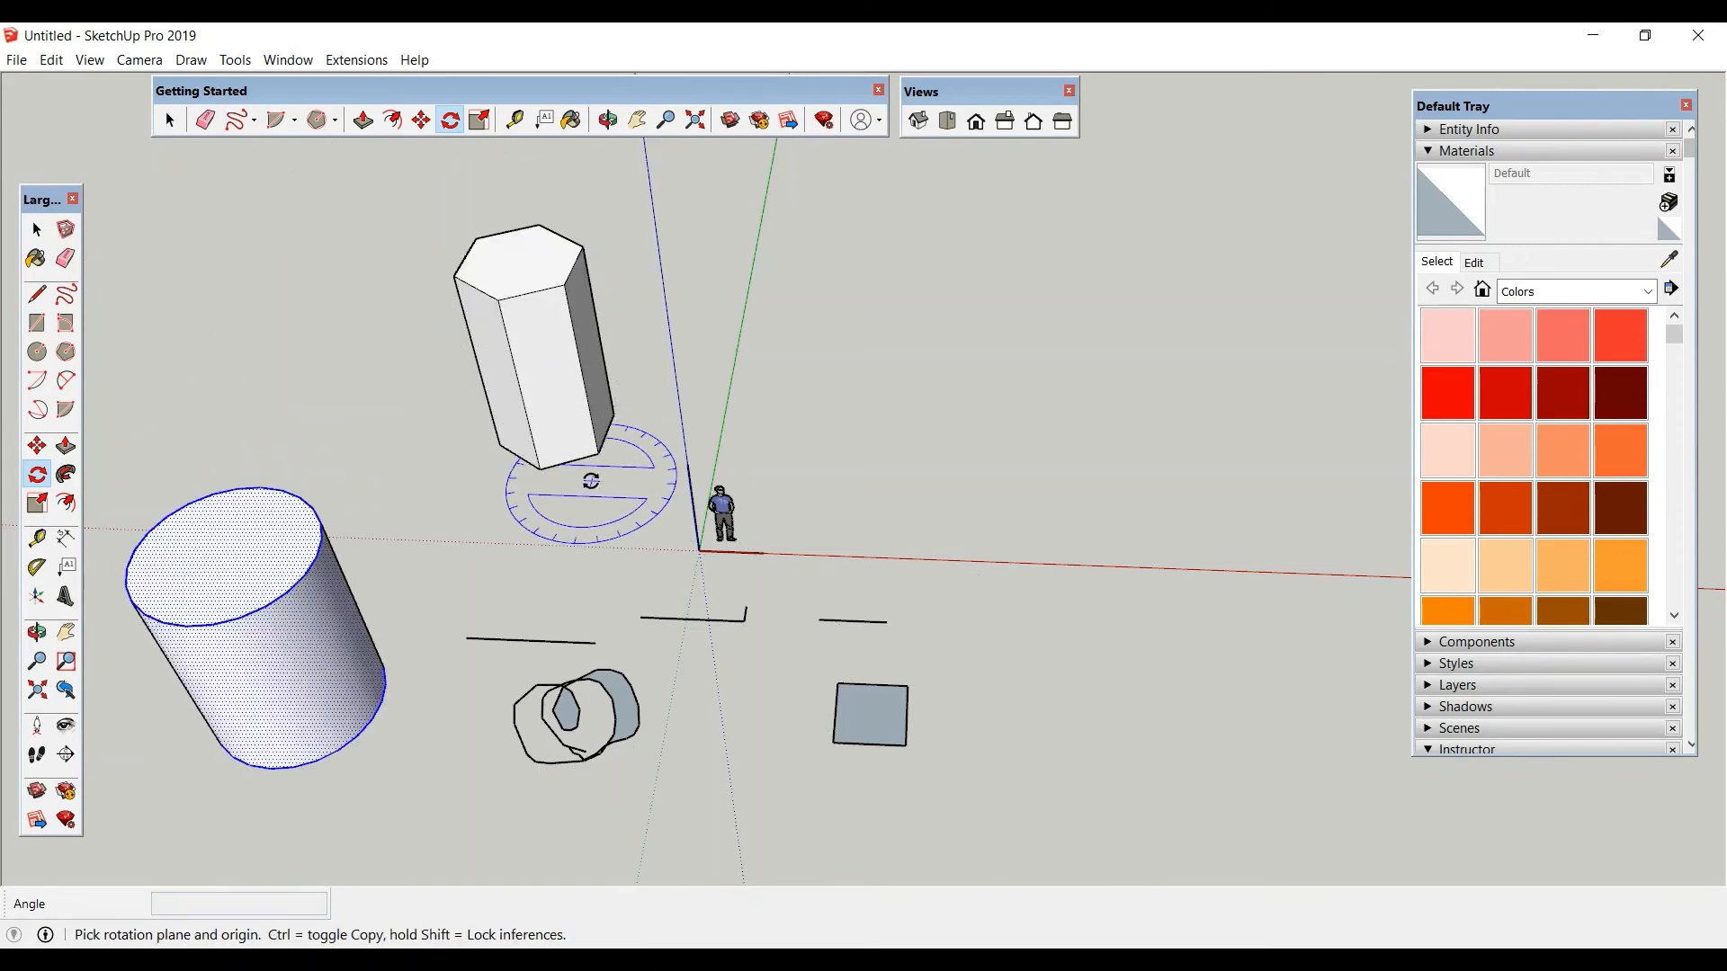
# Measure the length of the straight edge behind the freehand curve from end to end with the Tape Measure.
pyautogui.click(37, 538)
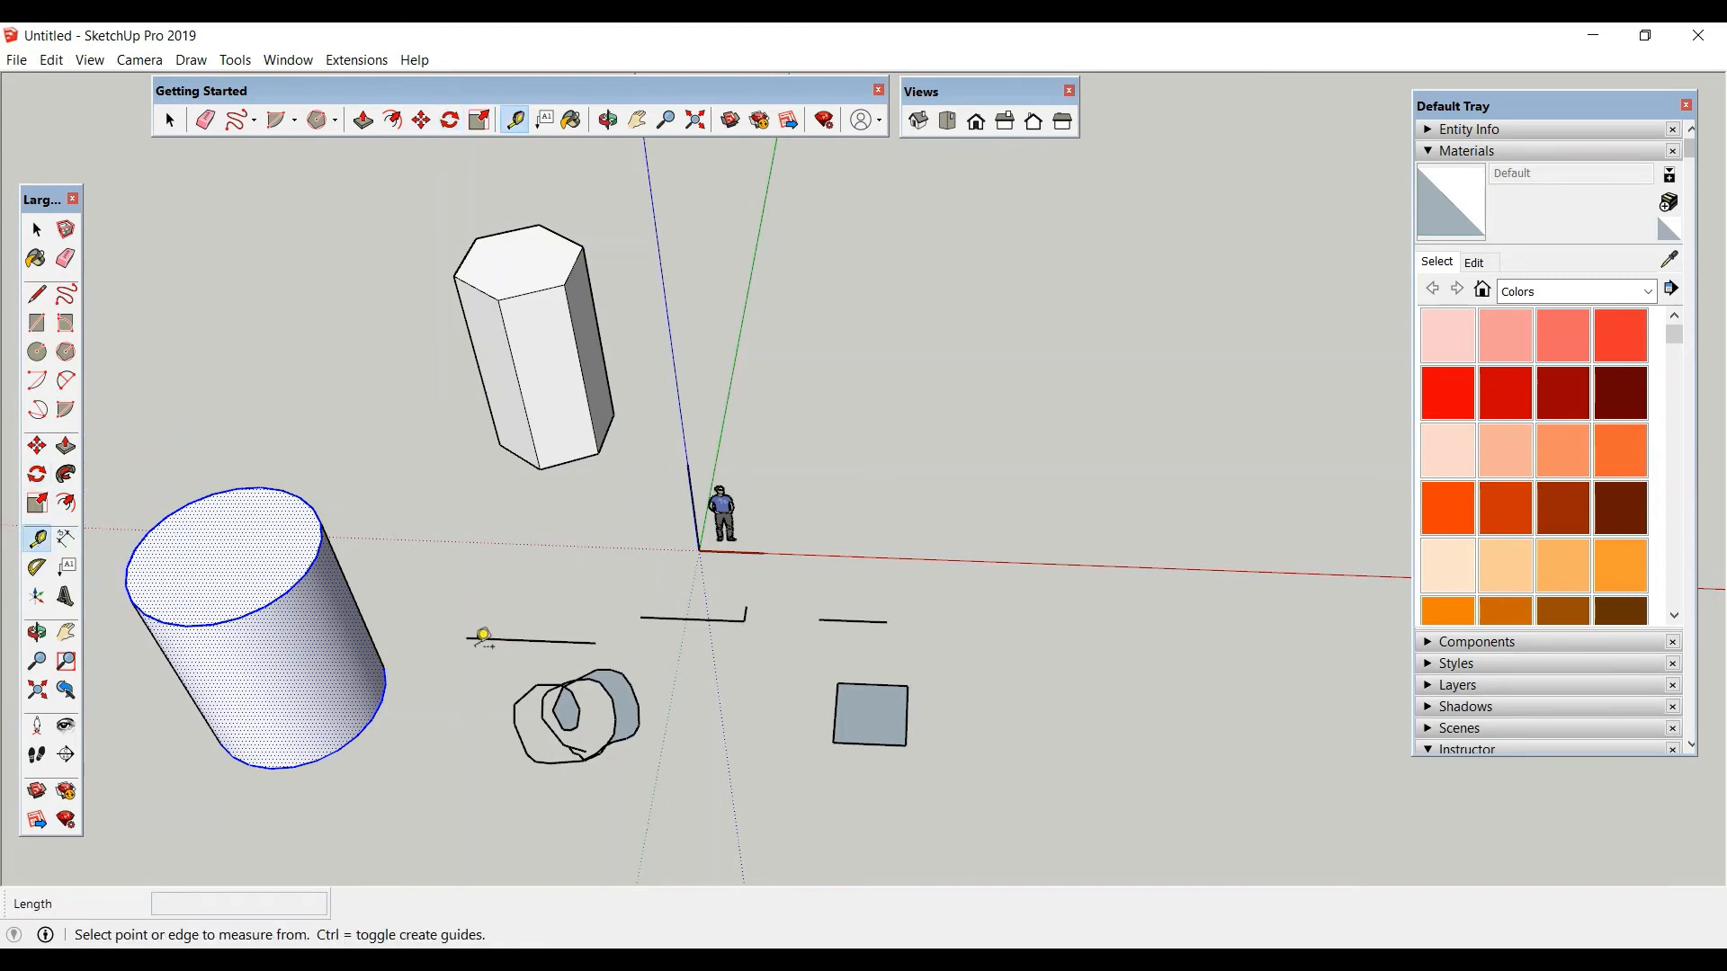
pyautogui.click(473, 639)
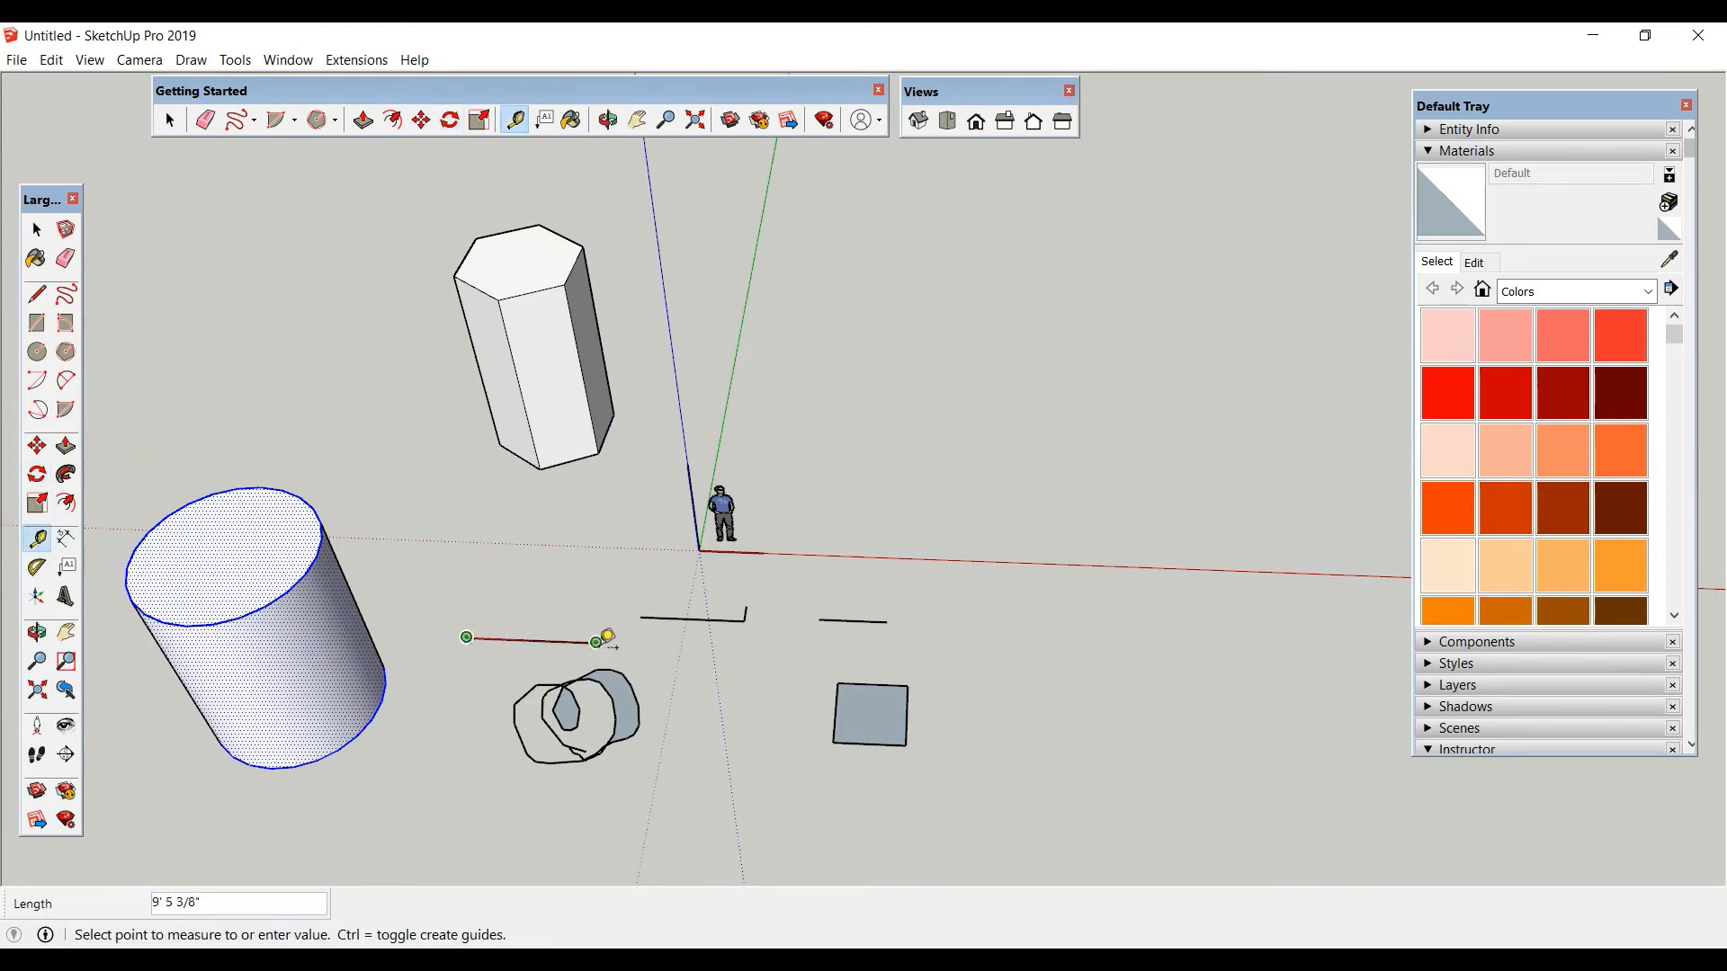
pyautogui.click(595, 641)
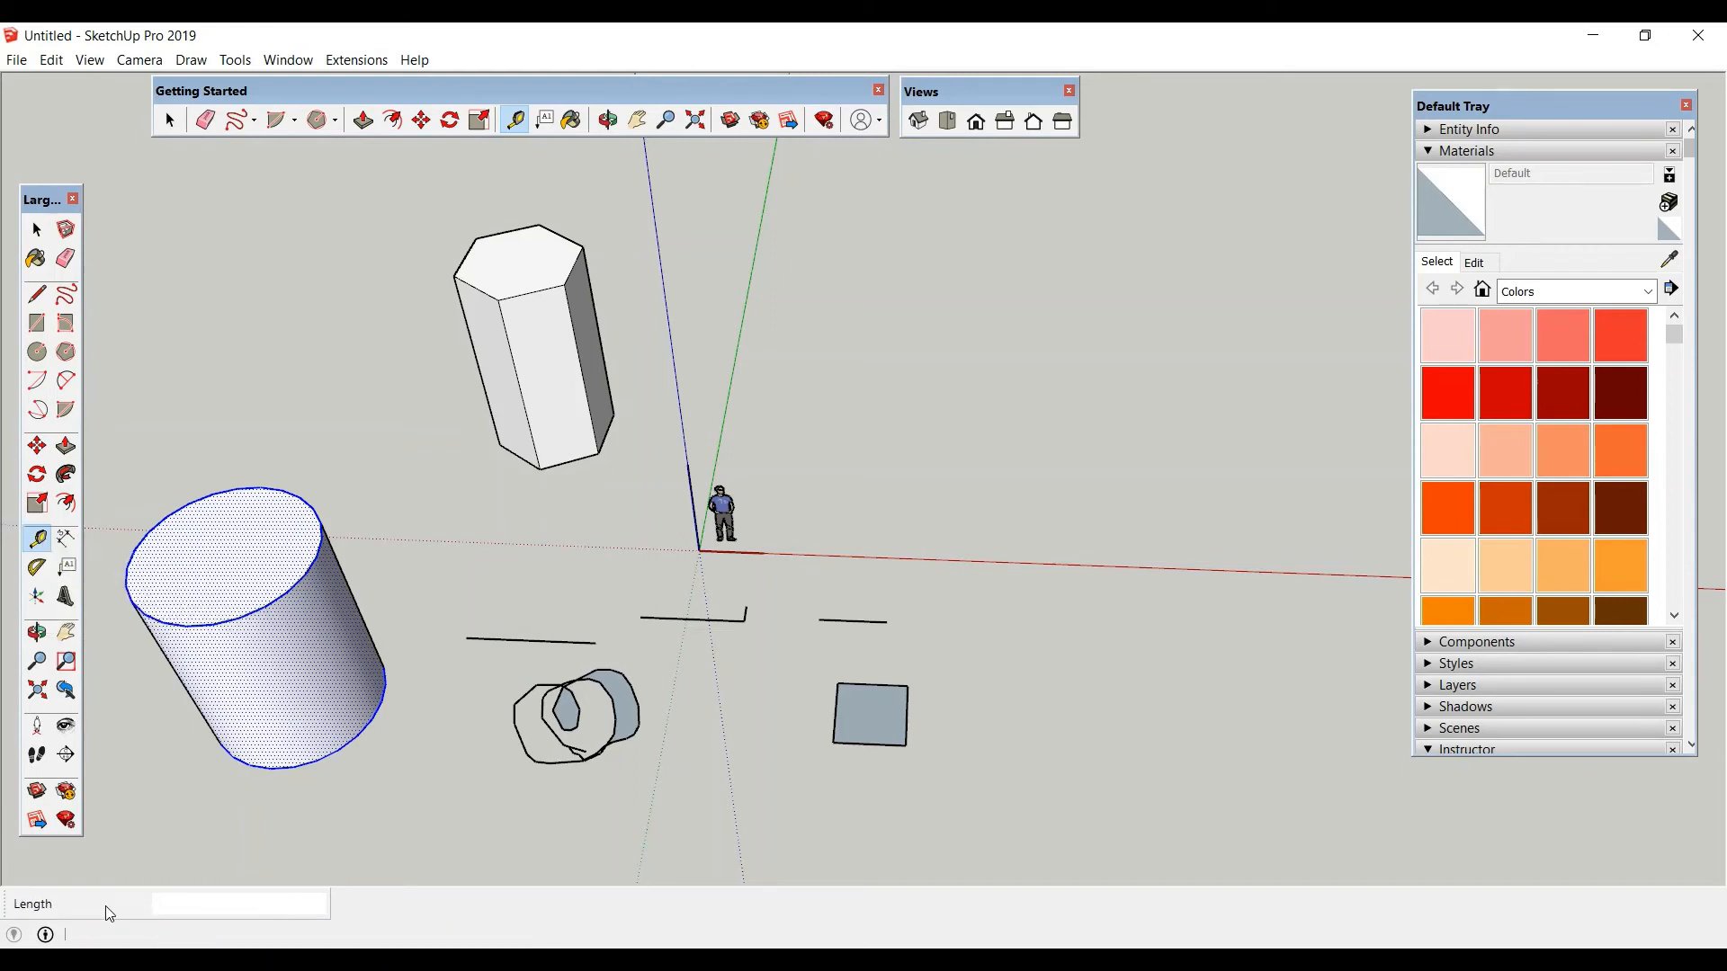
# Dimension the straight edge behind the freehand curve and the longer edge of the adjacent L shape.
pyautogui.click(67, 538)
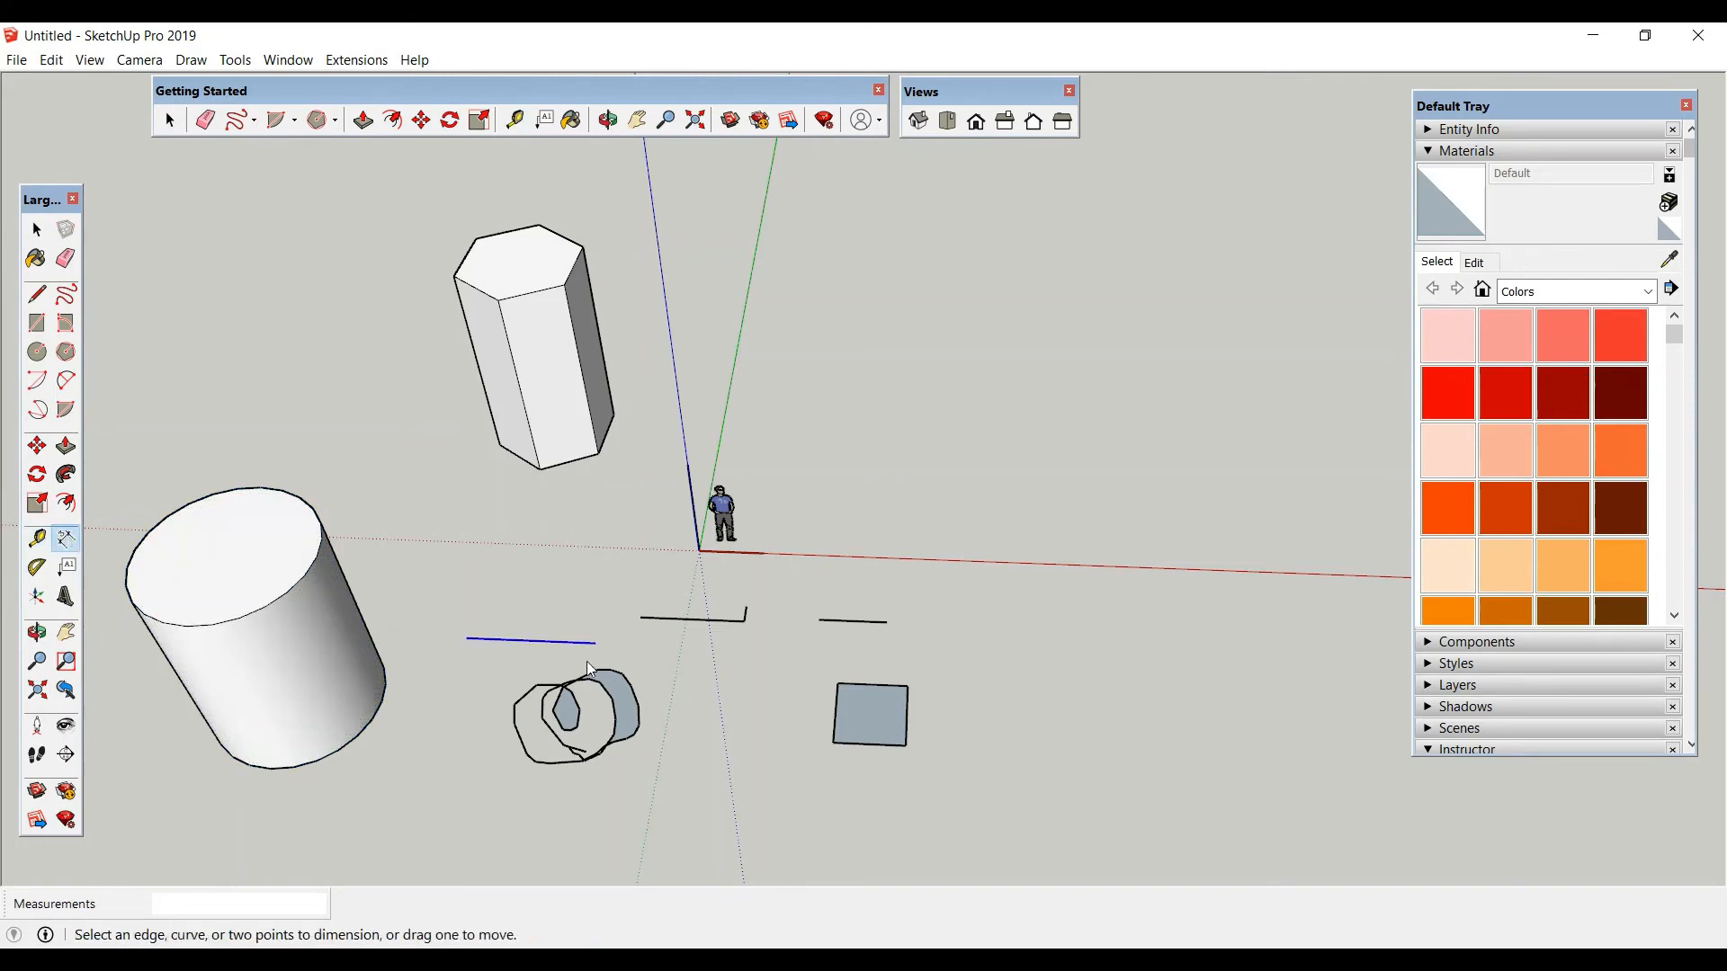
pyautogui.click(467, 639)
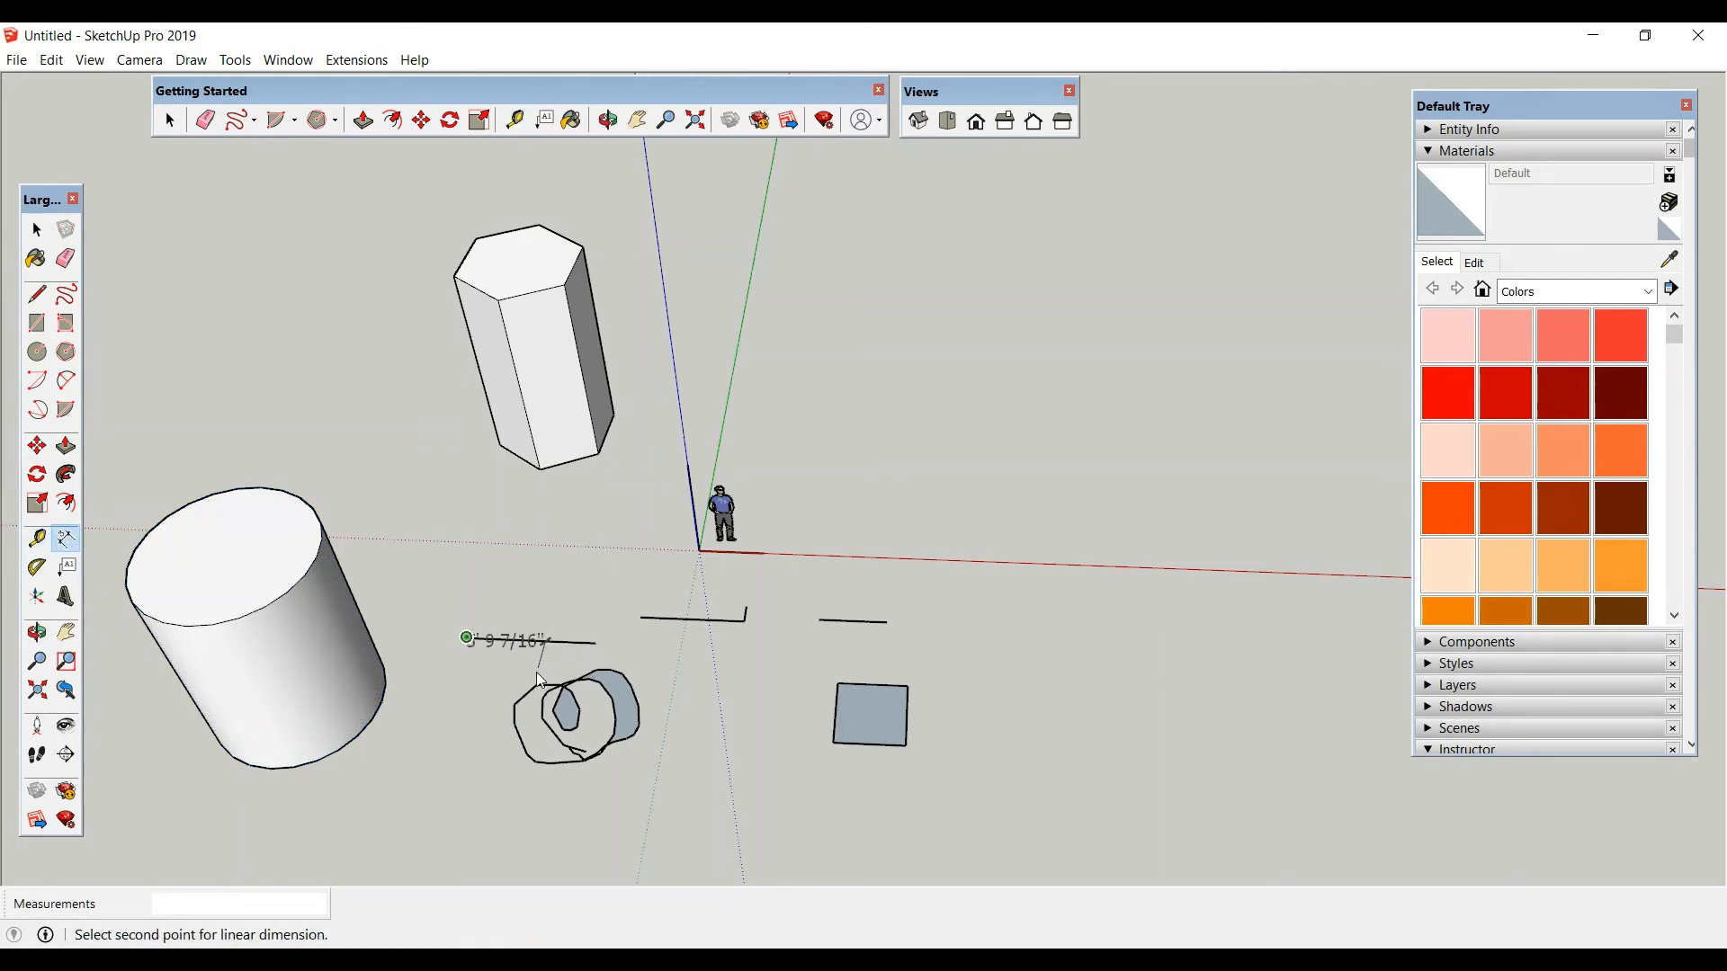
pyautogui.doubleClick(595, 643)
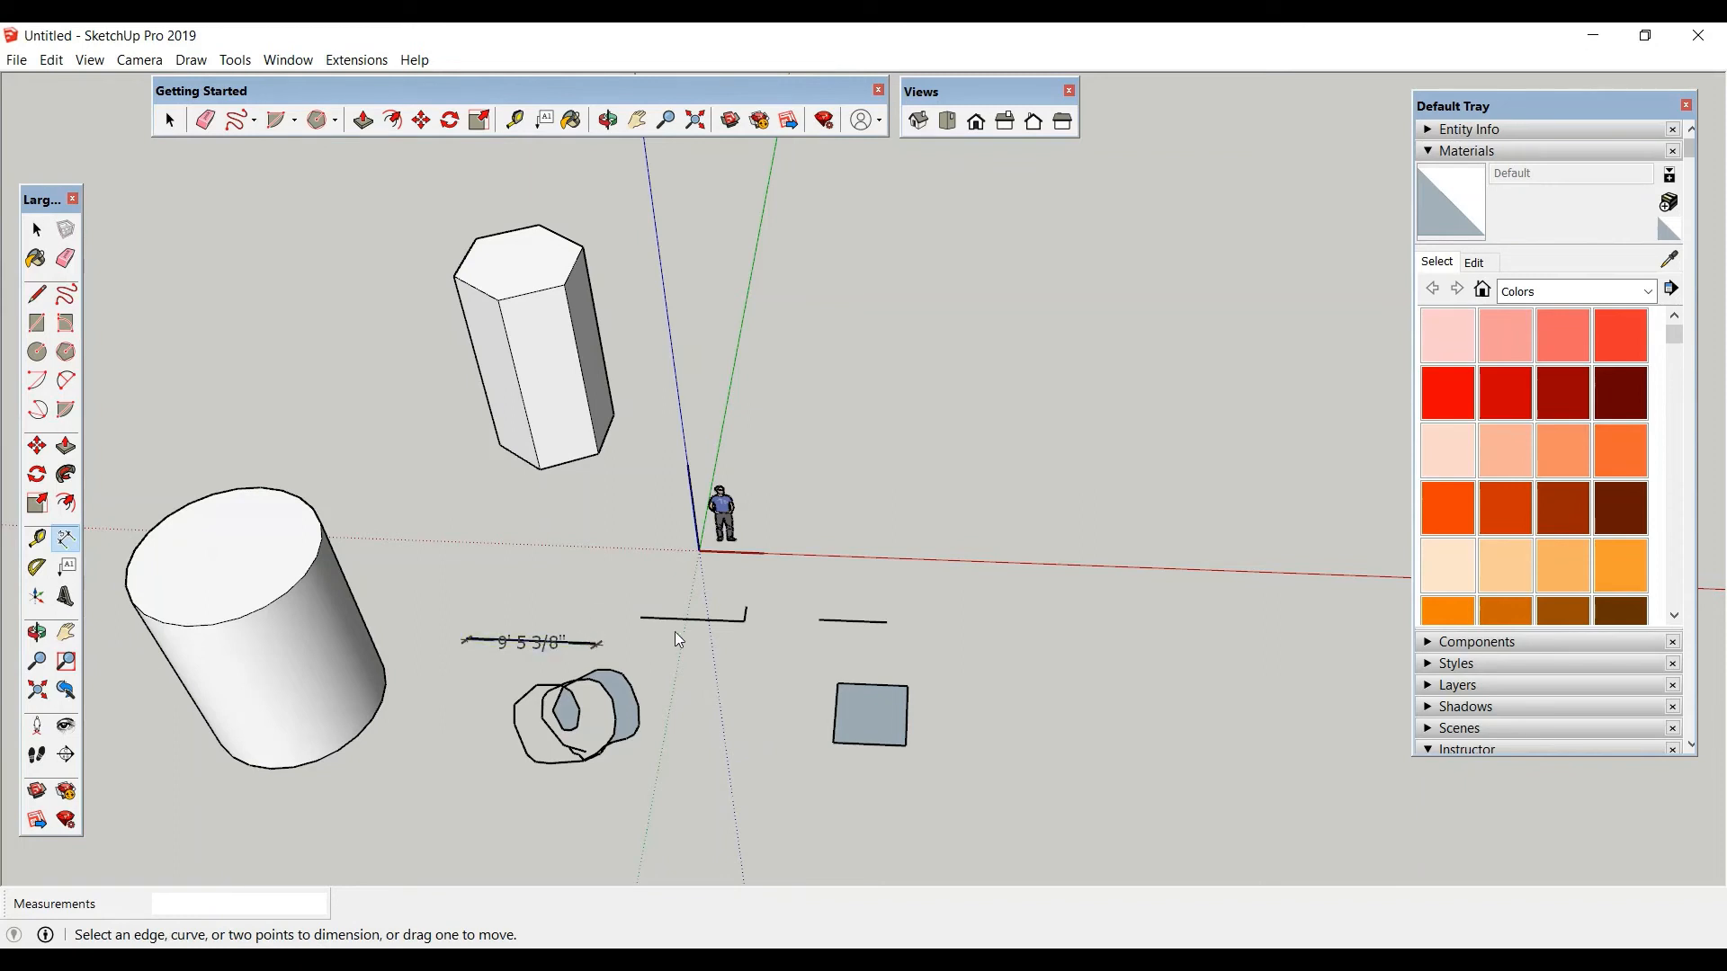
pyautogui.click(642, 618)
pyautogui.click(747, 621)
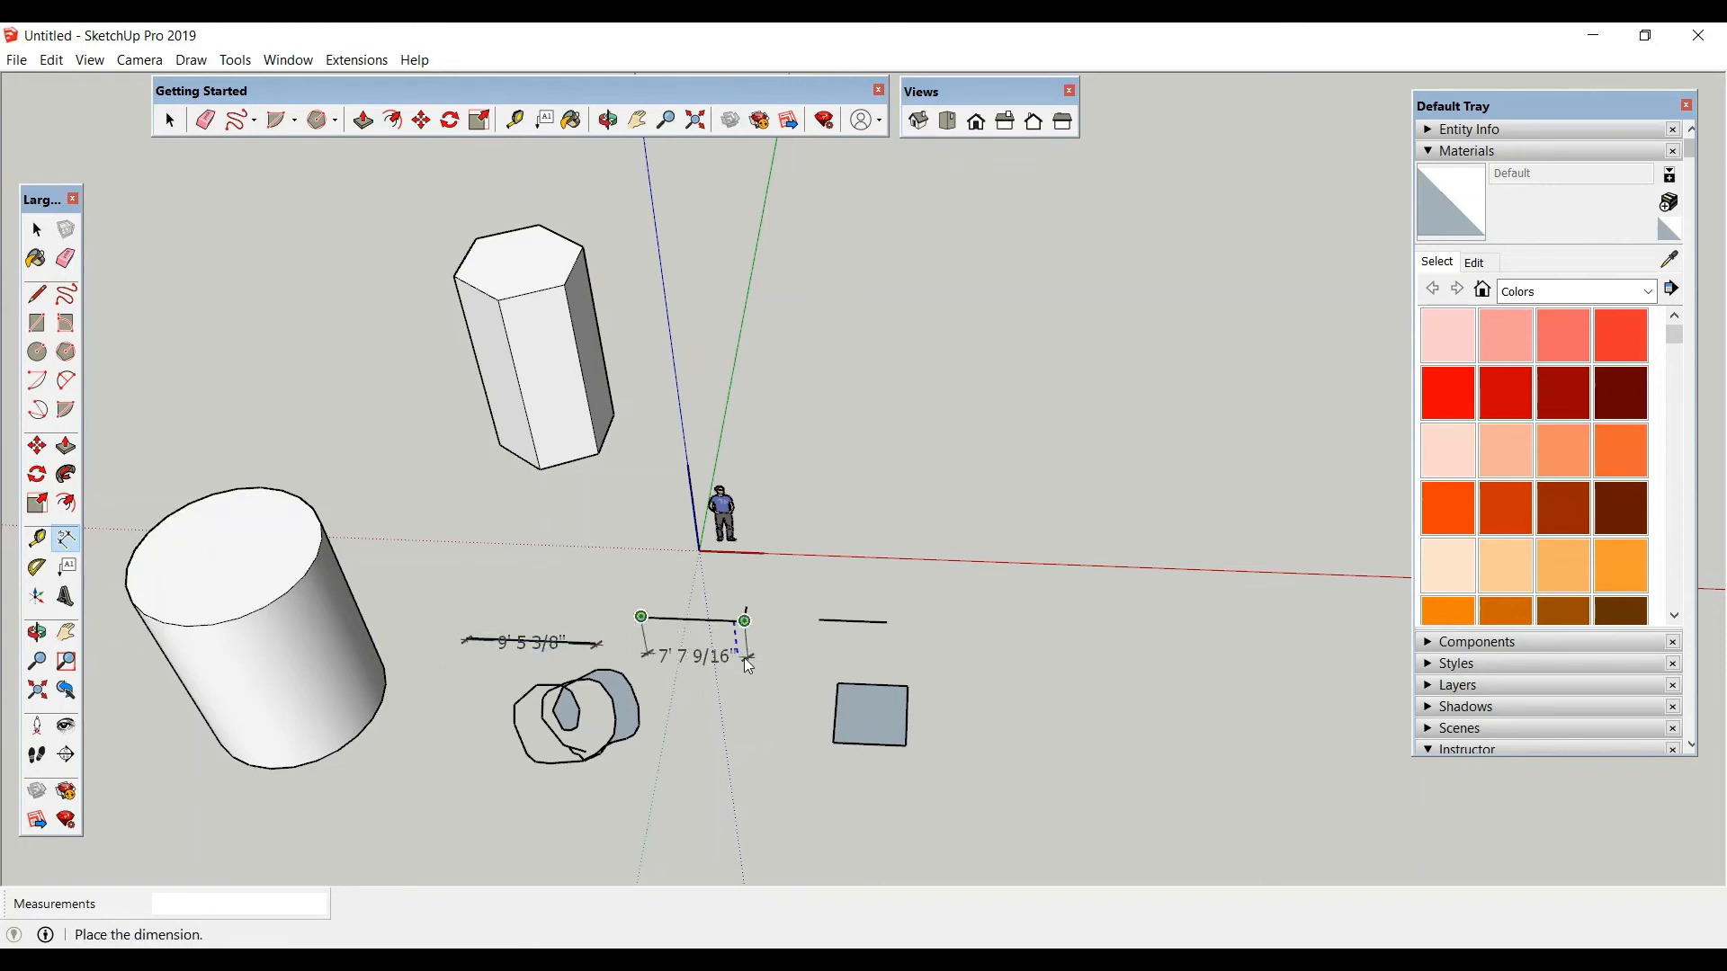
pyautogui.click(745, 659)
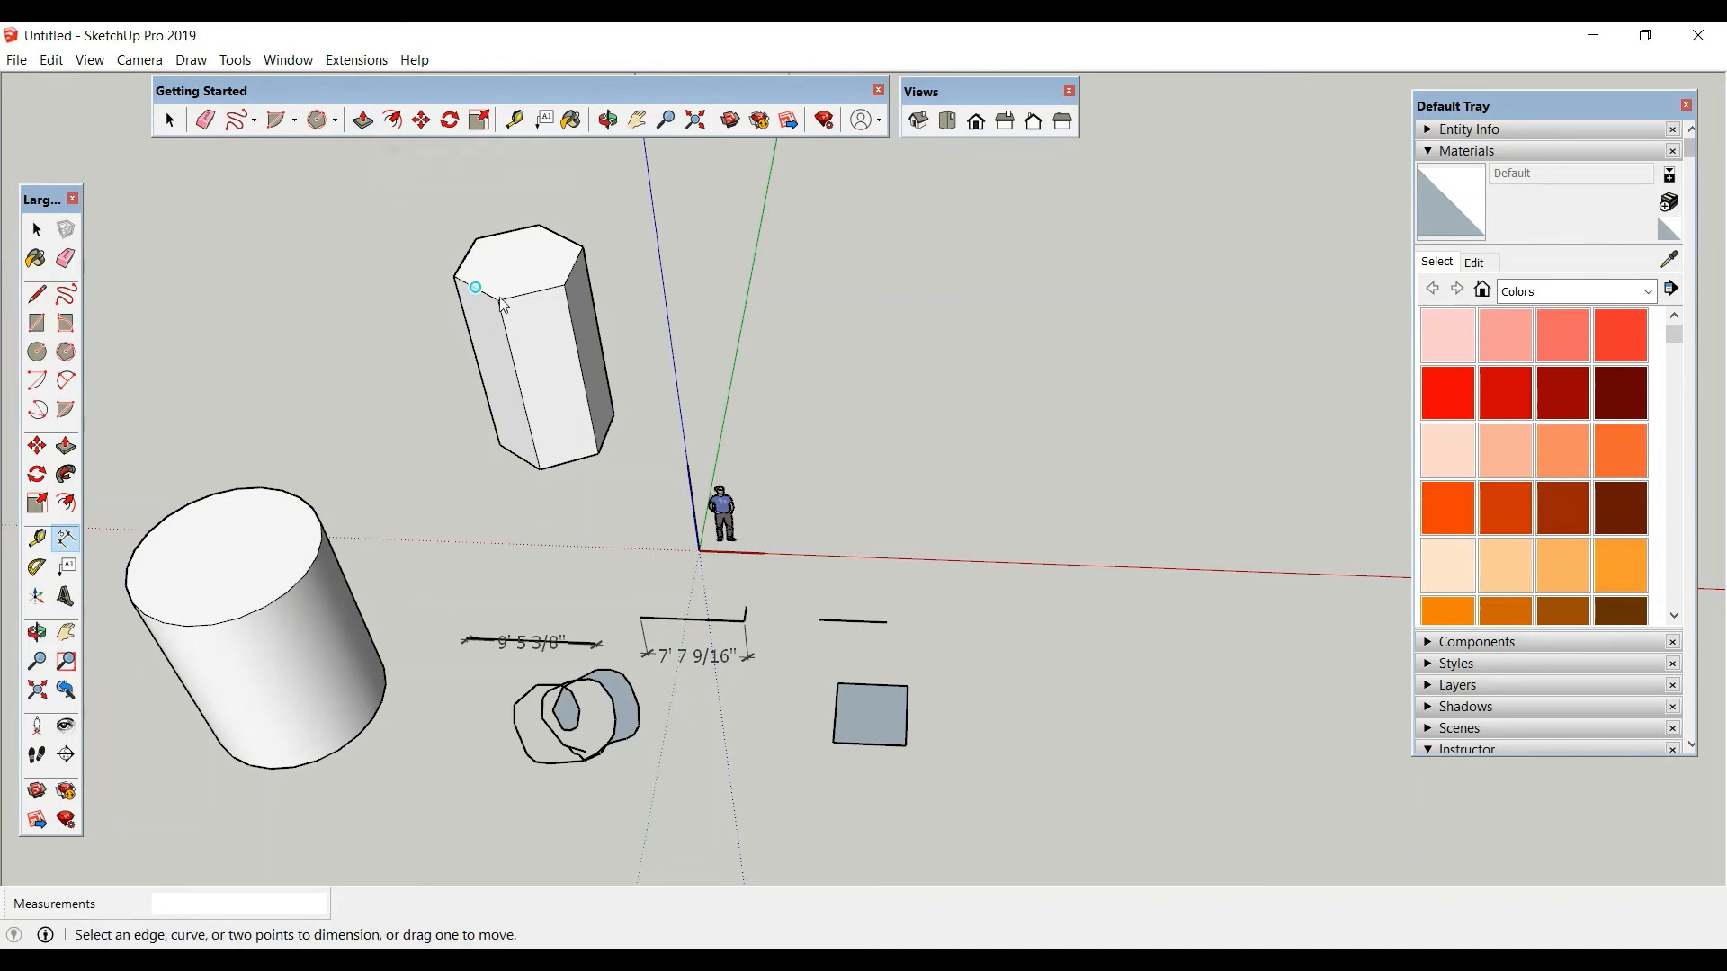
# Paint the top and front side faces of the hexagonal prism with Color A02 from the Colors collection.
pyautogui.click(574, 120)
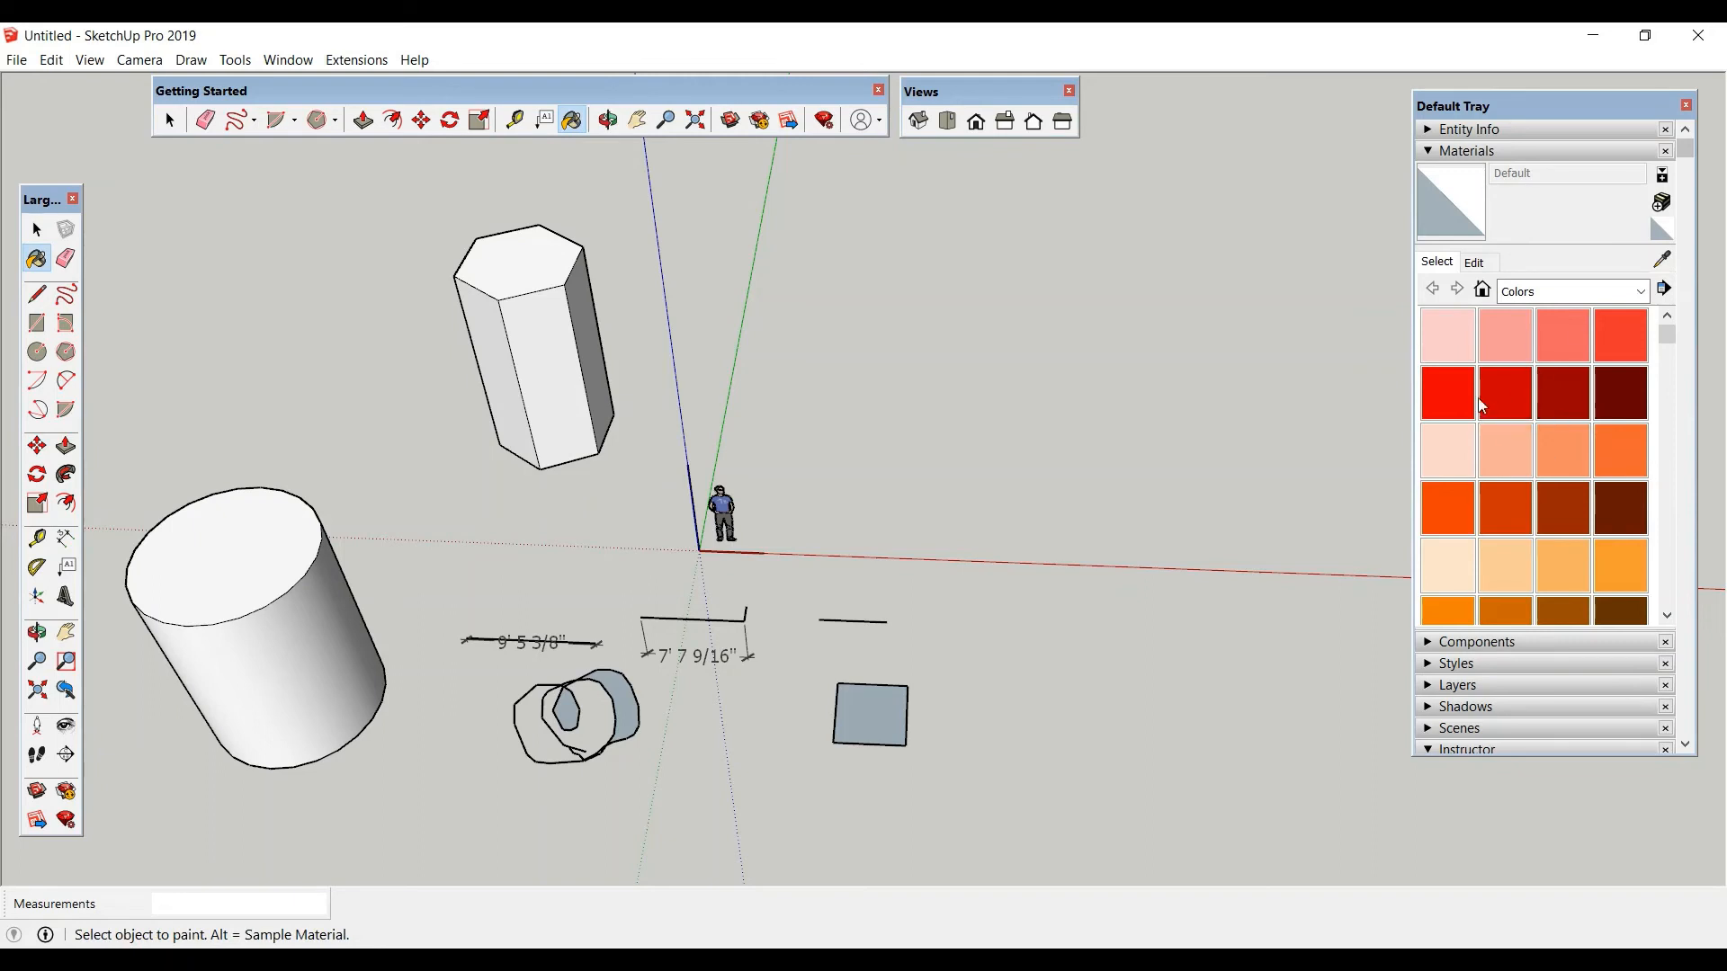
pyautogui.click(1516, 346)
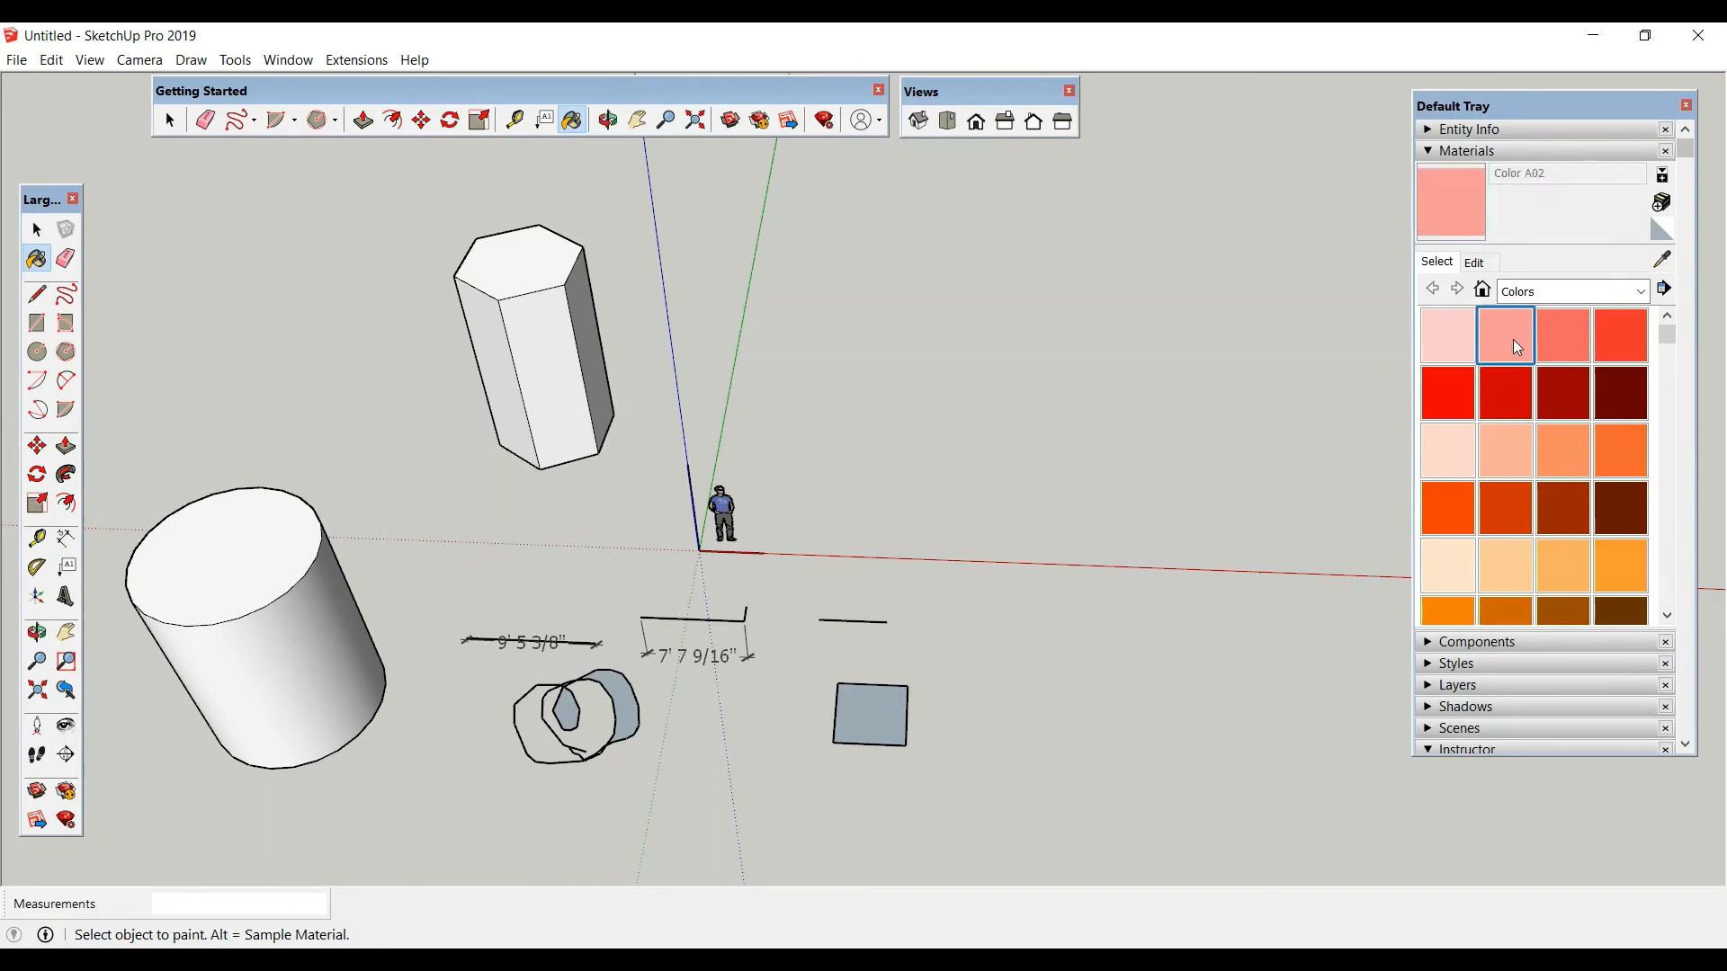
pyautogui.click(539, 374)
pyautogui.click(519, 275)
pyautogui.click(585, 301)
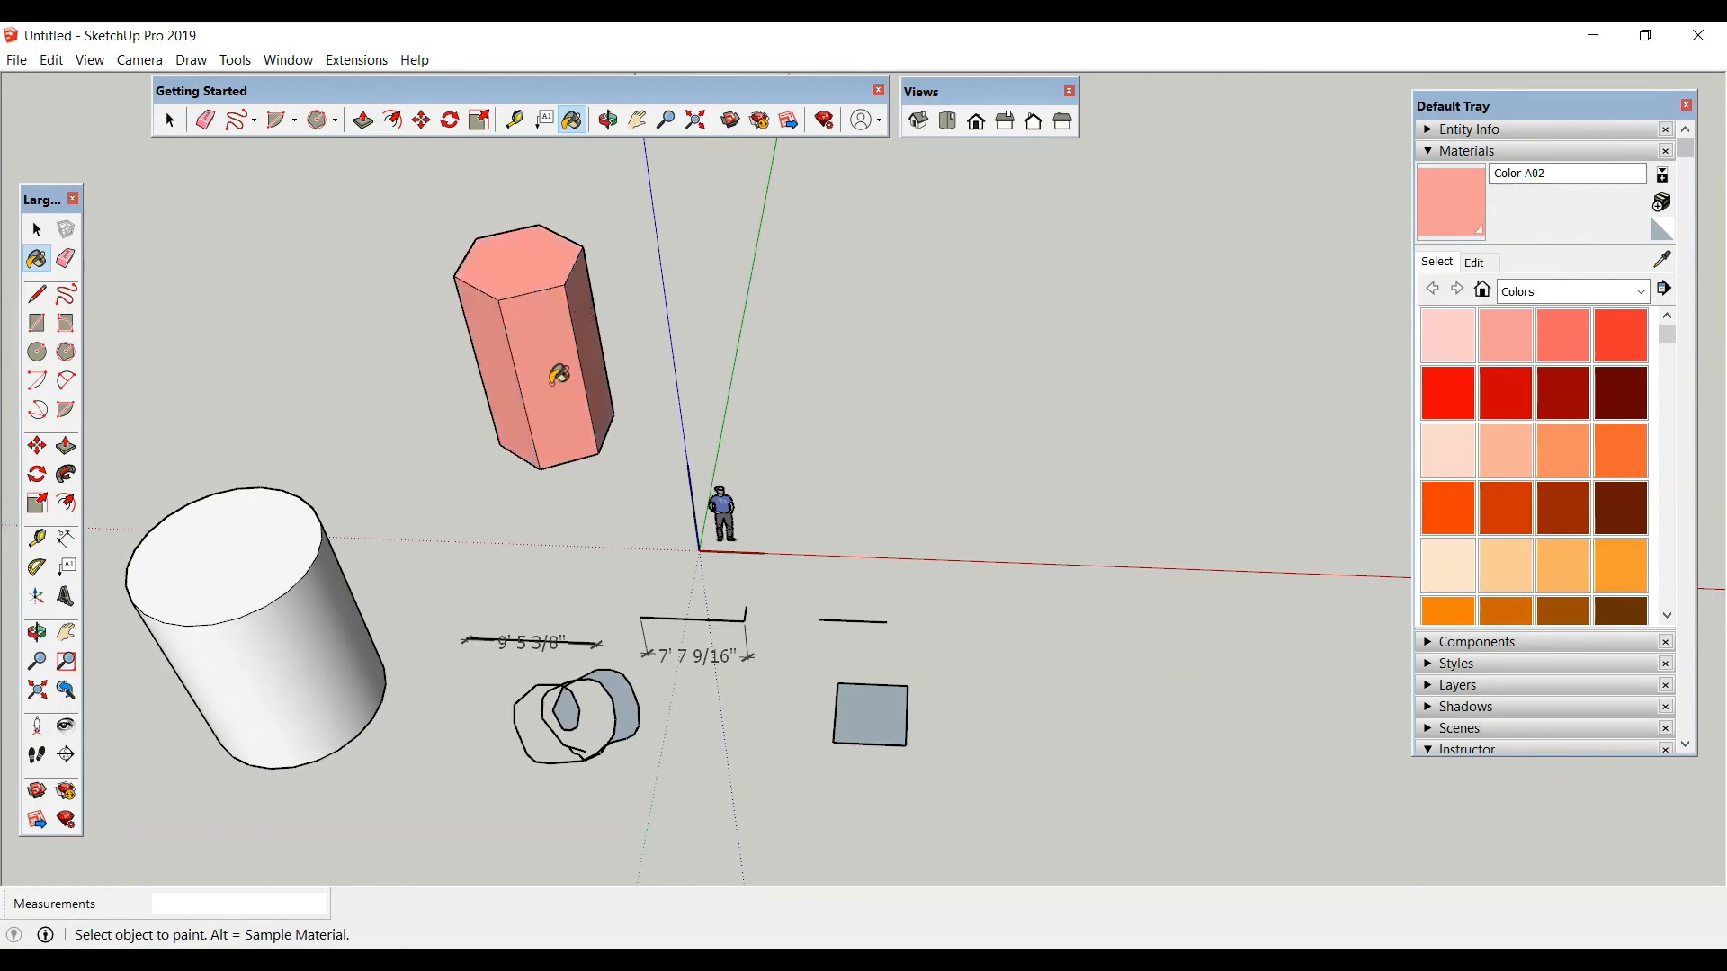
# Orbit and zoom around the model to examine the solids from several sides, and switch to the isometric view.
pyautogui.moveTo(508, 333); pyautogui.dragTo(477, 319, button='middle')
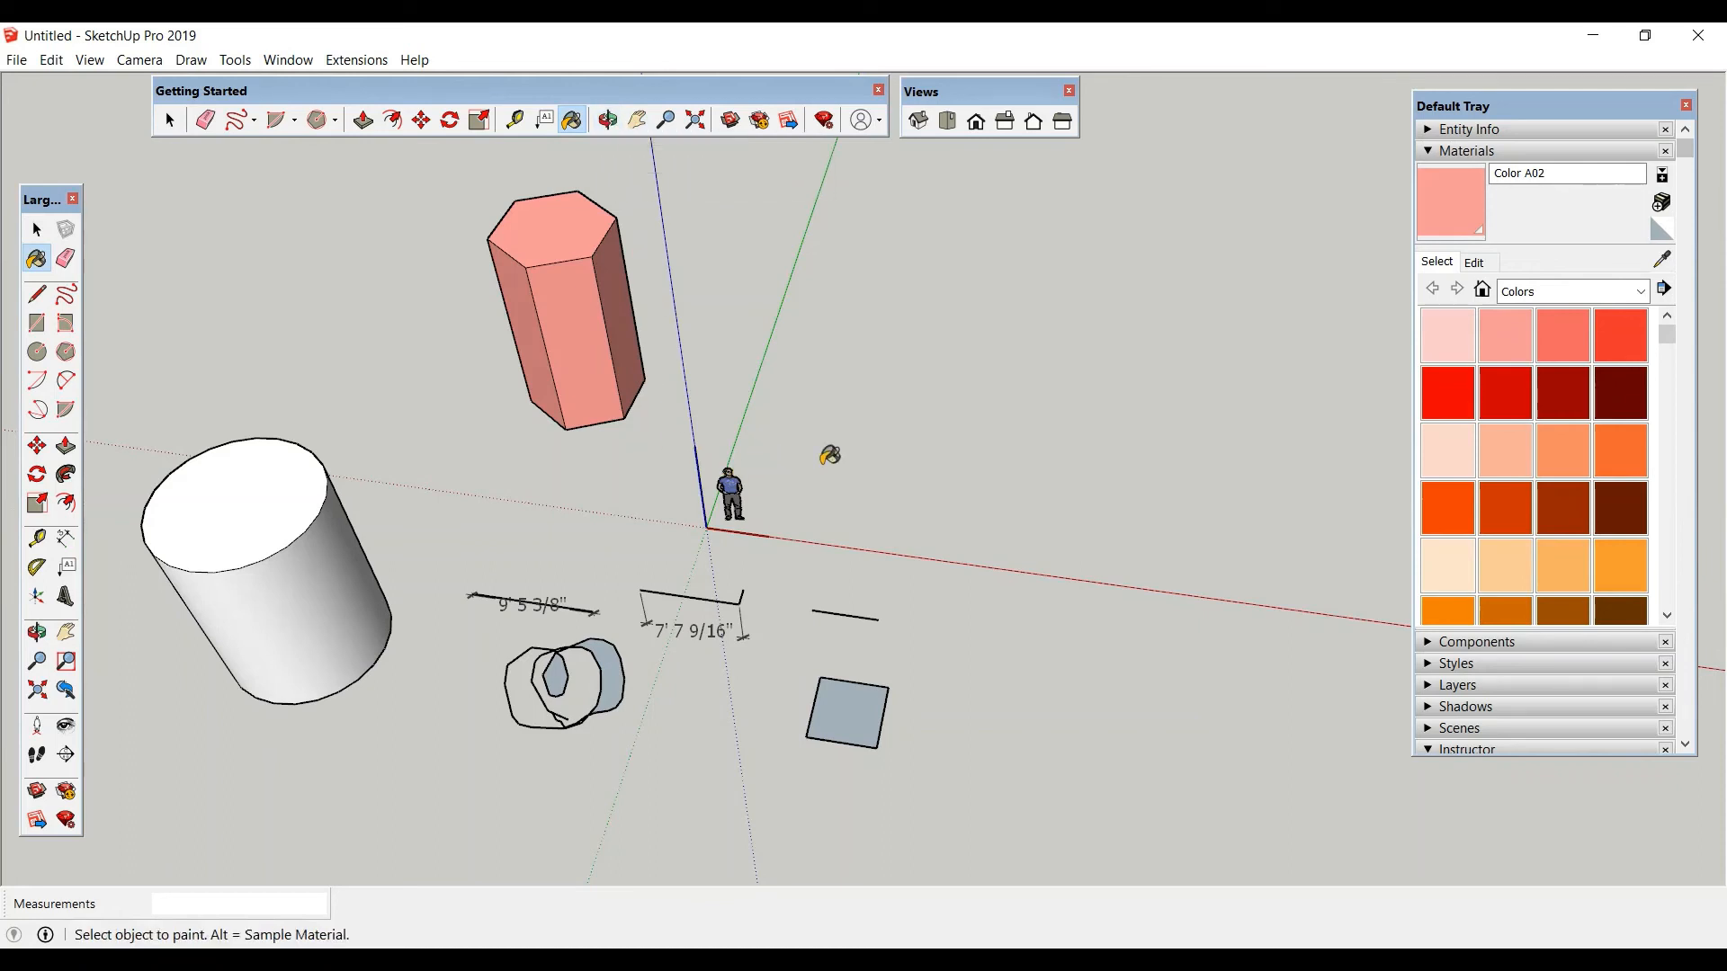
pyautogui.press('o')
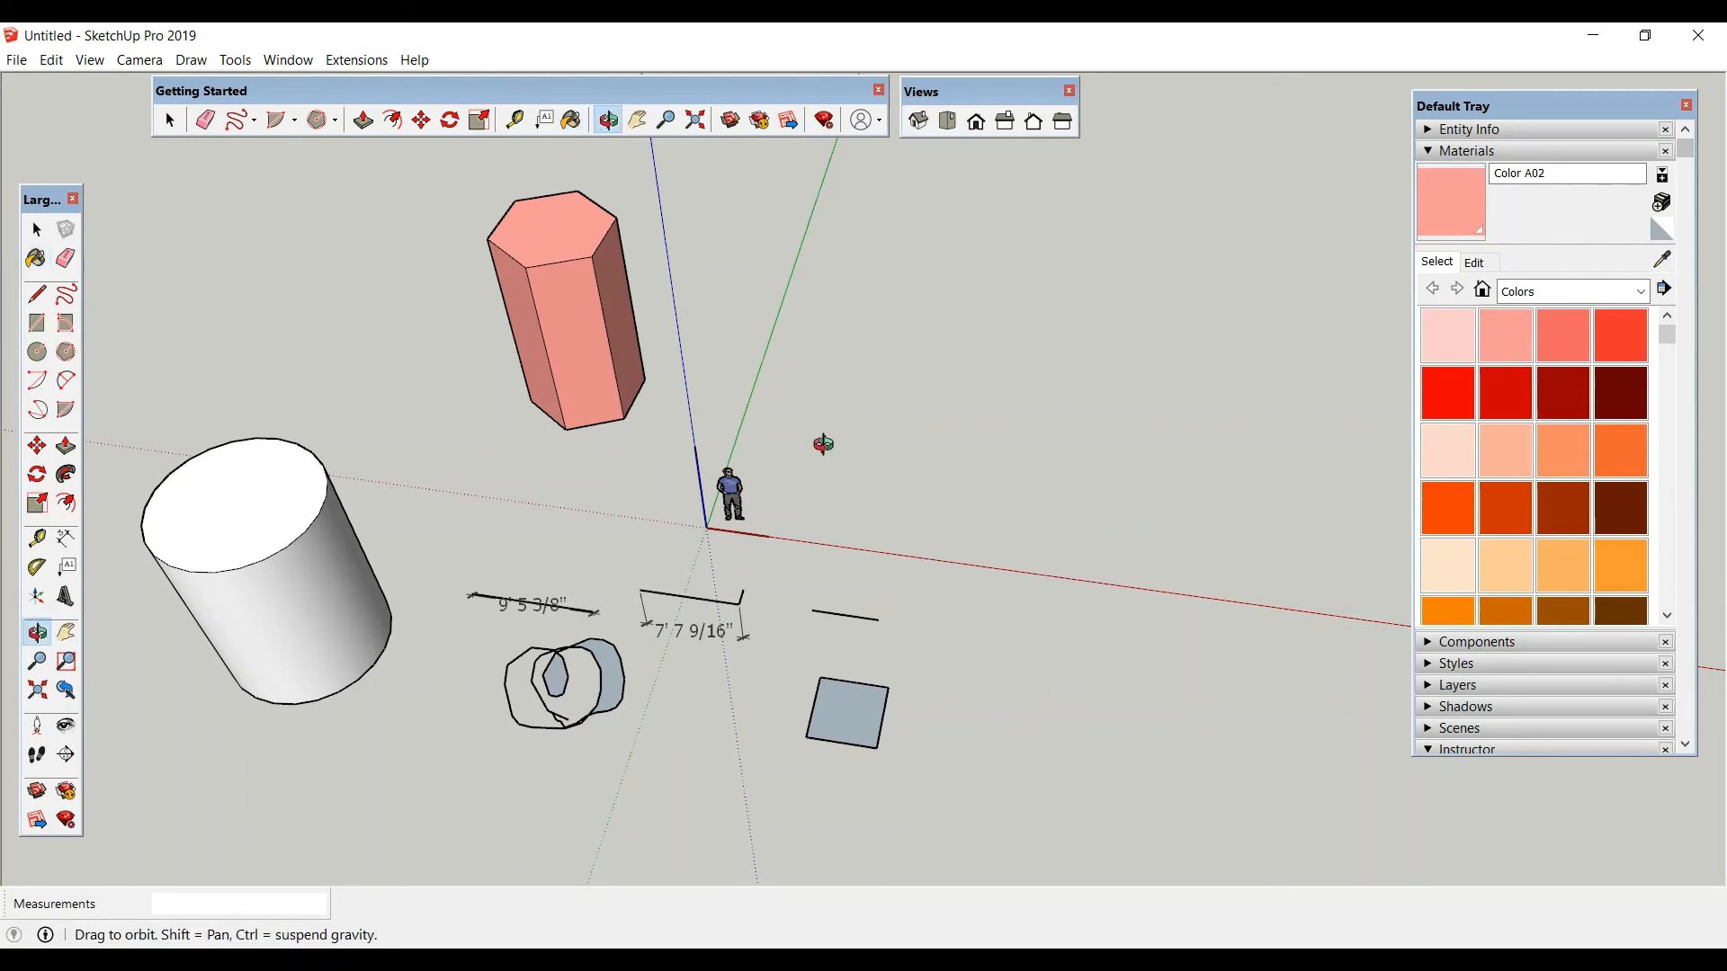
pyautogui.moveTo(824, 439); pyautogui.dragTo(1008, 343)
pyautogui.moveTo(1007, 343); pyautogui.dragTo(1149, 307, button='middle')
pyautogui.scroll(-1, 1084, 340)
pyautogui.scroll(-1, 1083, 340)
pyautogui.moveTo(956, 663)
pyautogui.mouseDown(button='middle')
pyautogui.moveTo(902, 675)
pyautogui.moveTo(679, 624)
pyautogui.moveTo(697, 587)
pyautogui.mouseUp(button='middle')
pyautogui.scroll(2, 748, 474)
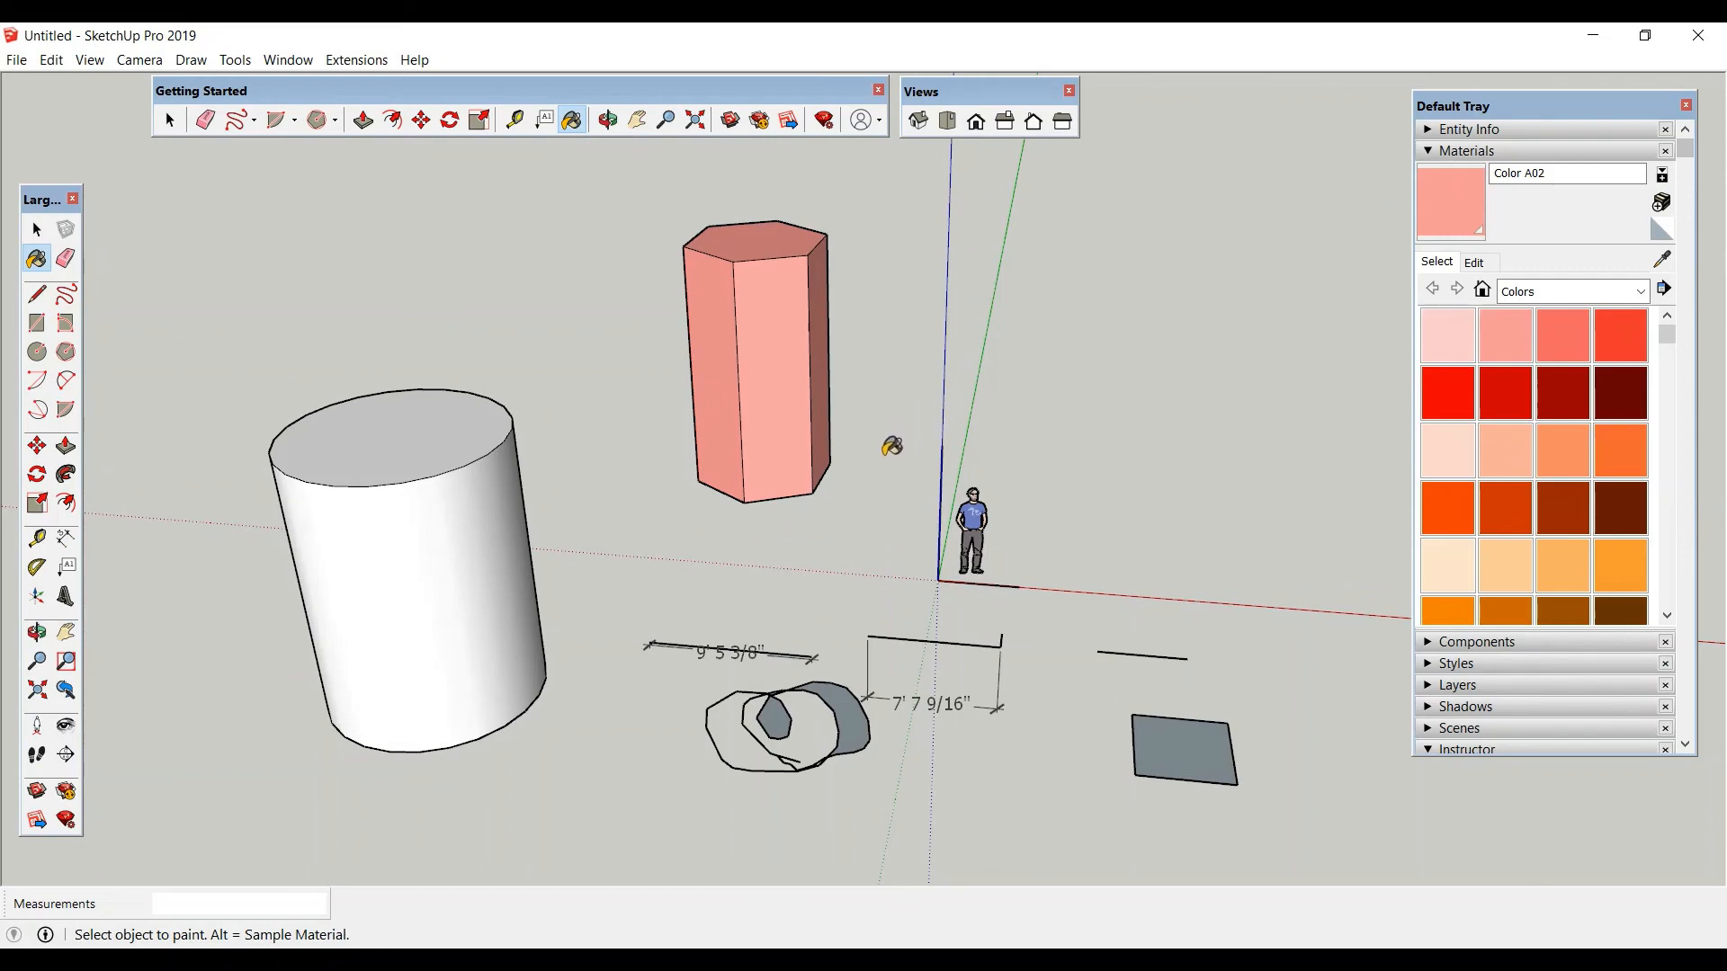
pyautogui.moveTo(919, 406); pyautogui.dragTo(666, 477, button='middle')
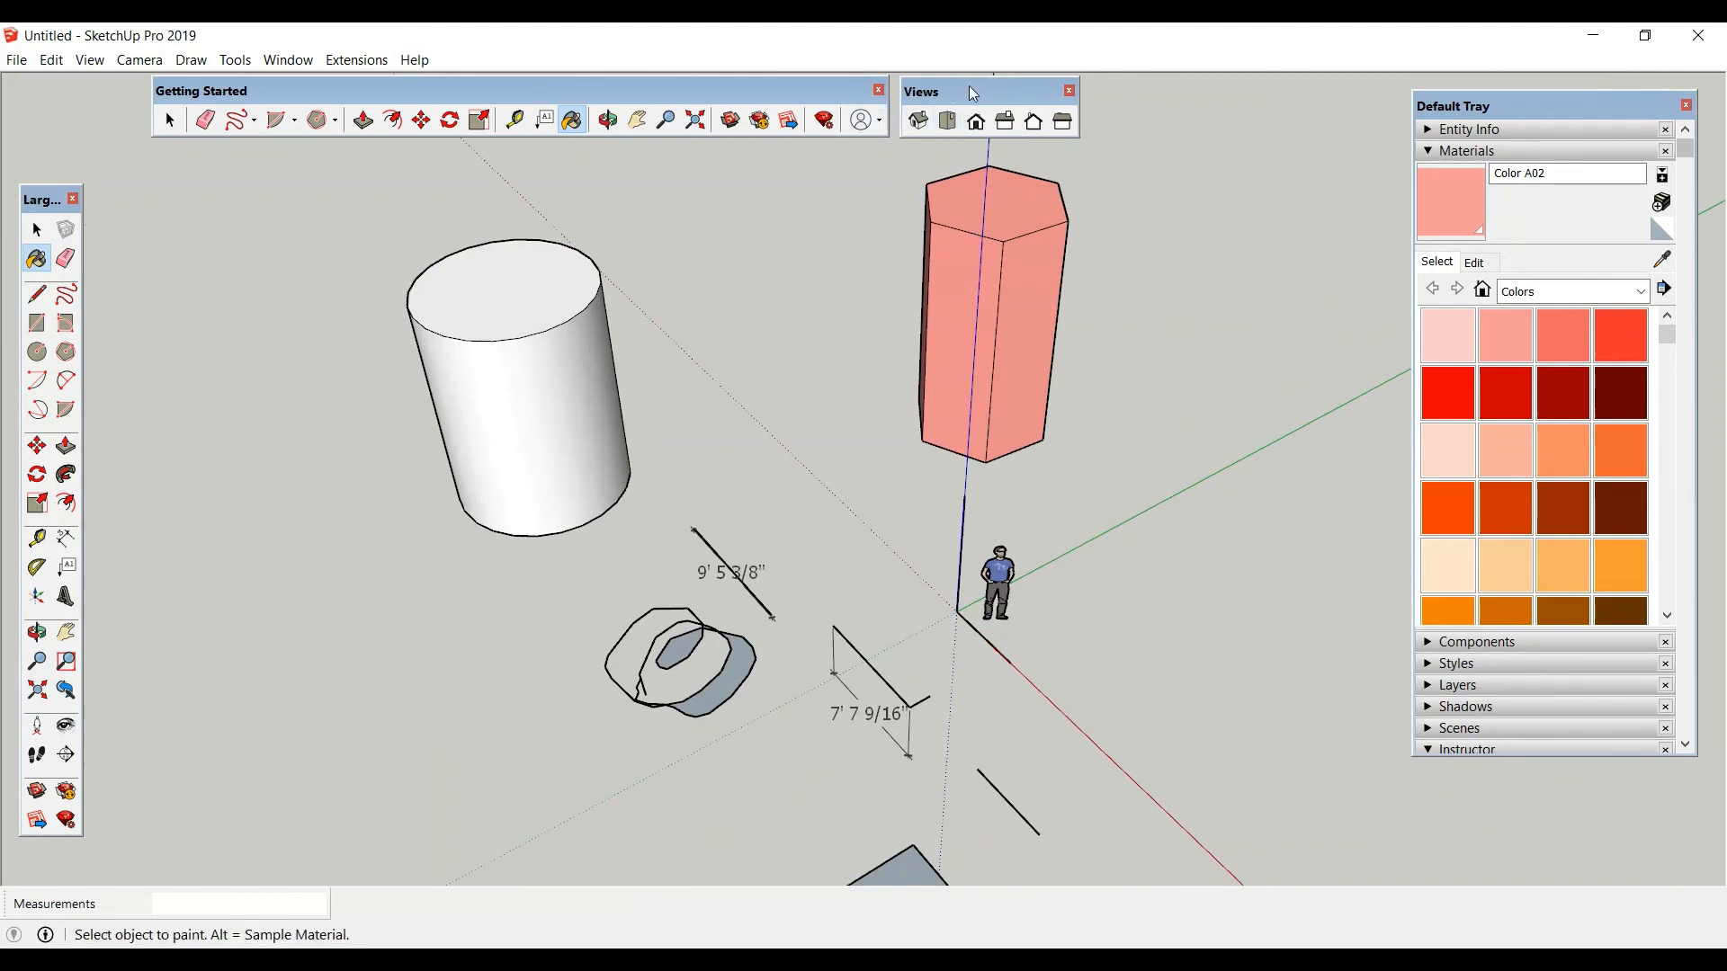
pyautogui.click(919, 121)
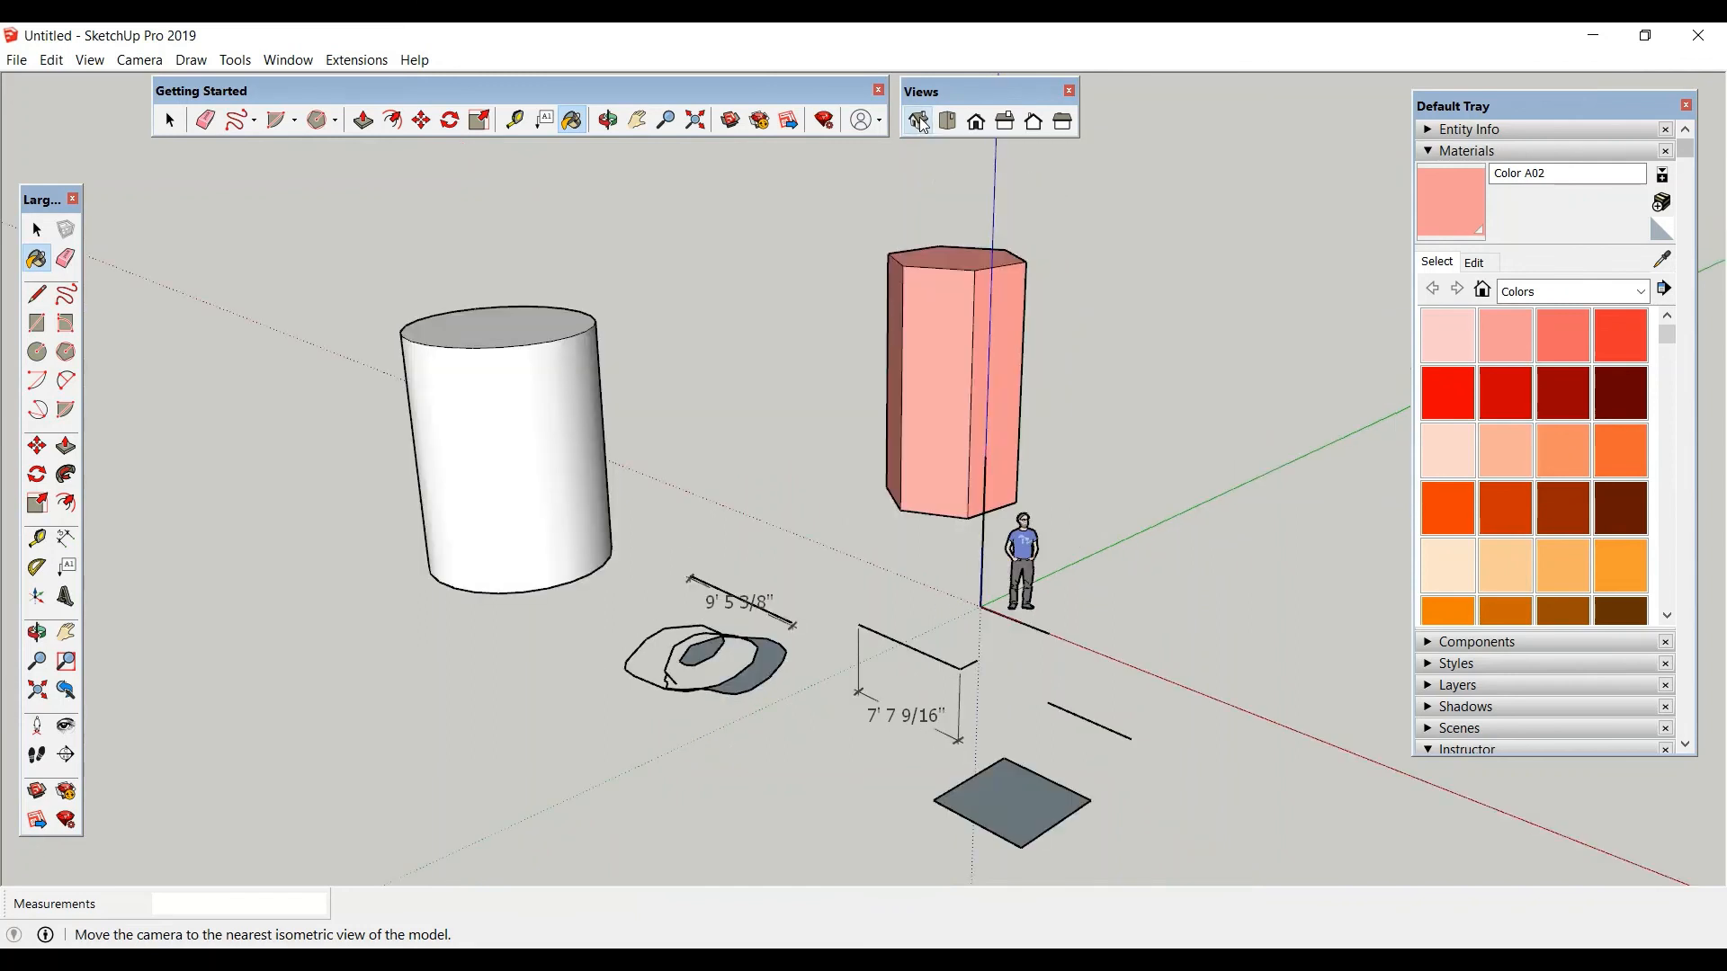
# Look at the model in the front, right, back and left standard views in turn.
pyautogui.click(986, 127)
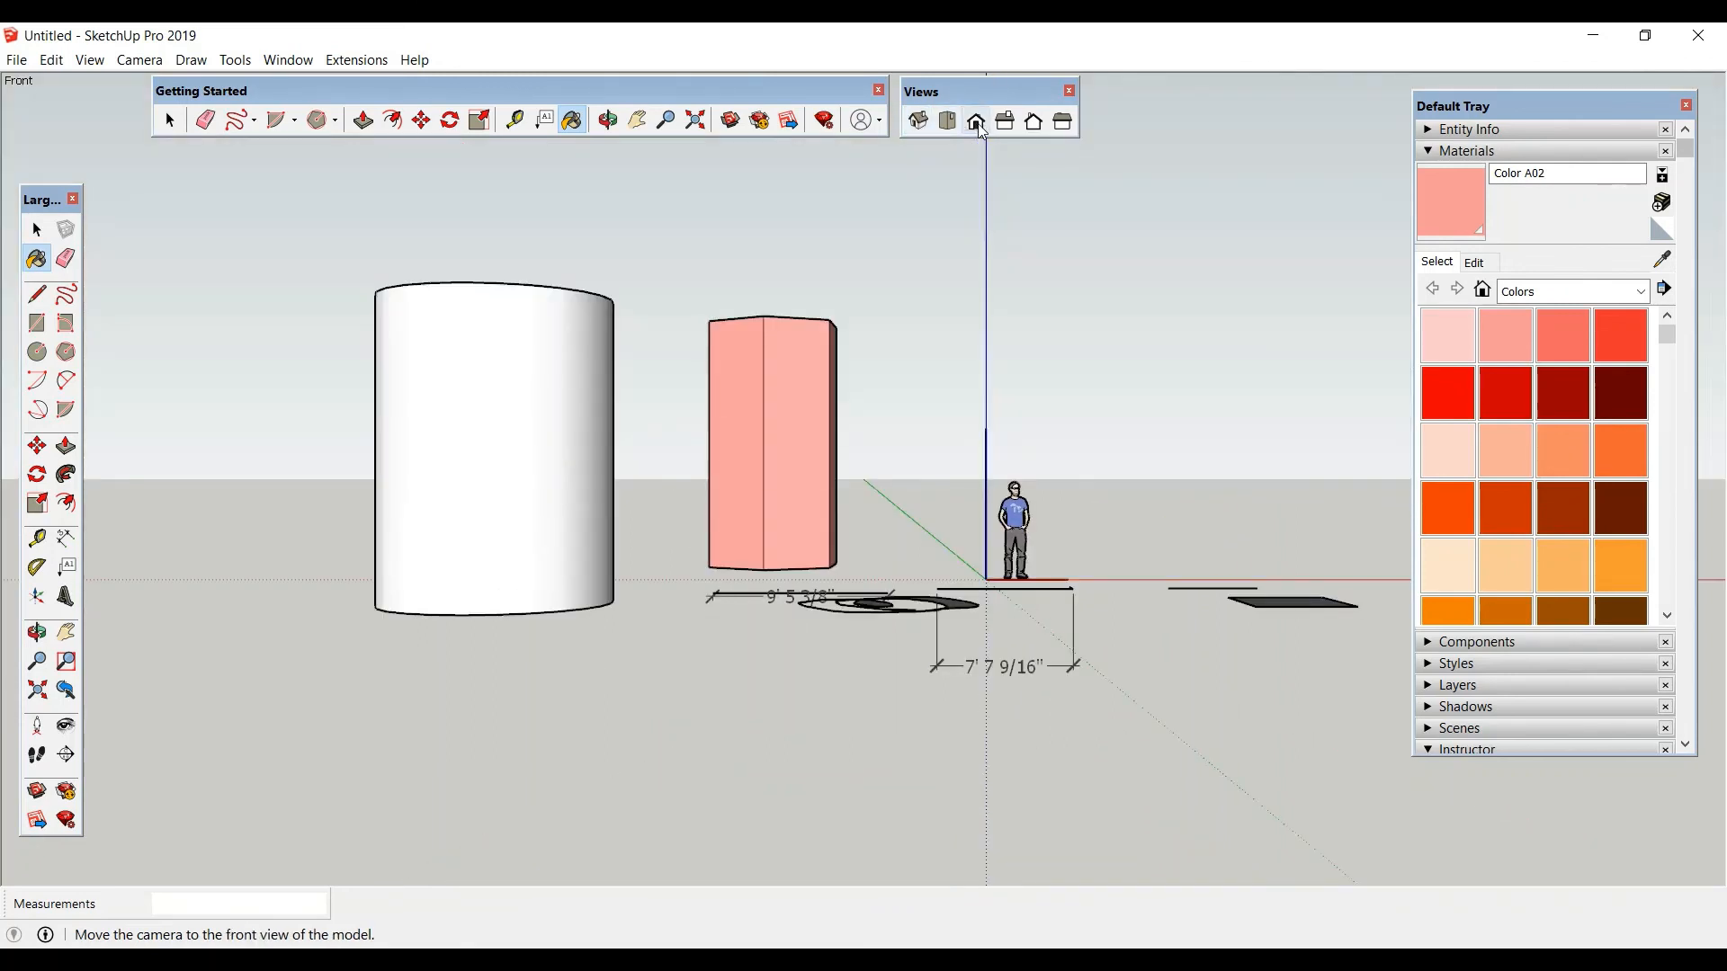
pyautogui.click(1006, 123)
pyautogui.click(1046, 128)
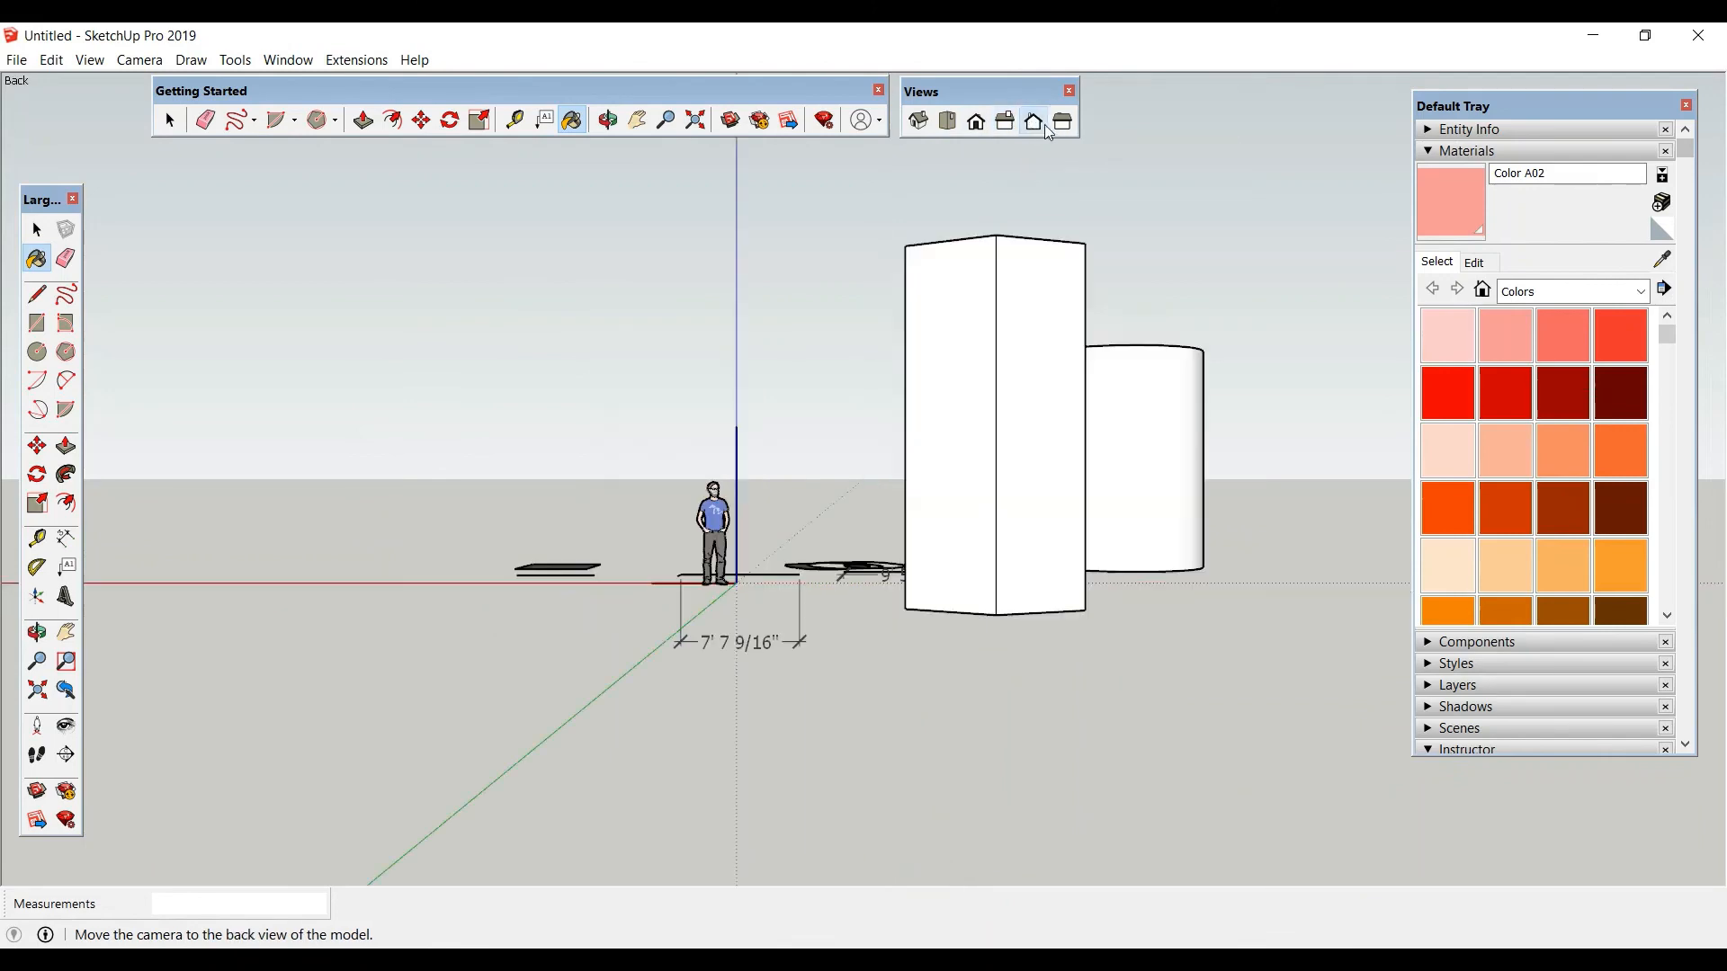
pyautogui.click(1064, 126)
# Paint the hexagonal prism's unpainted side face and the cylinder's side and top faces with Color A02.
pyautogui.moveTo(598, 413)
pyautogui.mouseDown(button='middle')
pyautogui.moveTo(848, 656)
pyautogui.moveTo(1002, 737)
pyautogui.moveTo(964, 619)
pyautogui.moveTo(989, 585)
pyautogui.mouseUp(button='middle')
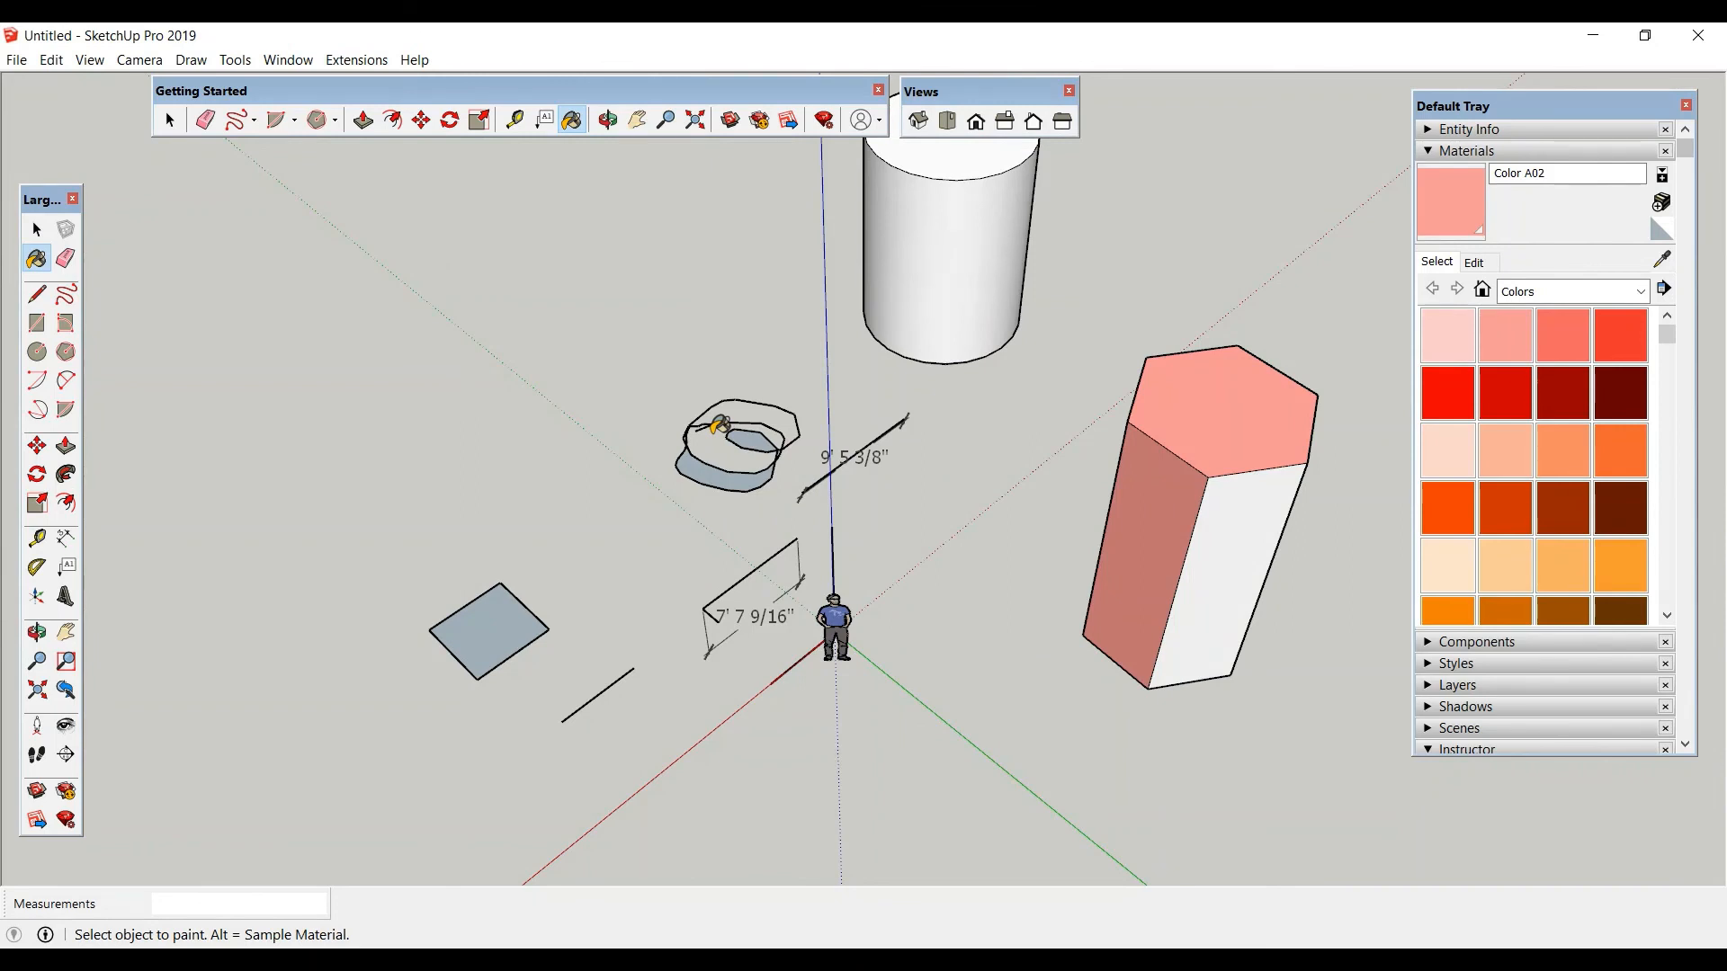
pyautogui.scroll(-4, 699, 559)
pyautogui.moveTo(805, 557); pyautogui.dragTo(990, 424, button='middle')
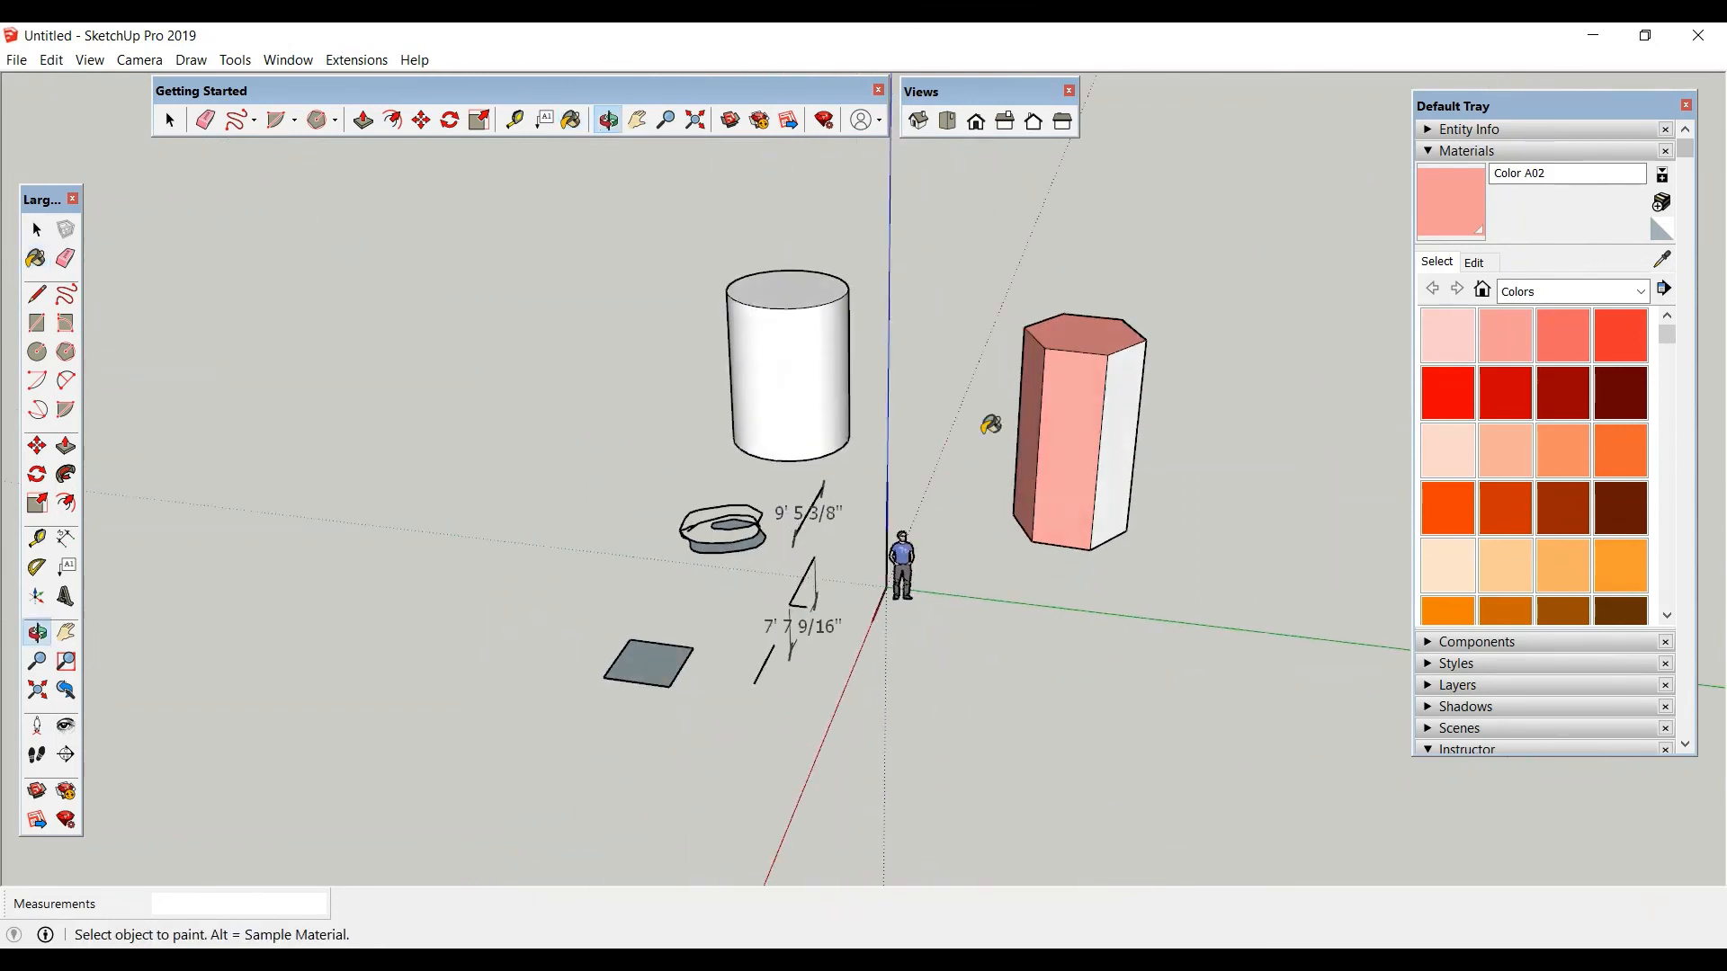
pyautogui.scroll(2, 1114, 330)
pyautogui.click(1122, 387)
pyautogui.click(715, 297)
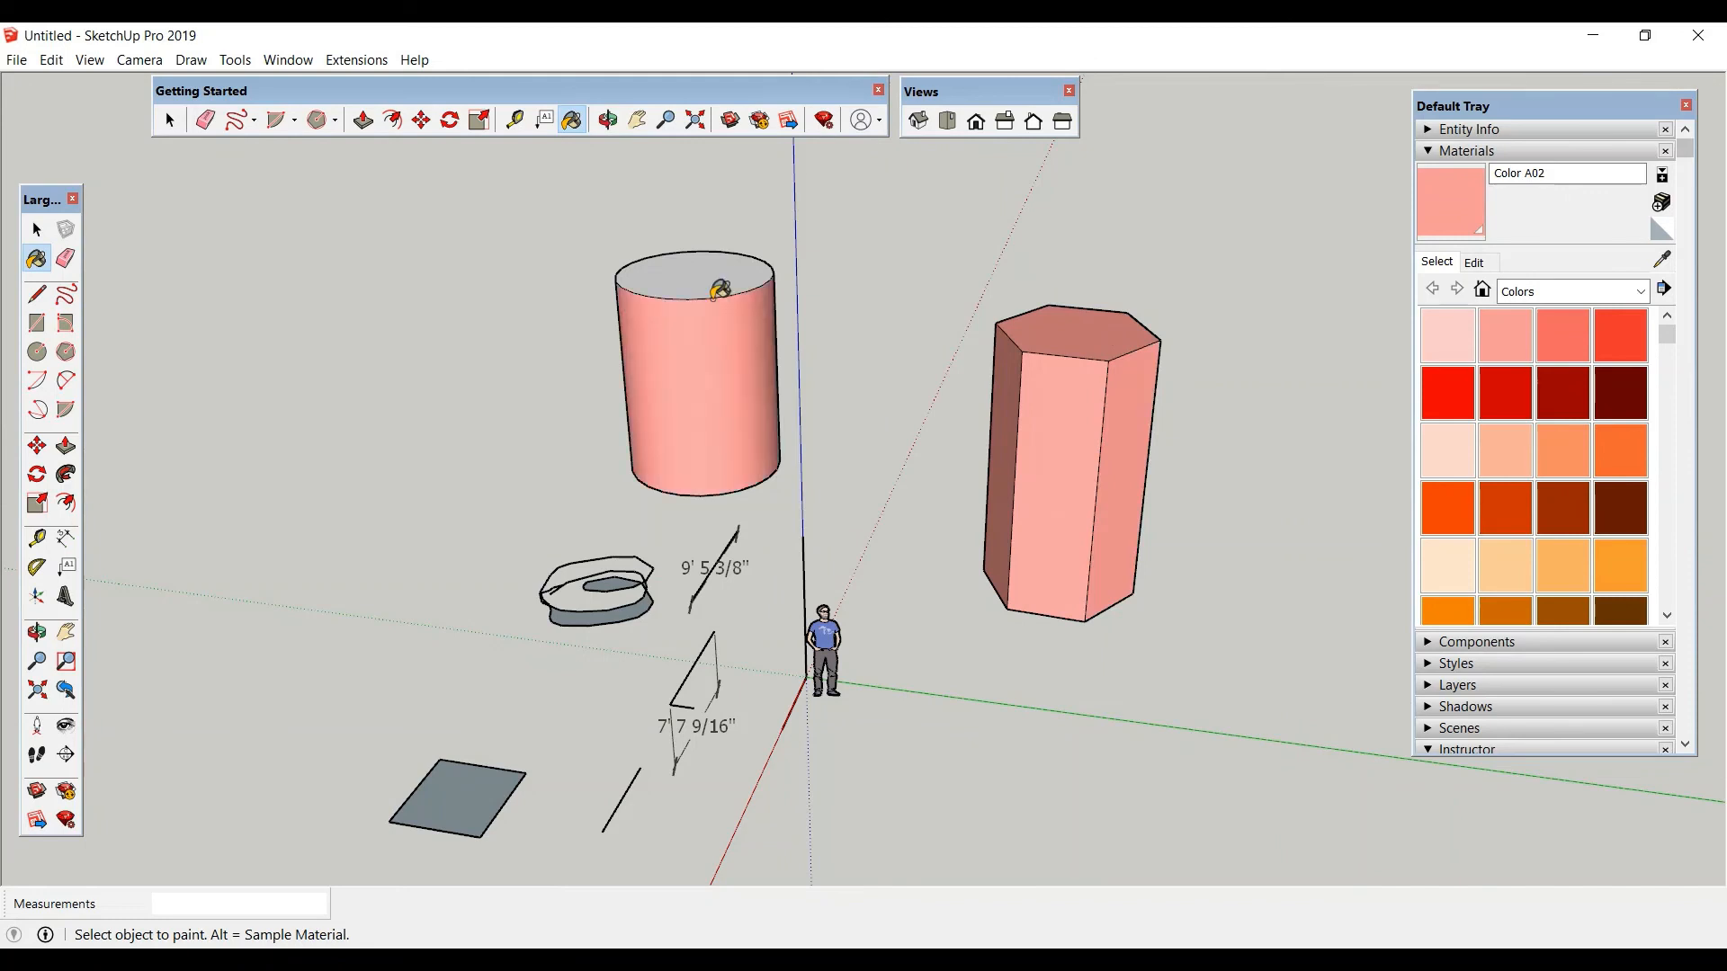
pyautogui.click(716, 281)
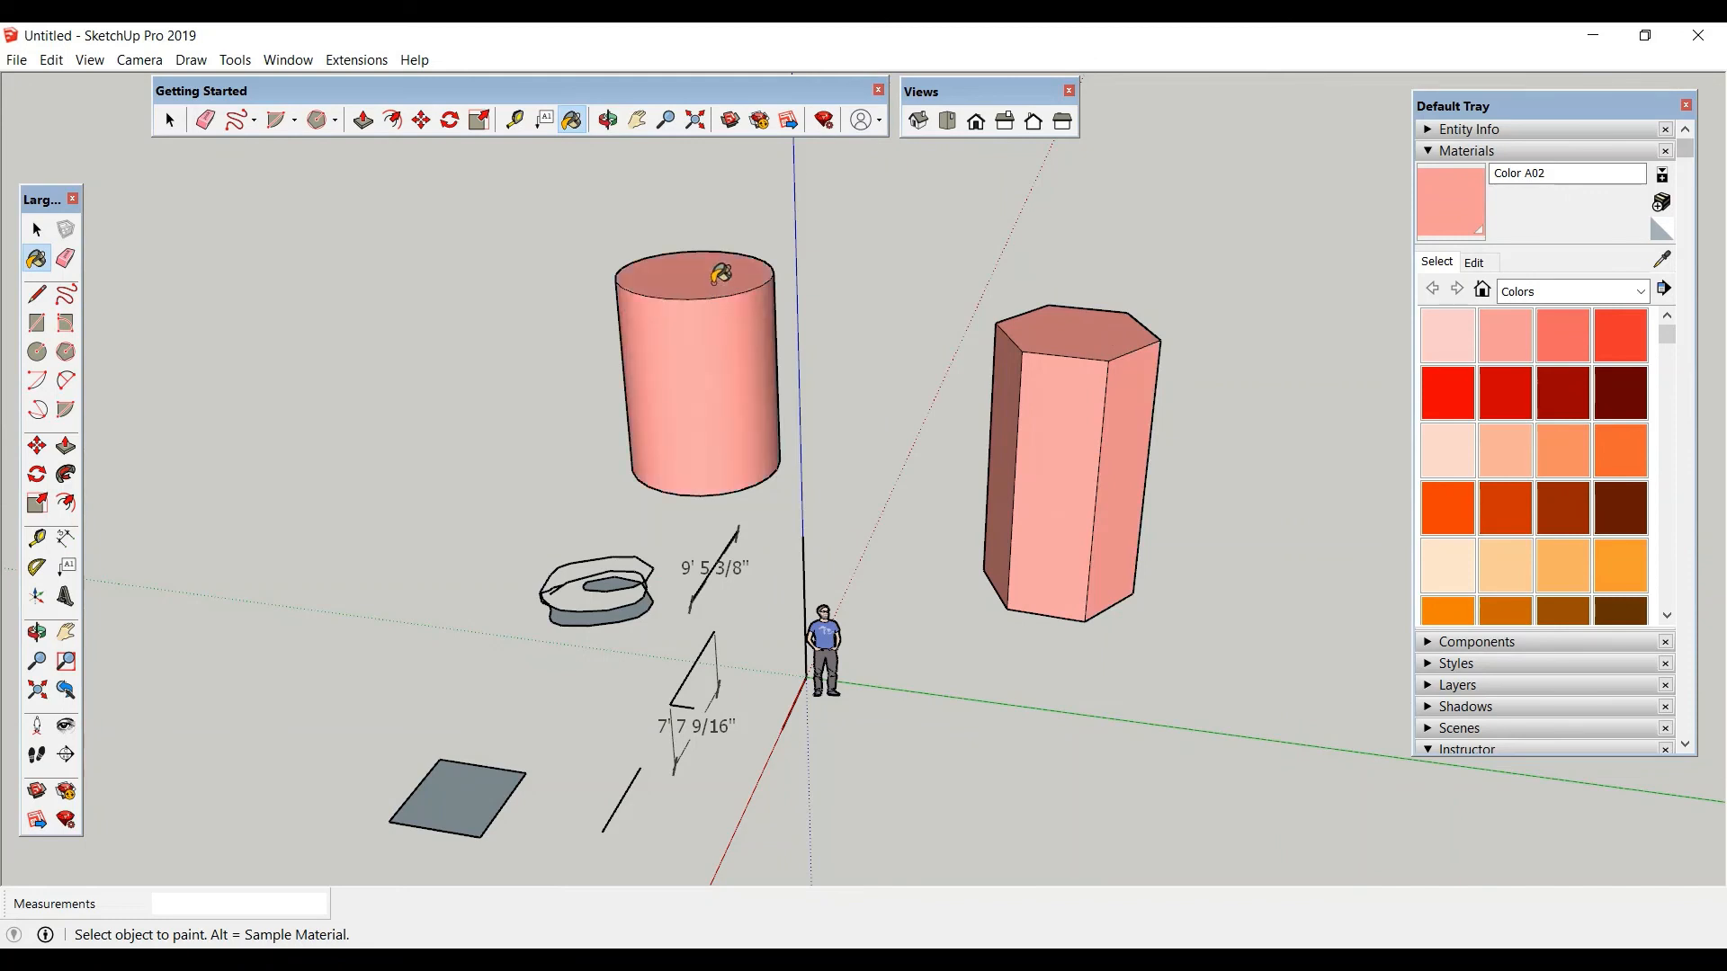